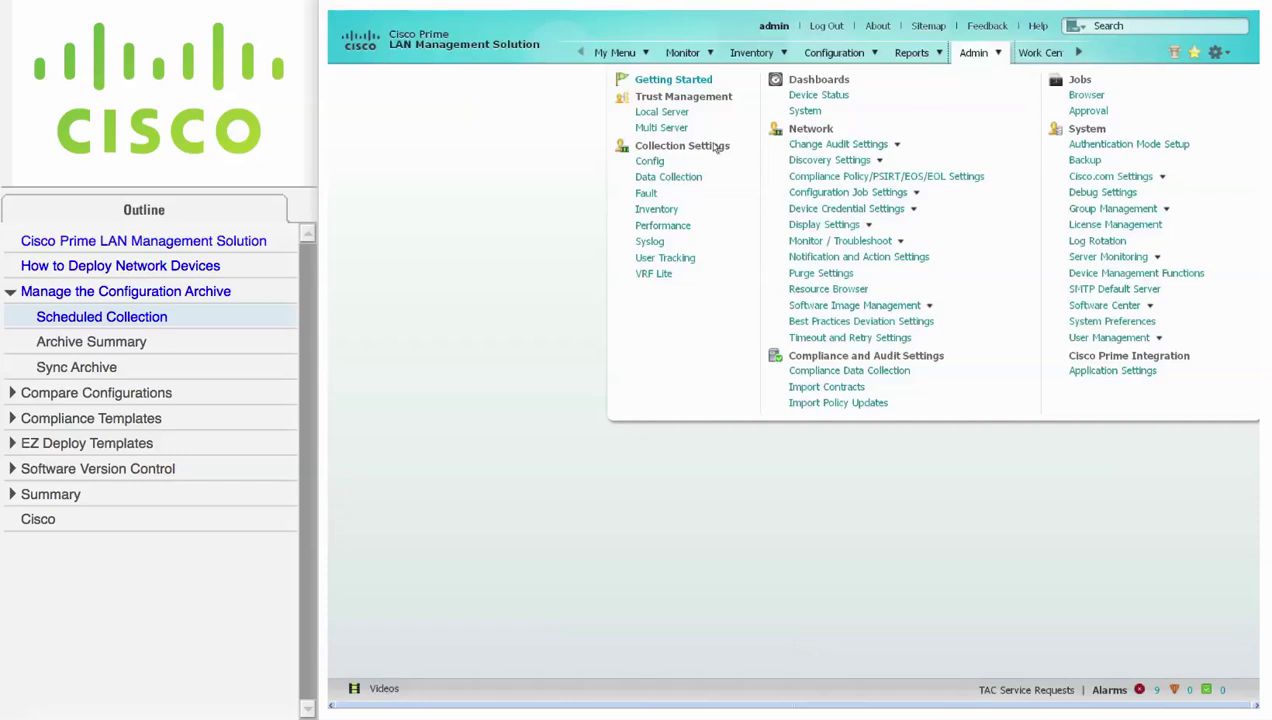
# Step: Go to Admin > Collection Settings > Config to reach the configuration Archive Settings
pyautogui.click(651, 162)
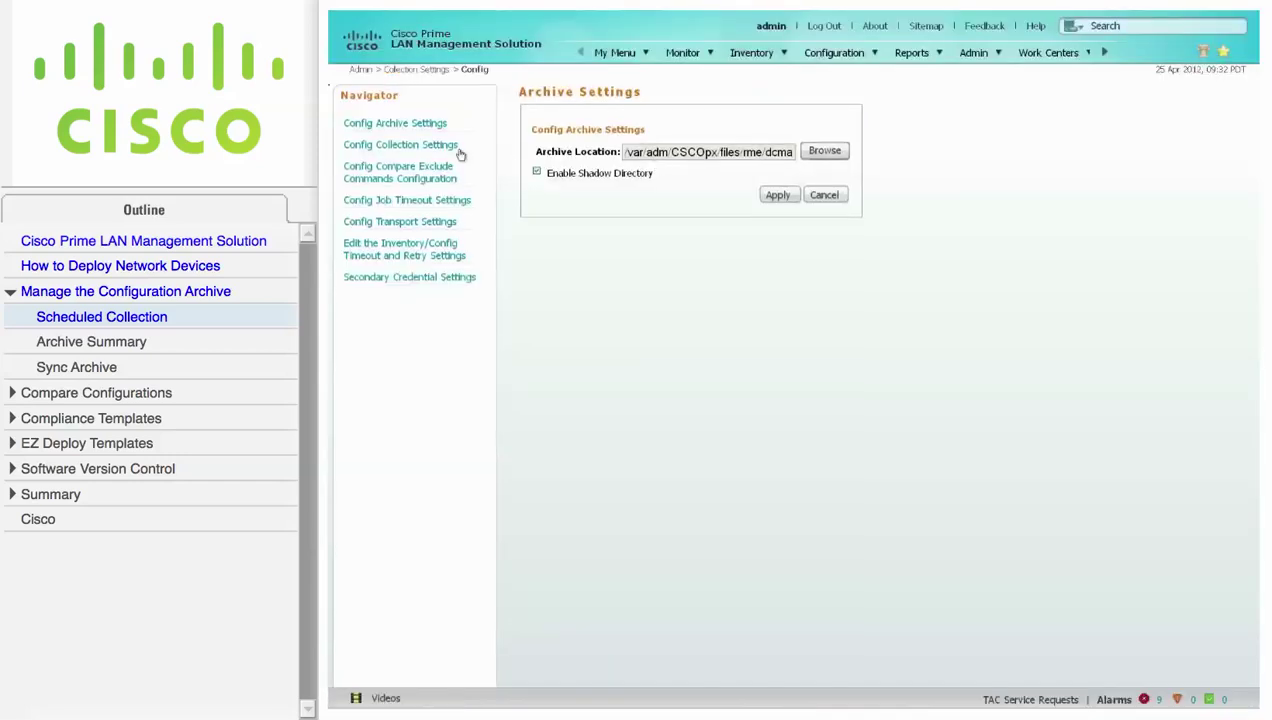
# Step: Enable Periodic Polling daily at 23:35, apply it, and set Periodic Collection to Enable
pyautogui.click(436, 148)
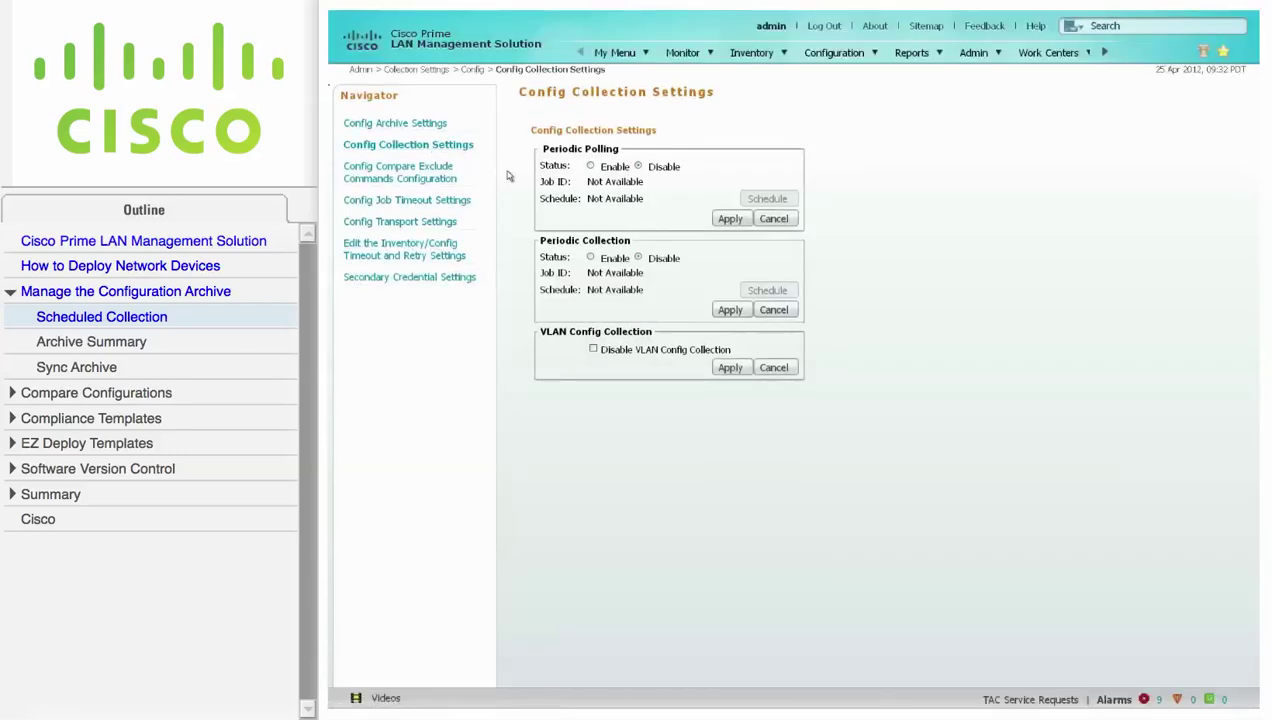
pyautogui.click(591, 167)
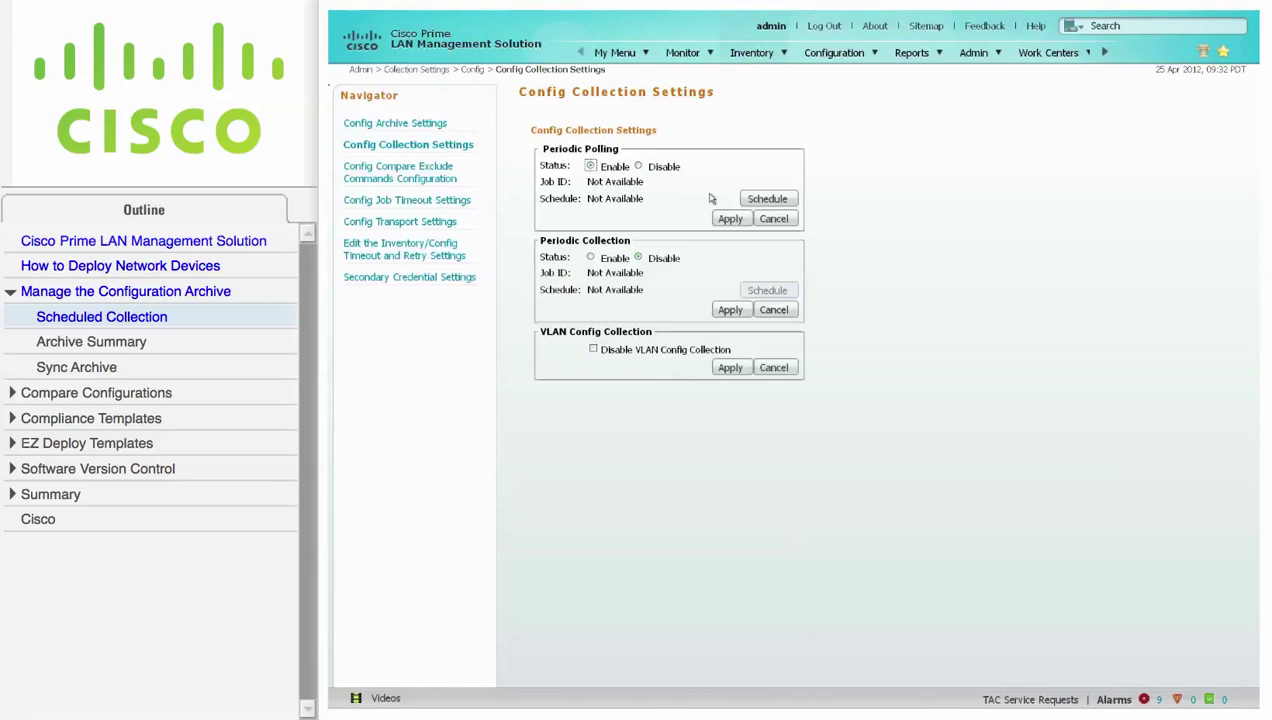
pyautogui.click(764, 200)
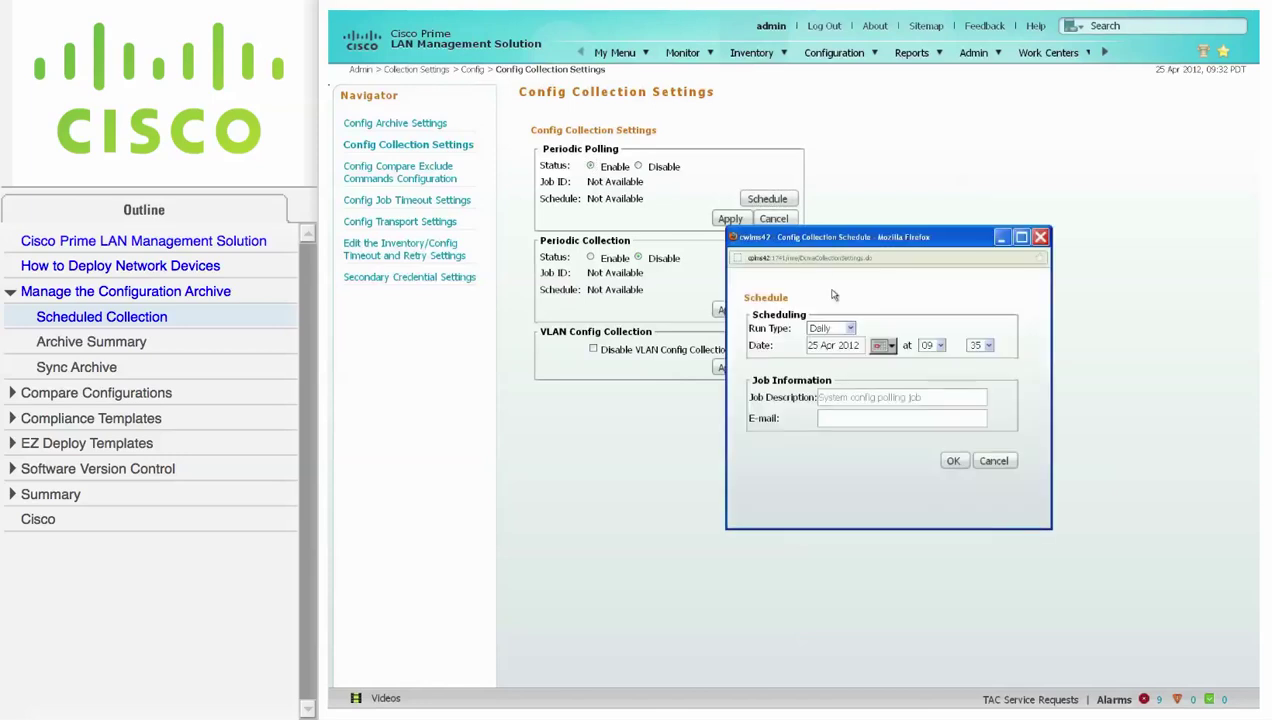
pyautogui.click(940, 346)
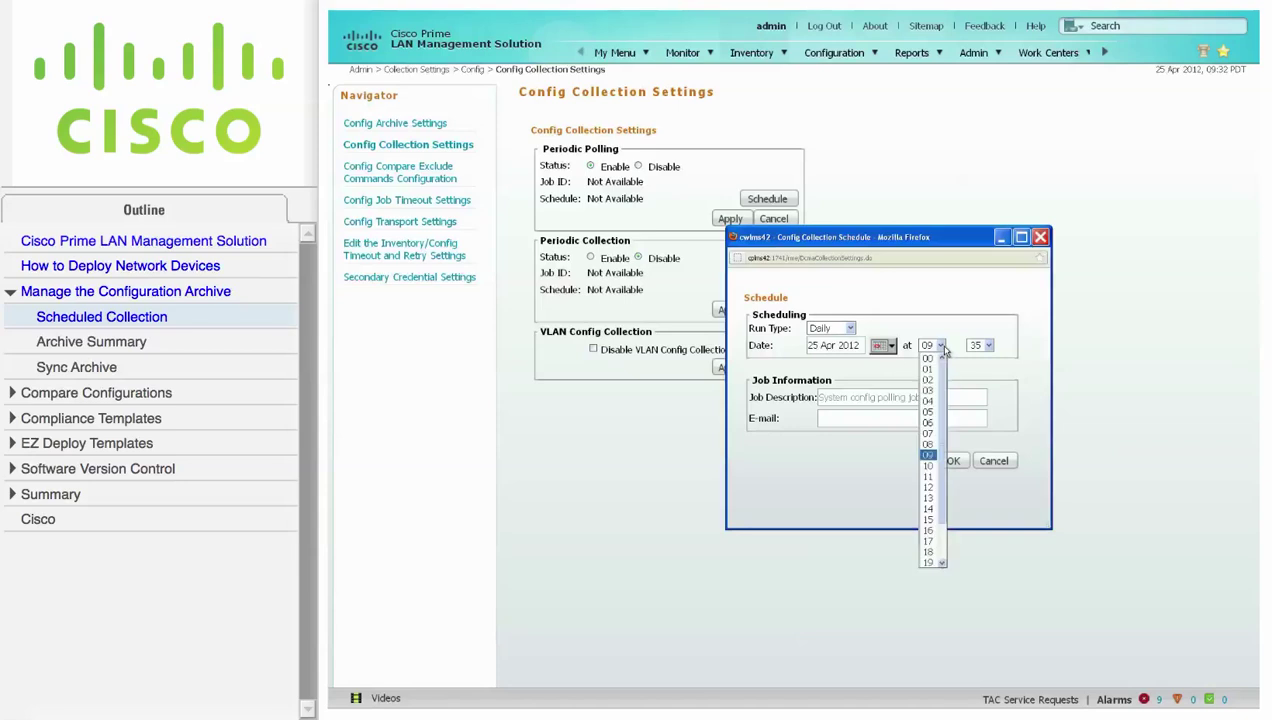
pyautogui.scroll(-2, 932, 540)
pyautogui.click(930, 563)
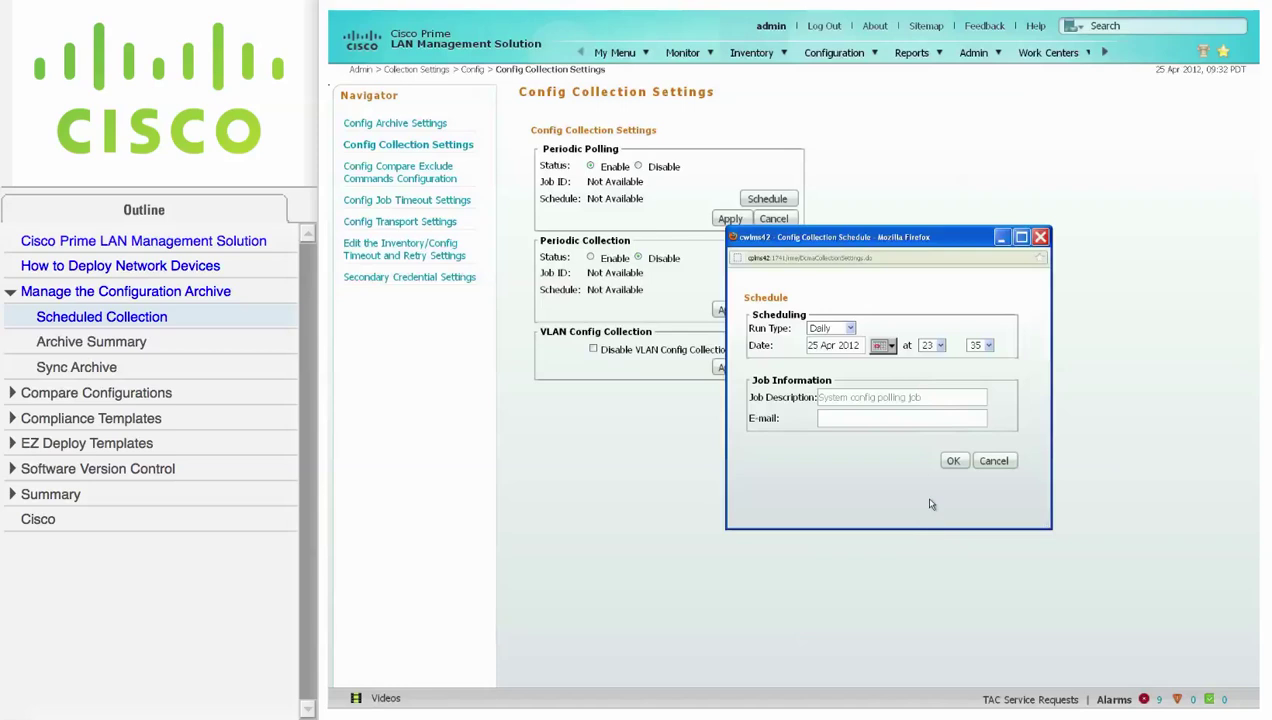
pyautogui.click(953, 462)
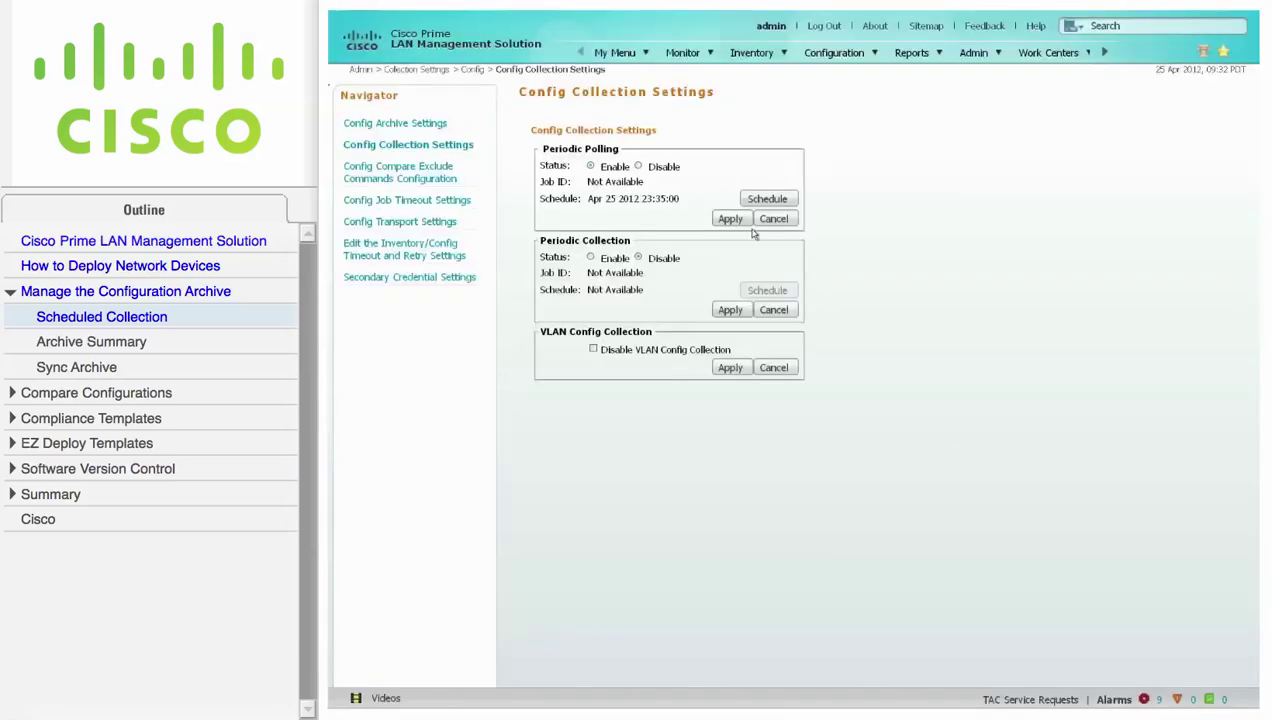
pyautogui.click(729, 218)
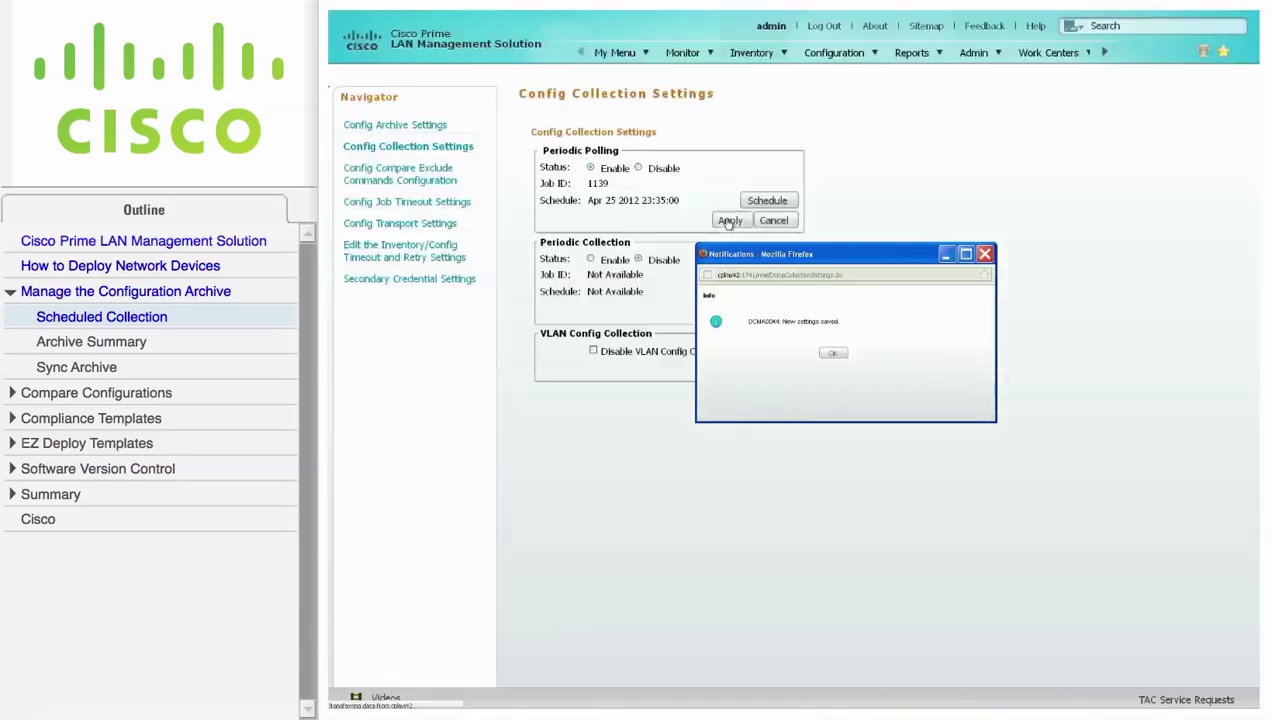
pyautogui.click(833, 354)
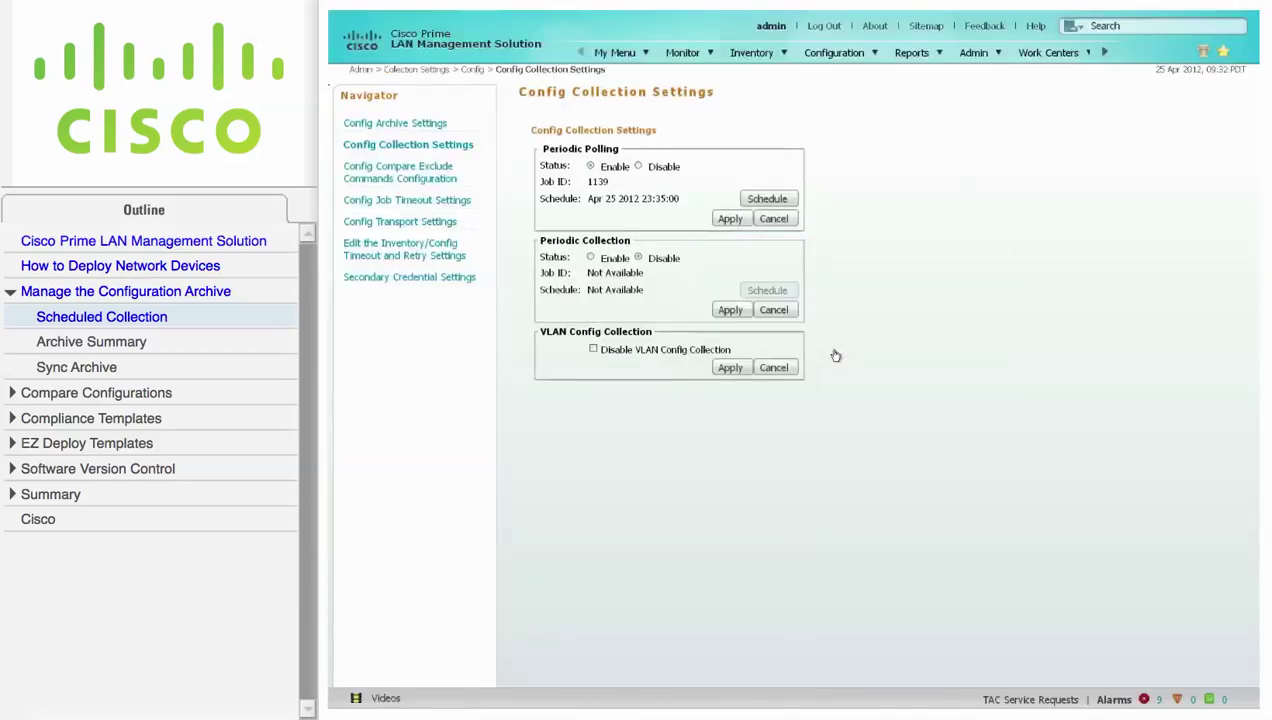
pyautogui.click(591, 257)
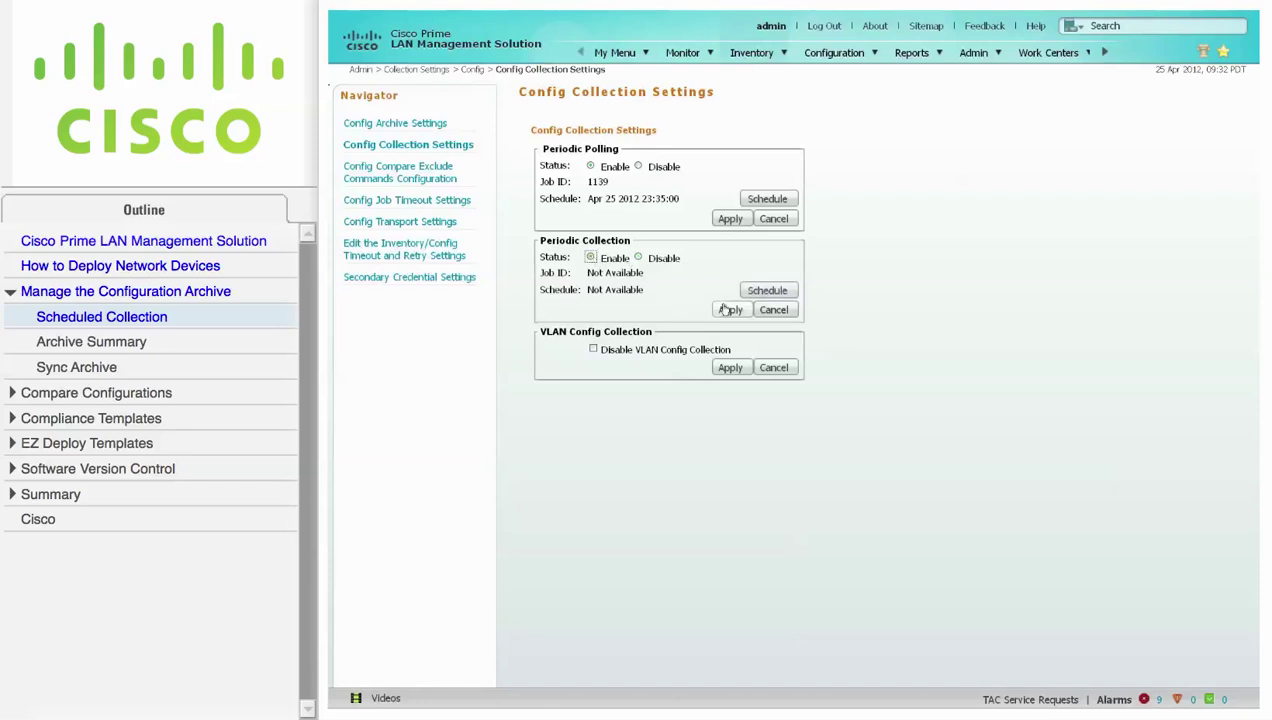
# Step: Schedule Periodic Collection weekly from 28 April 2012 at 23:35 and apply the settings
pyautogui.click(762, 294)
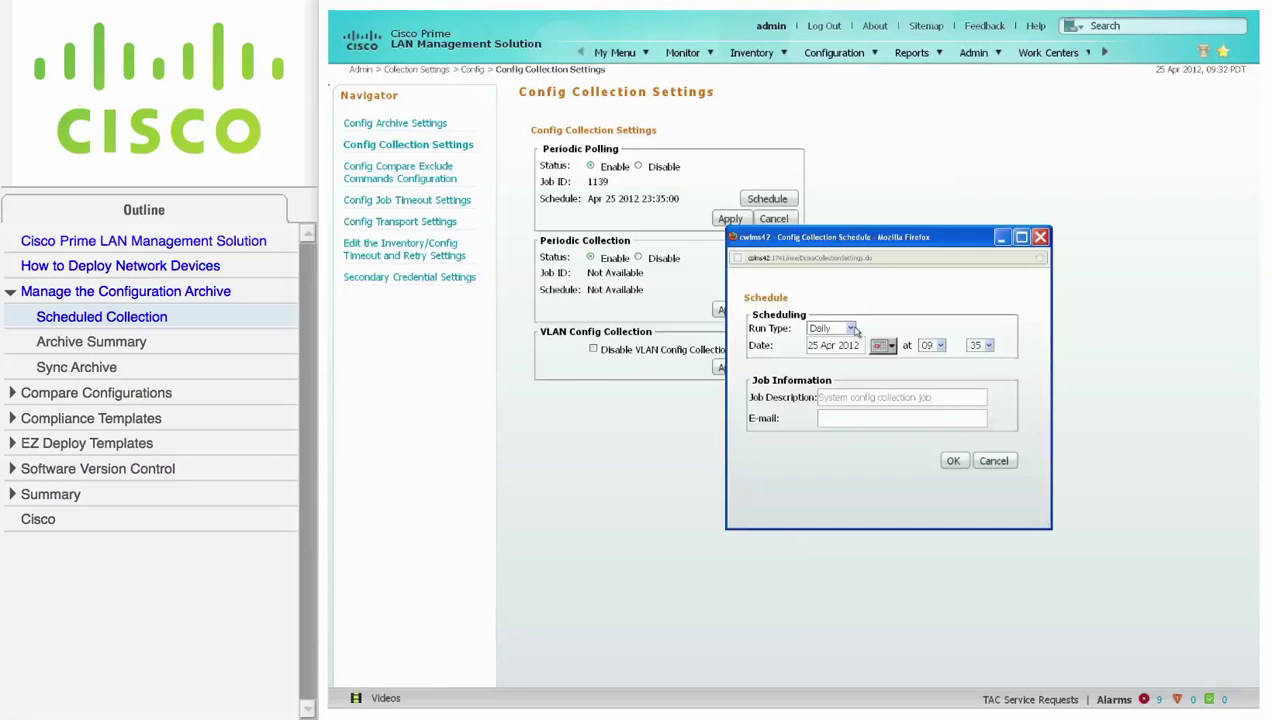
pyautogui.click(850, 329)
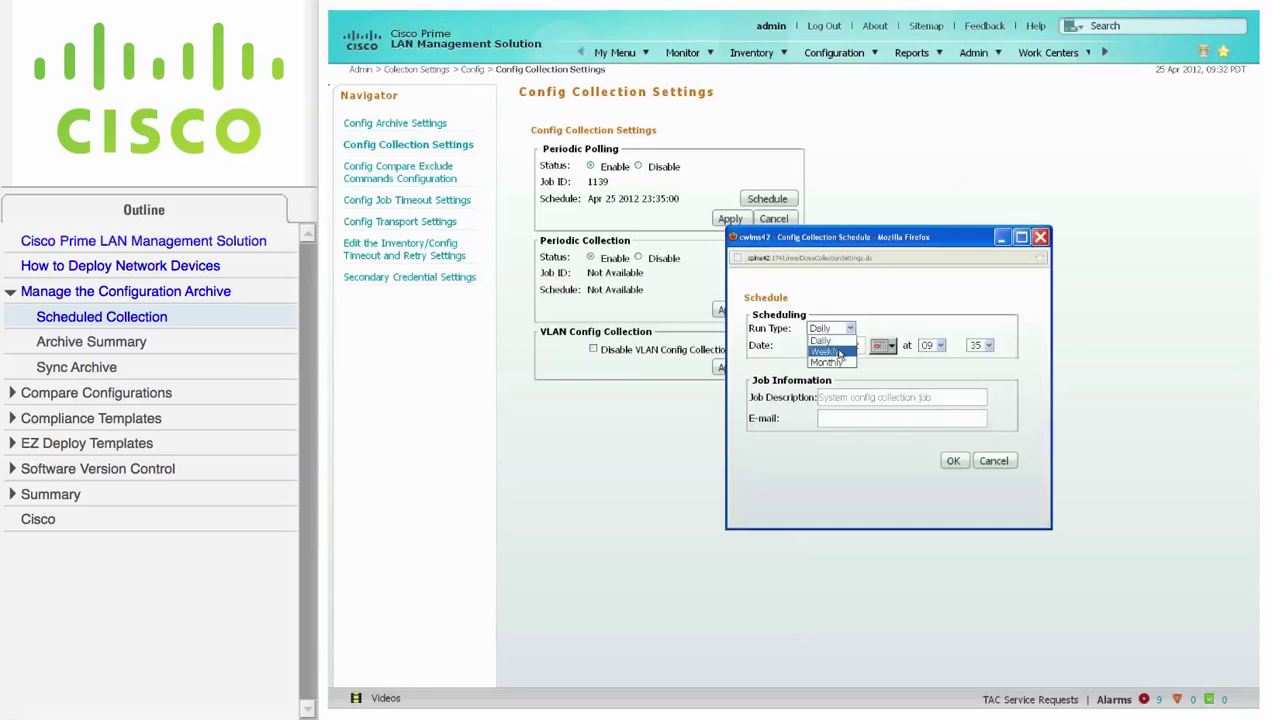
pyautogui.click(838, 352)
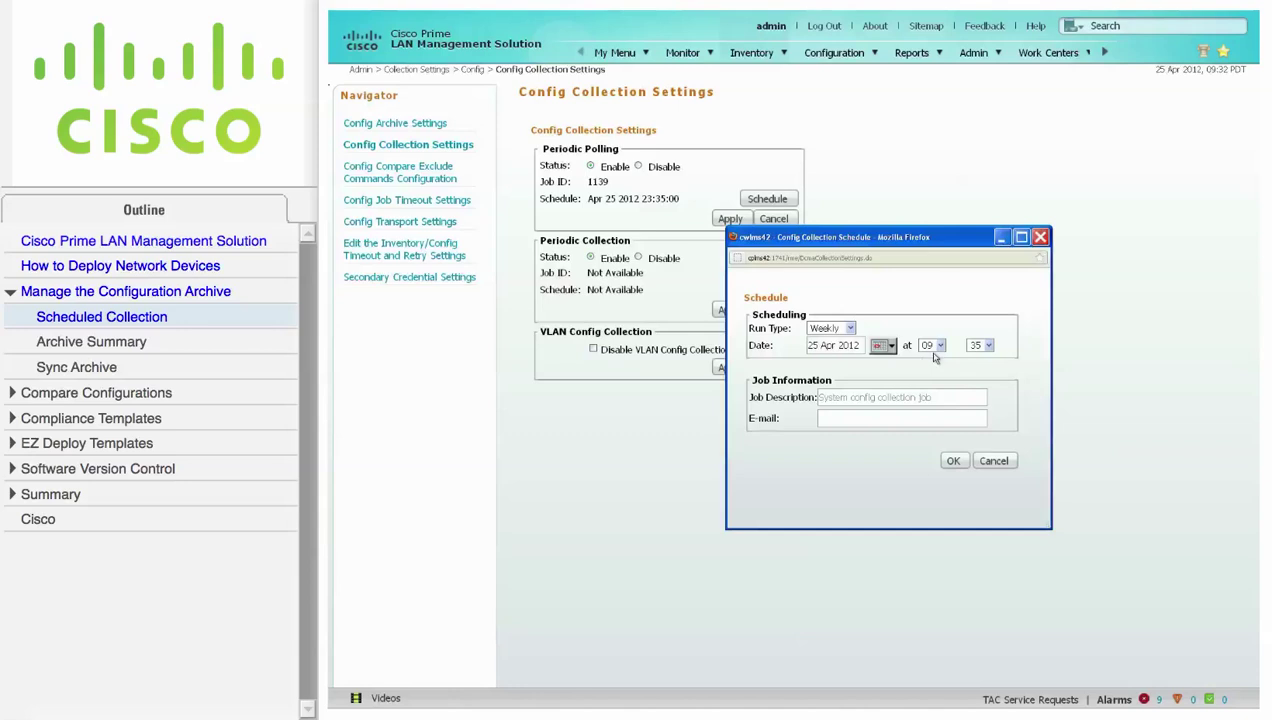
pyautogui.click(939, 345)
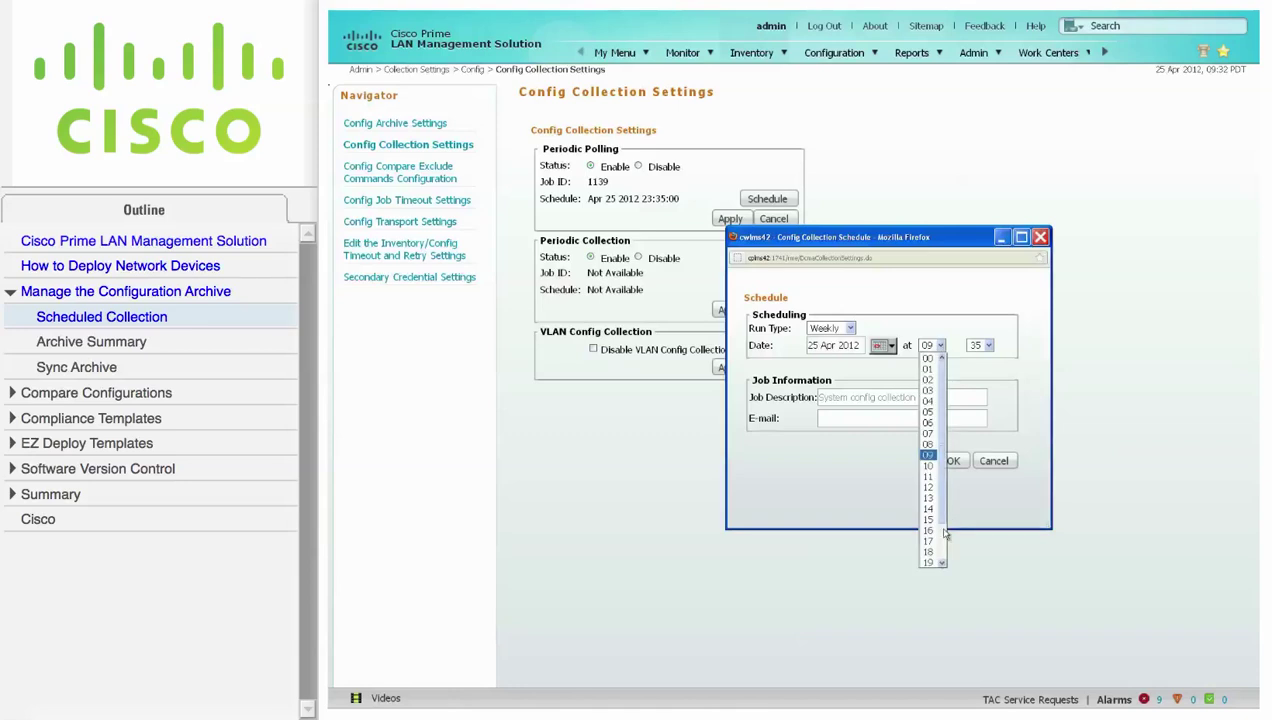
pyautogui.scroll(-2, 942, 558)
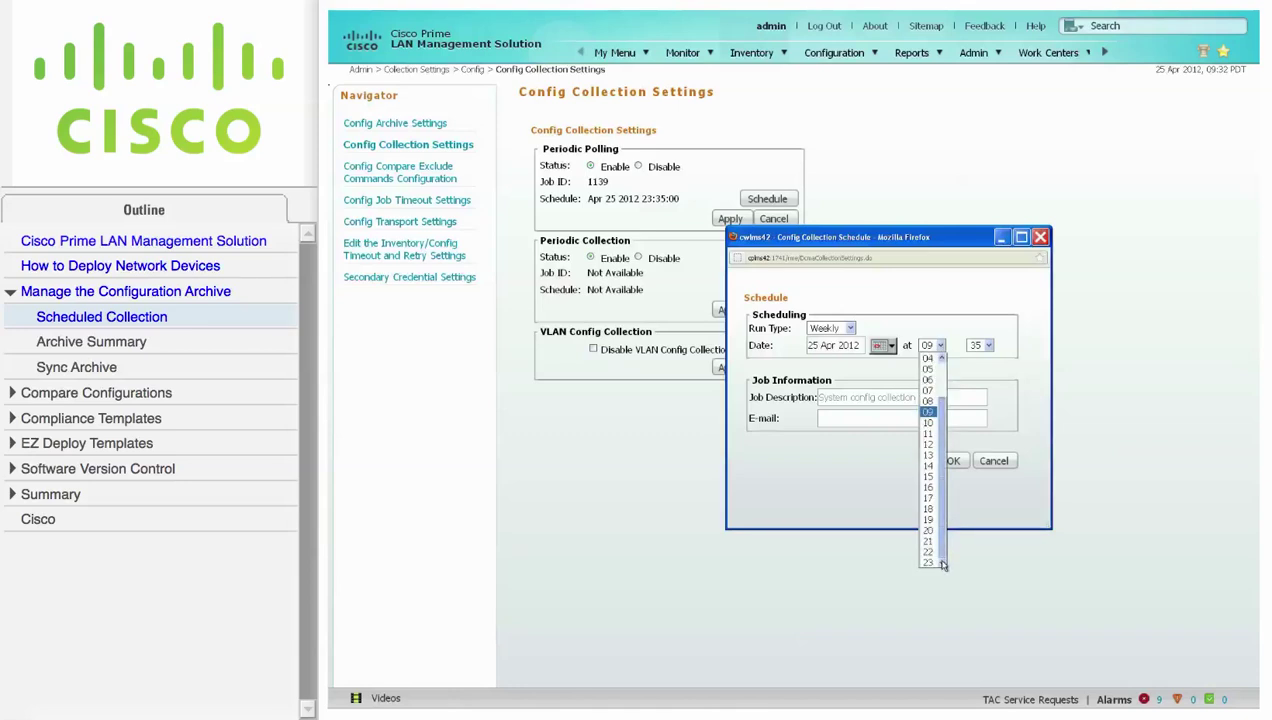
pyautogui.click(930, 562)
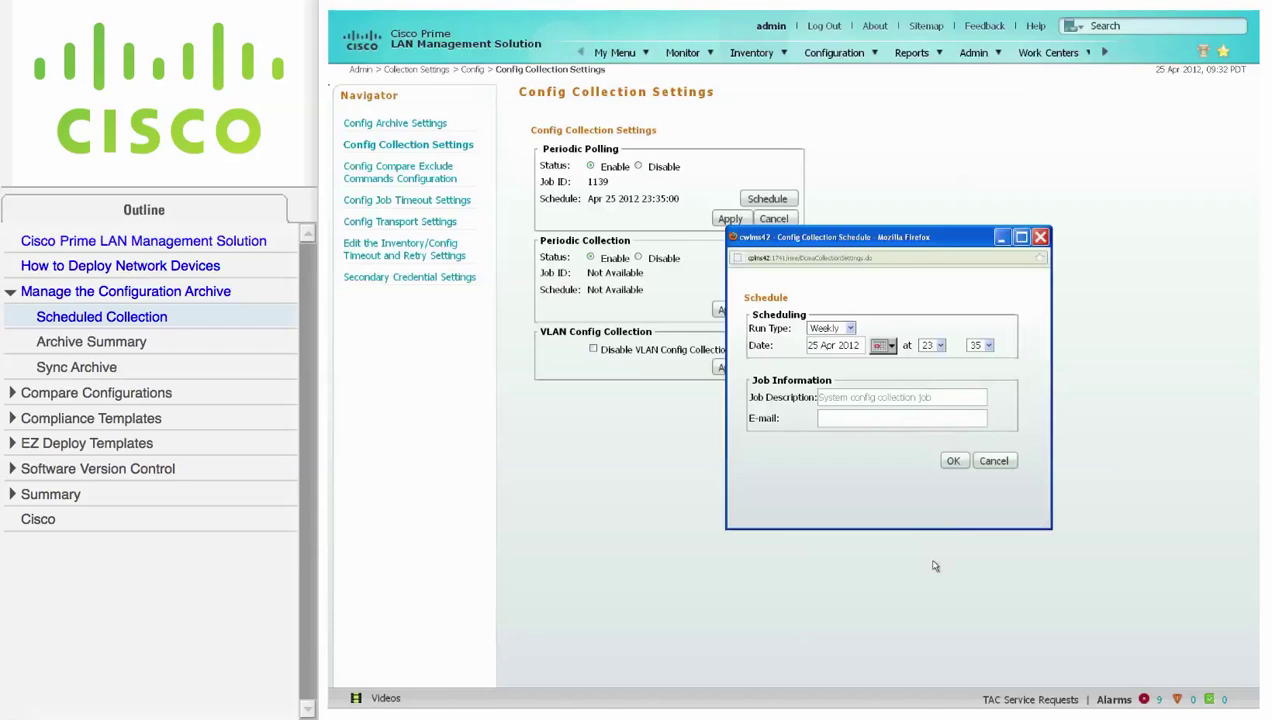
pyautogui.click(890, 345)
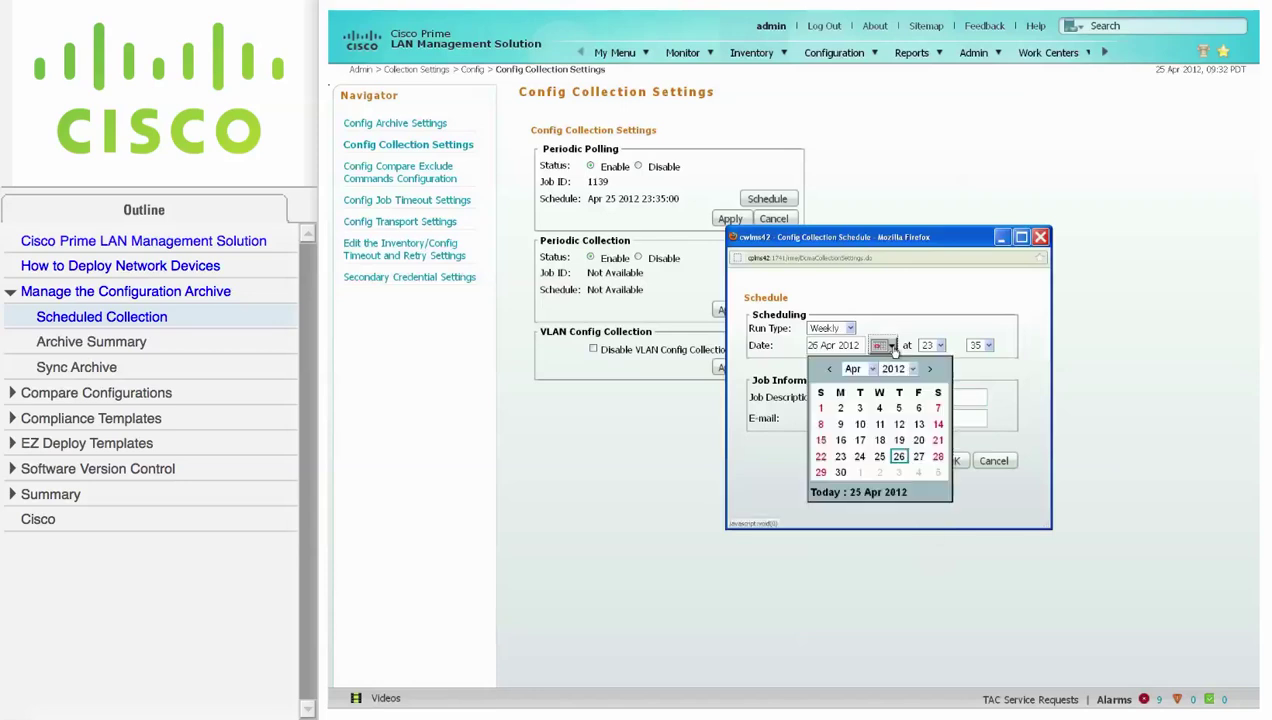
pyautogui.click(938, 457)
pyautogui.click(951, 461)
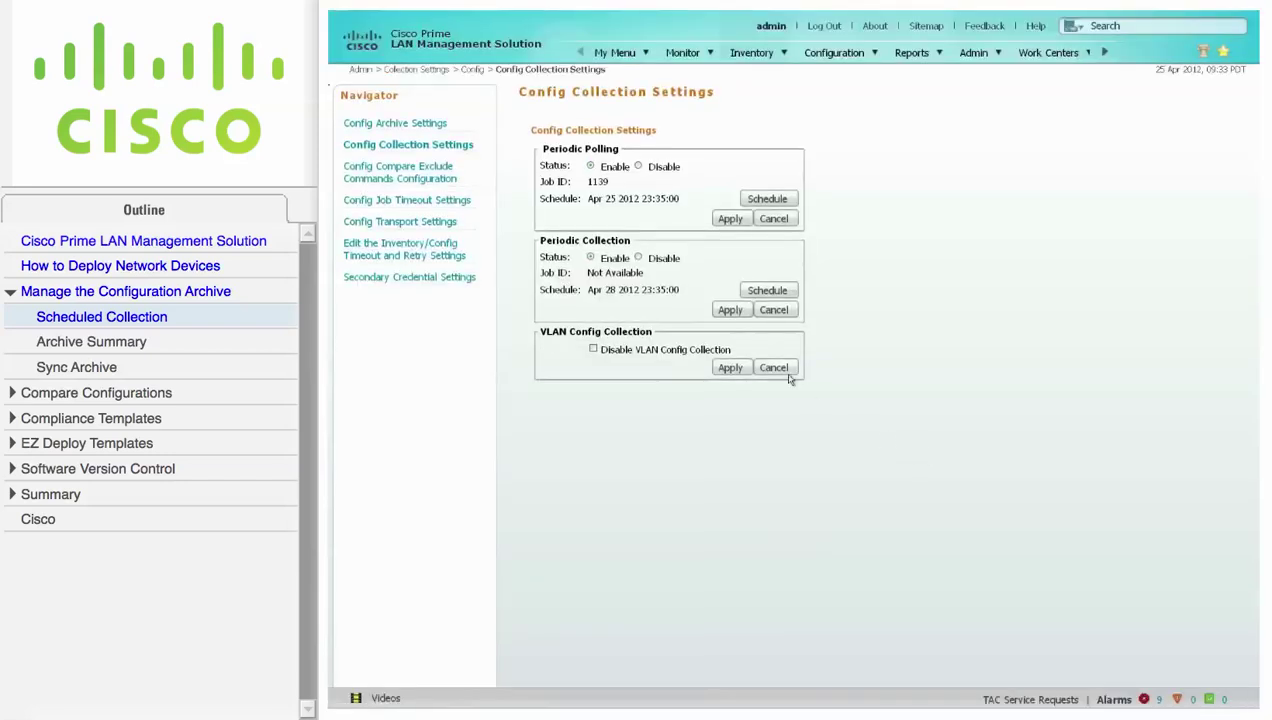
pyautogui.click(730, 310)
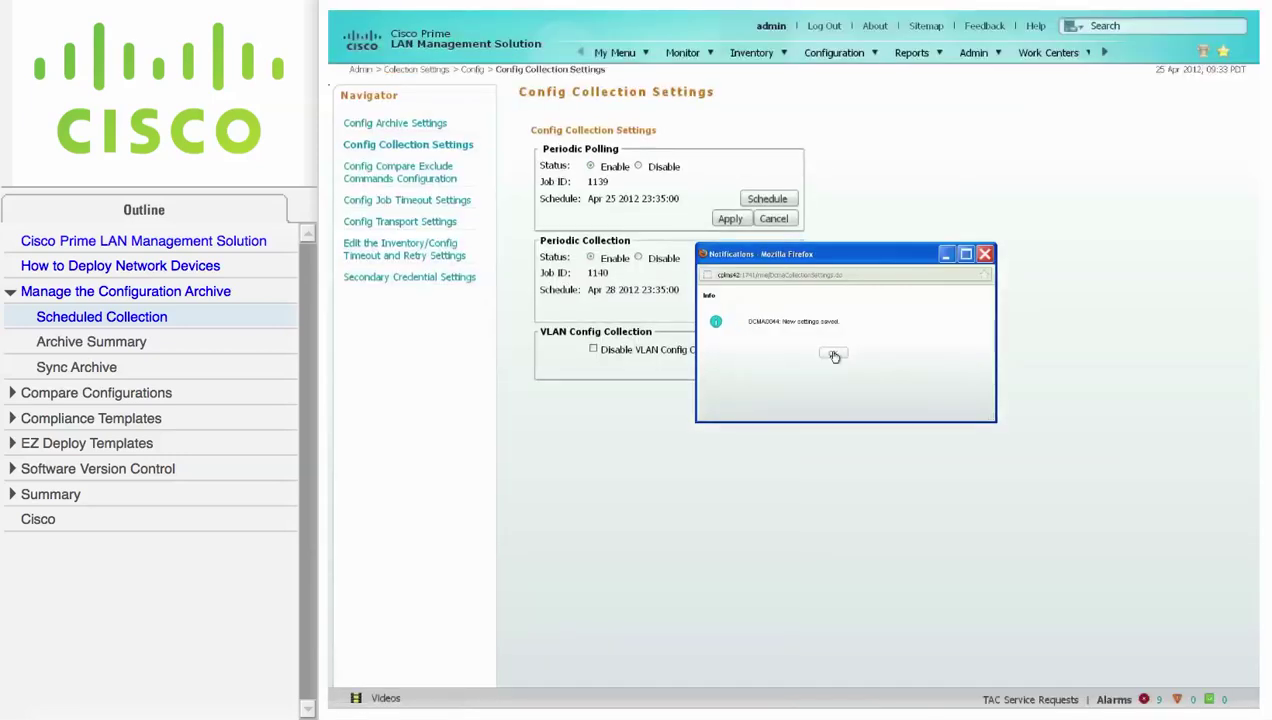
pyautogui.click(833, 354)
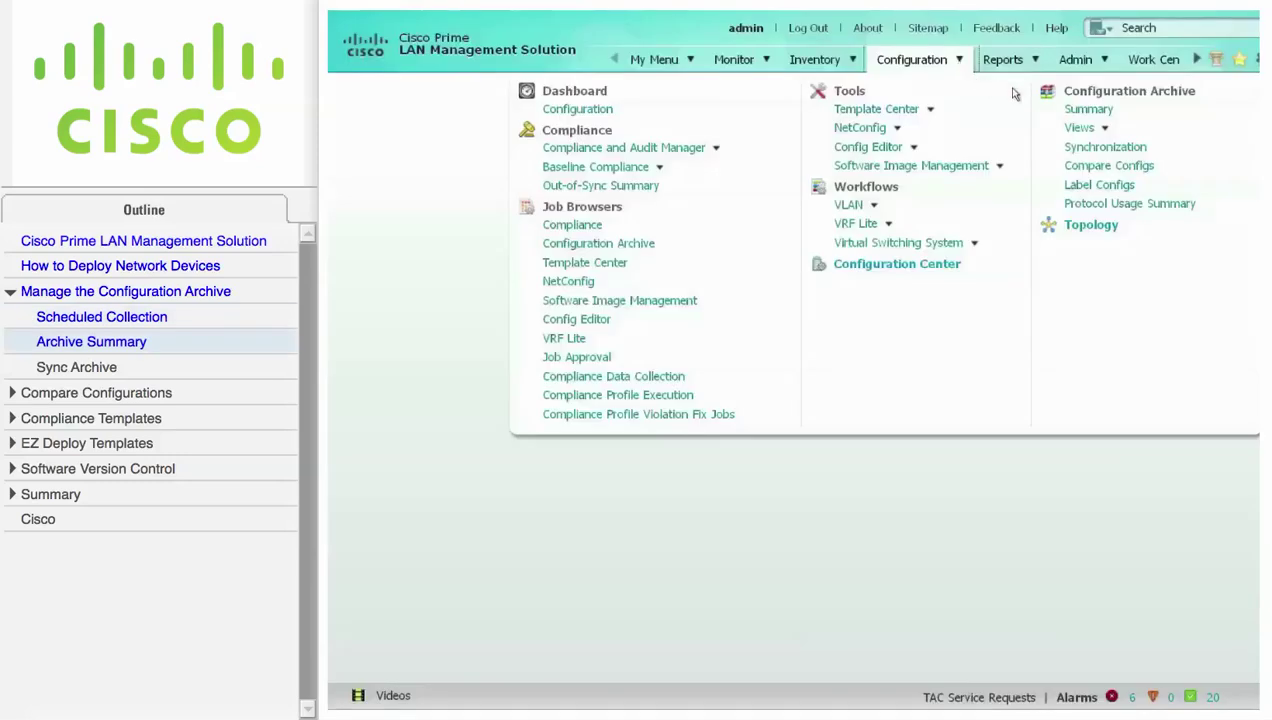
# Step: From the Configuration Archive summary, start an archive sync for the 3 failed devices
pyautogui.click(1088, 112)
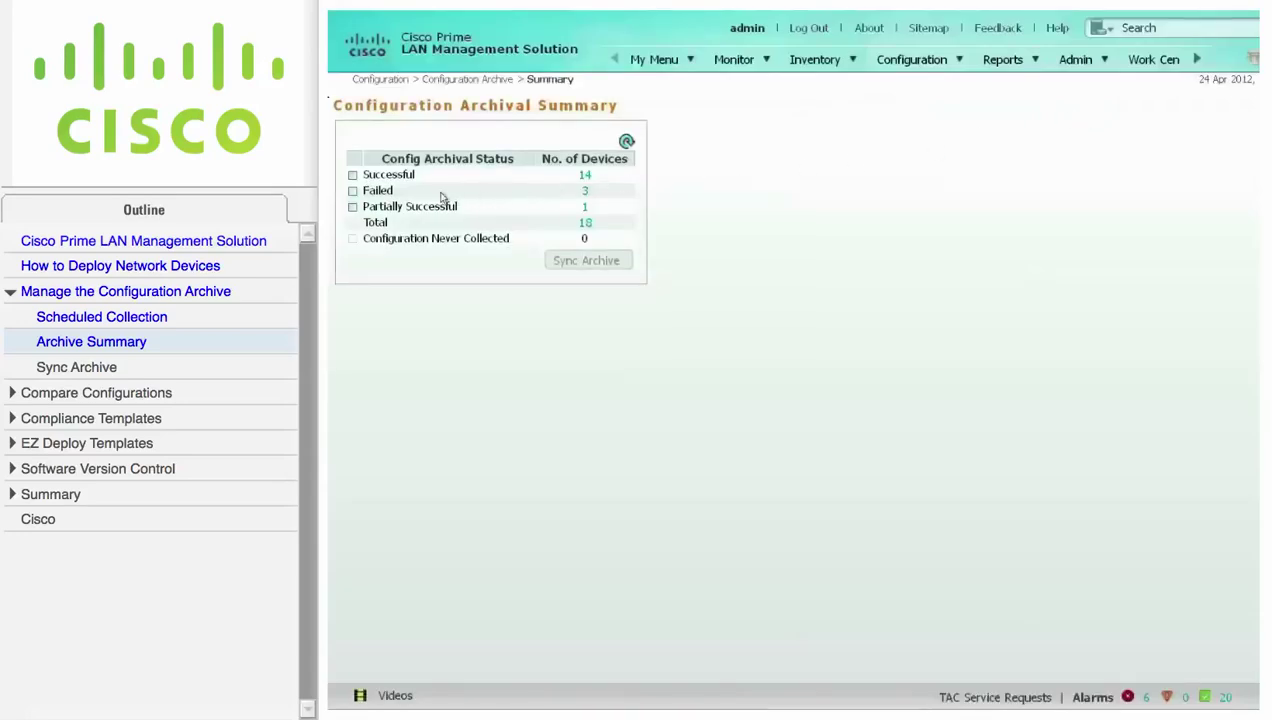
pyautogui.click(353, 191)
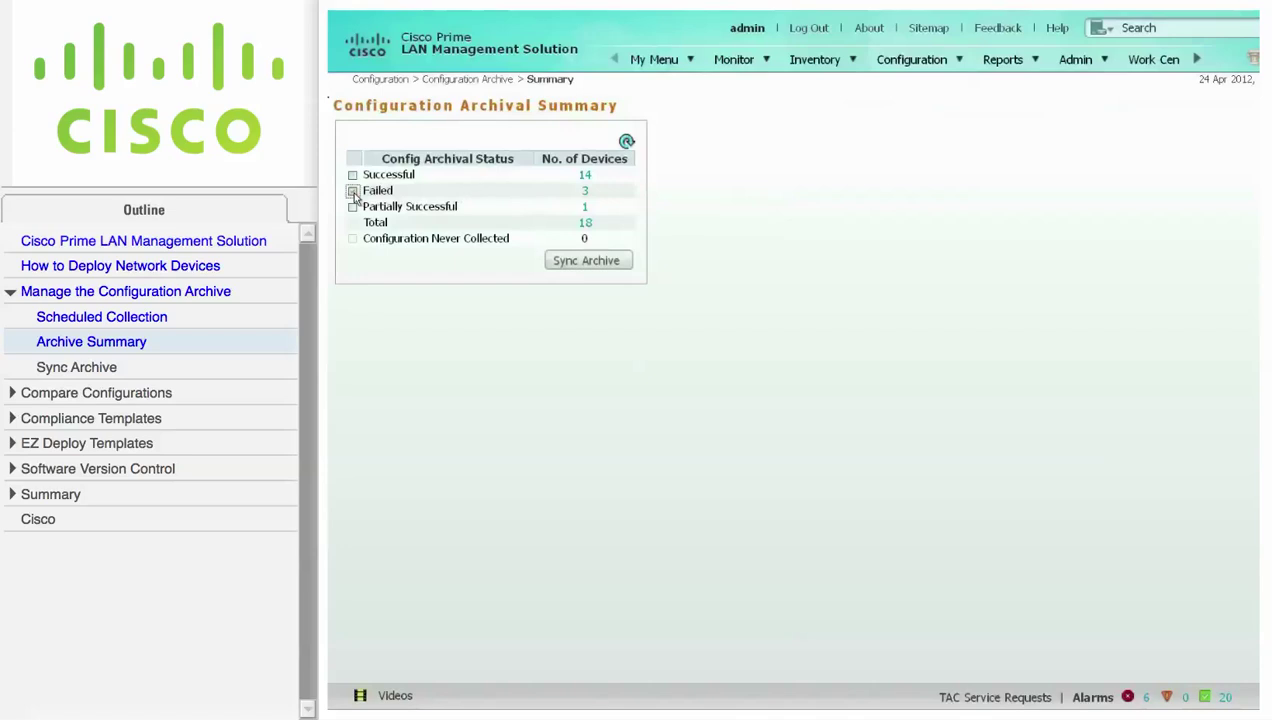
pyautogui.click(576, 264)
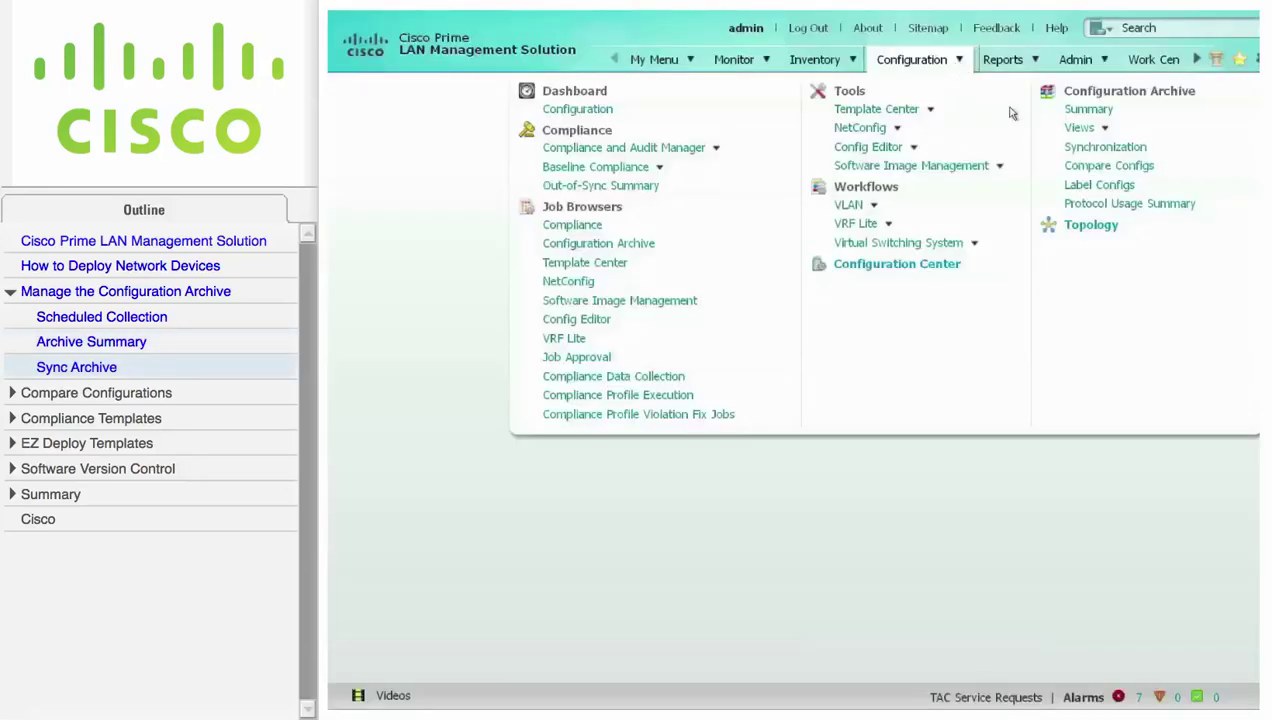
# Step: Submit a 'Get Now' sync job for three devices including bb-datactr and bb-dista, fetching startup configs
pyautogui.click(1108, 148)
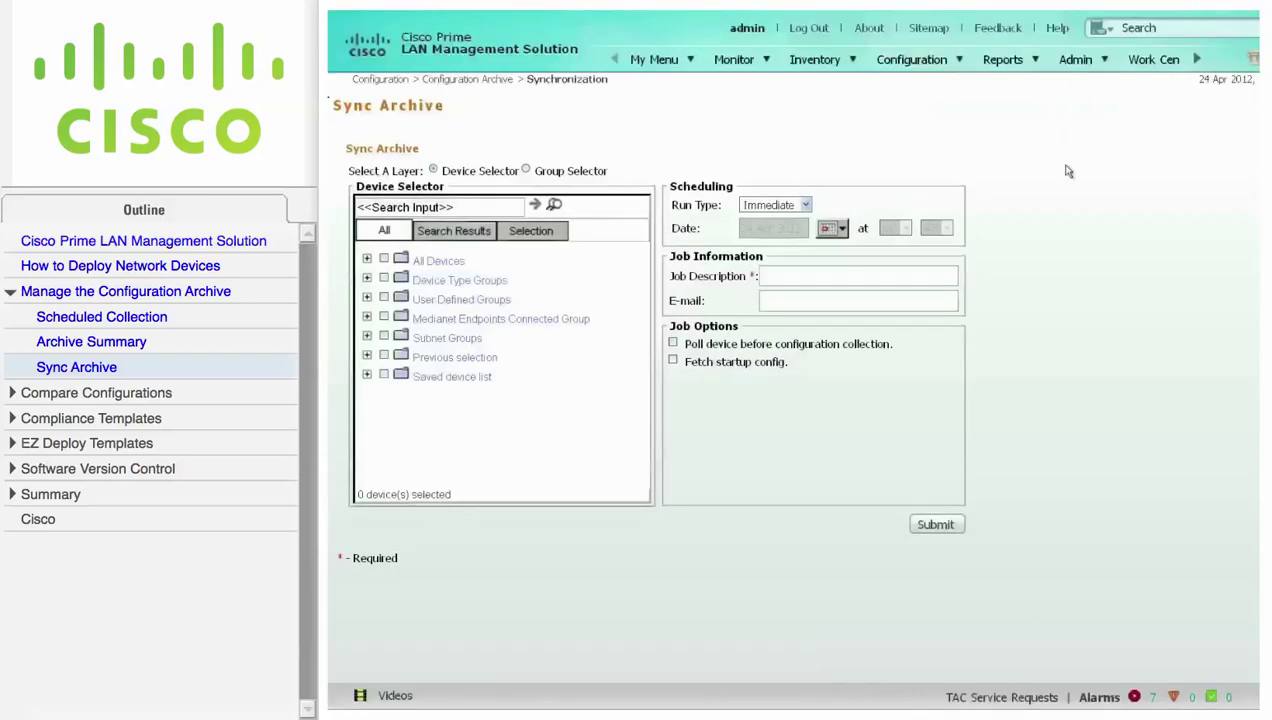
pyautogui.click(366, 260)
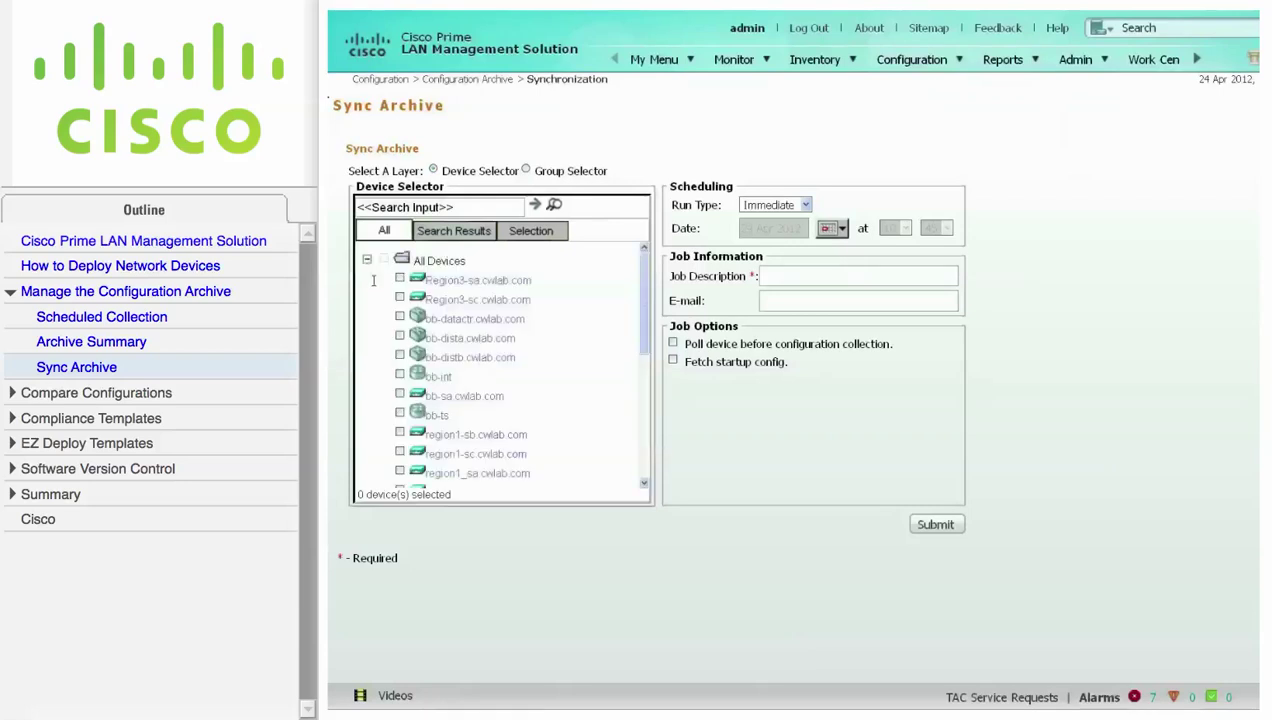
pyautogui.click(400, 318)
pyautogui.click(400, 336)
pyautogui.click(673, 362)
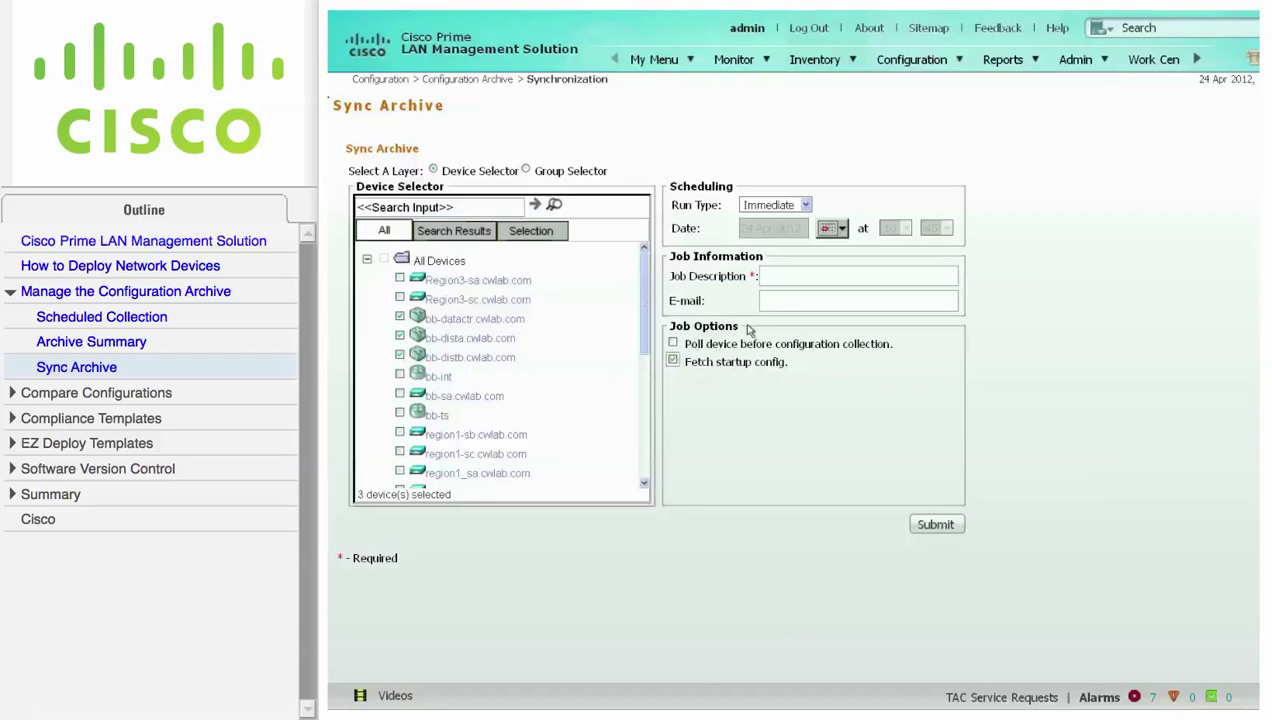
pyautogui.click(781, 275)
pyautogui.write('Ge')
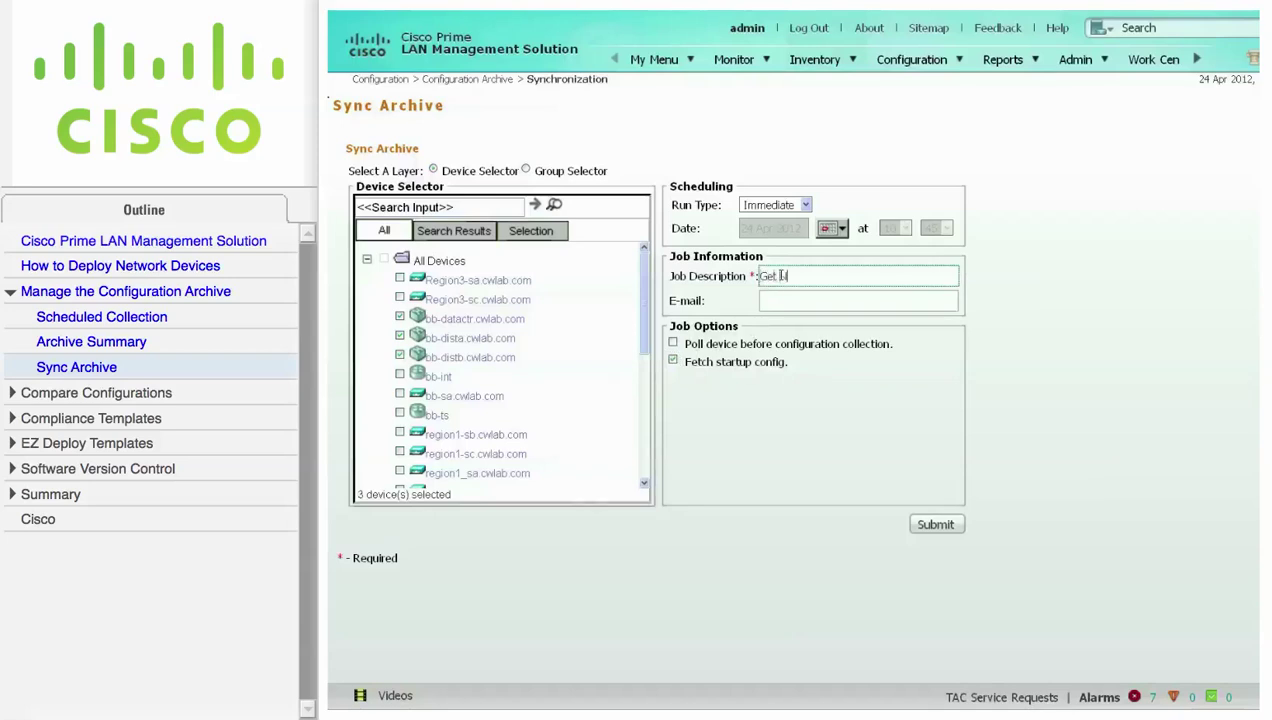
pyautogui.write('t Now')
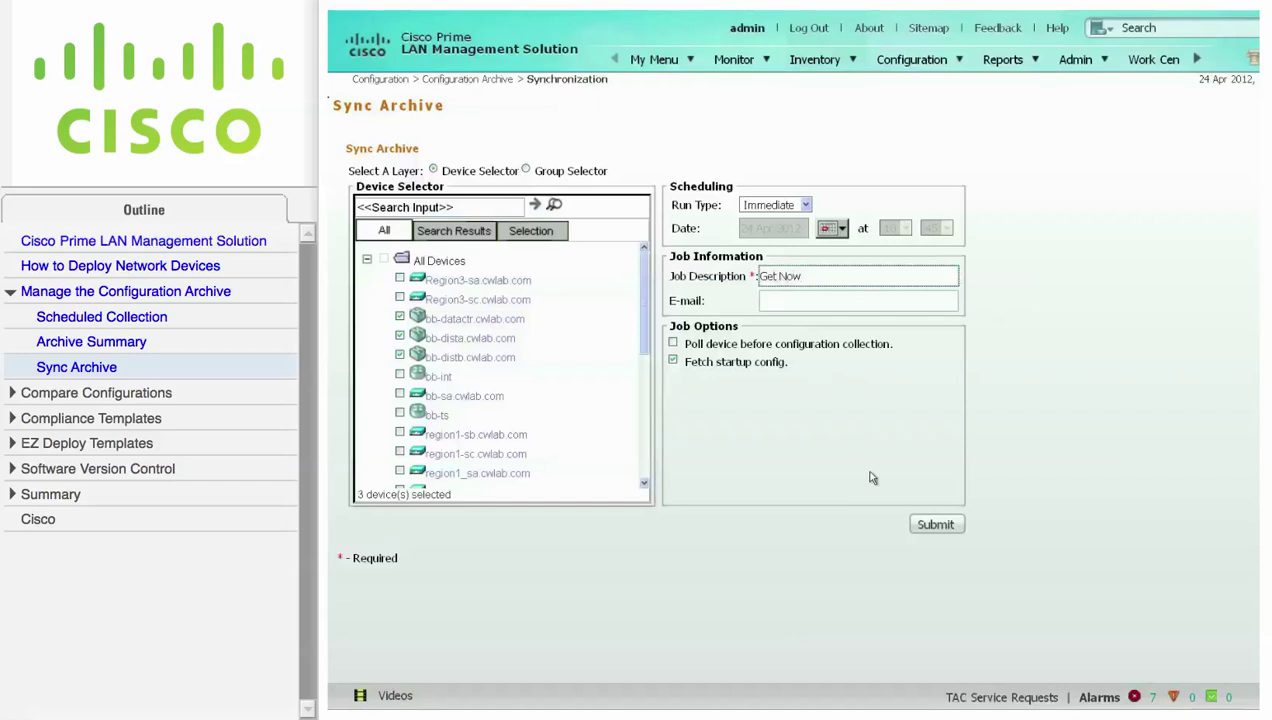
pyautogui.click(930, 529)
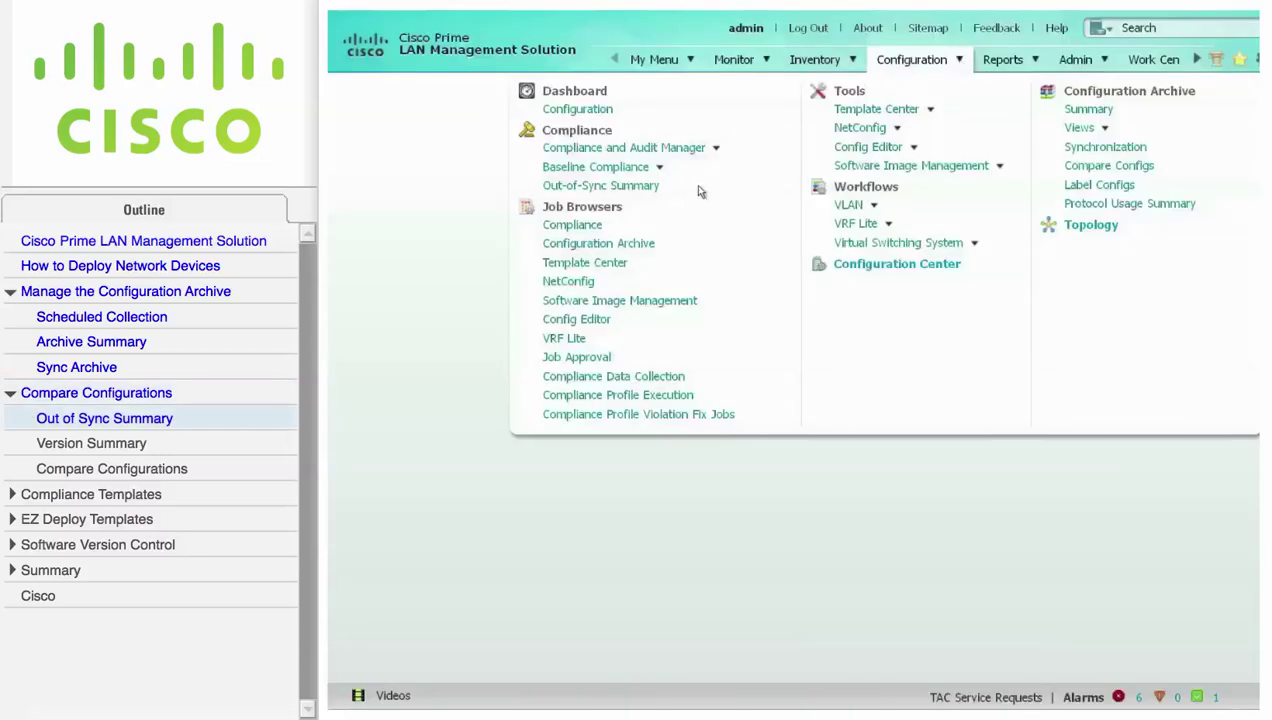
# Step: View only the differing lines between region1_sa's startup and running configs, then close the viewer
pyautogui.click(636, 187)
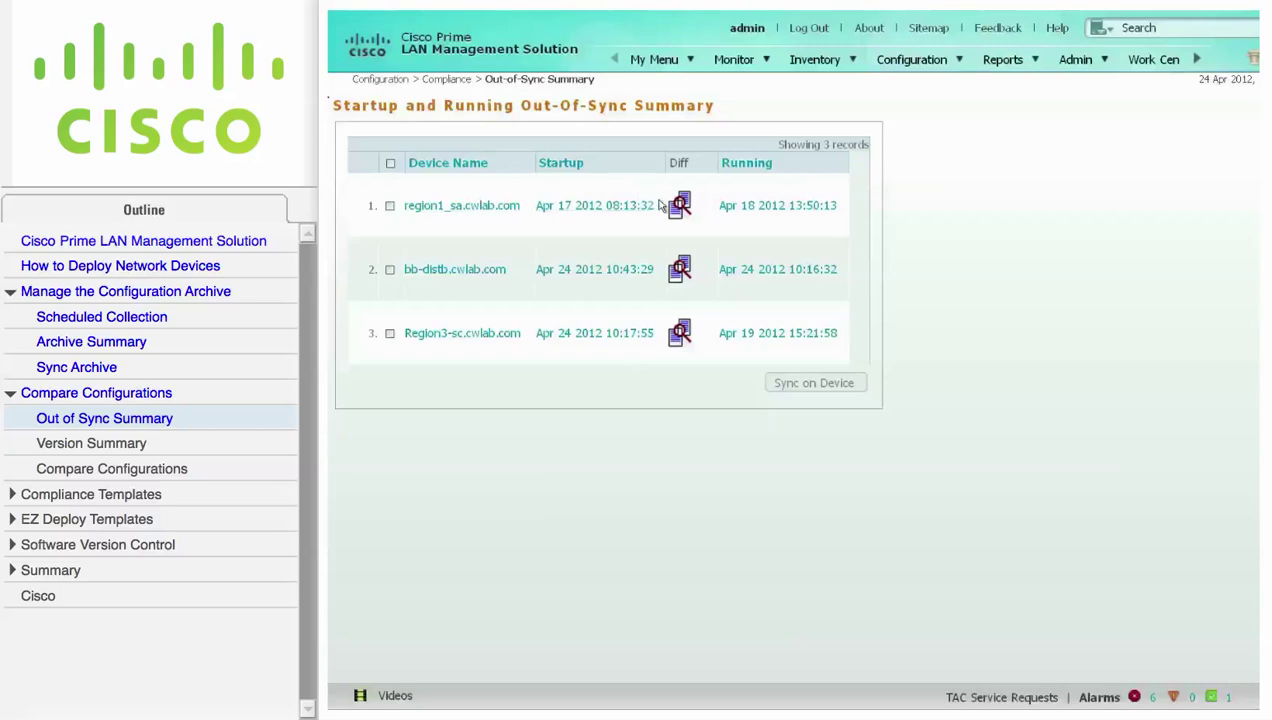
pyautogui.click(680, 205)
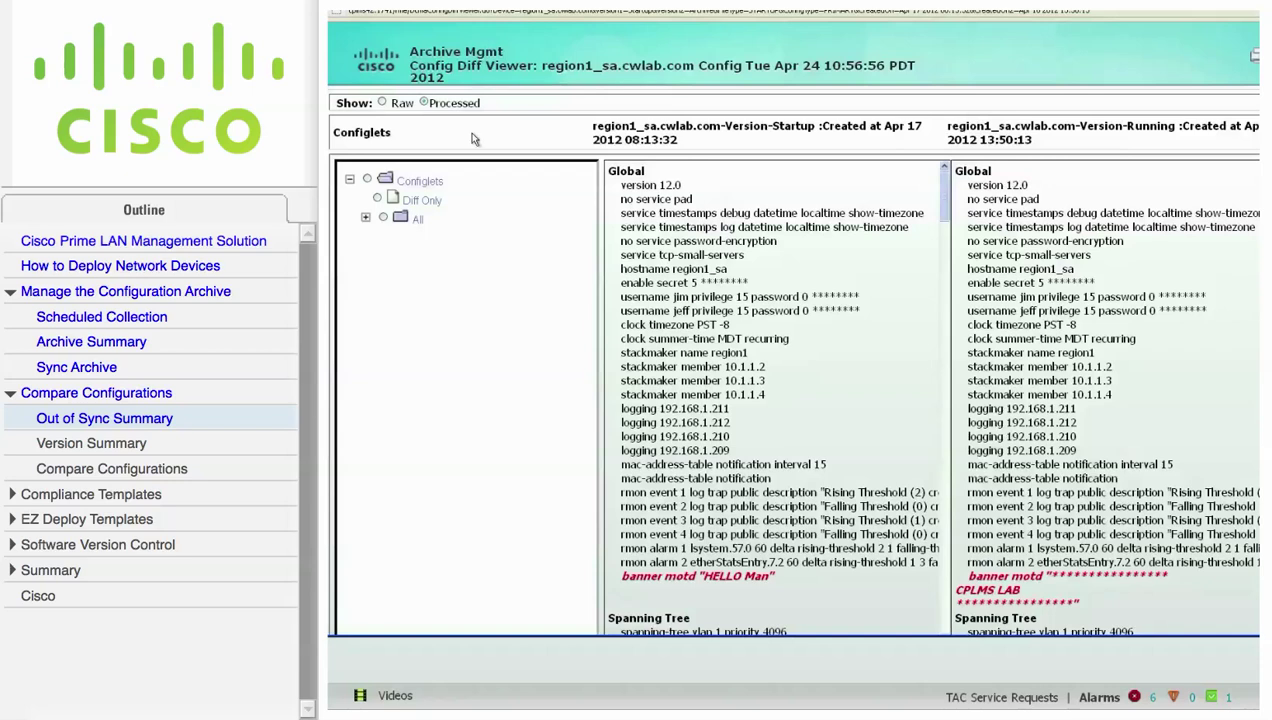
pyautogui.click(378, 199)
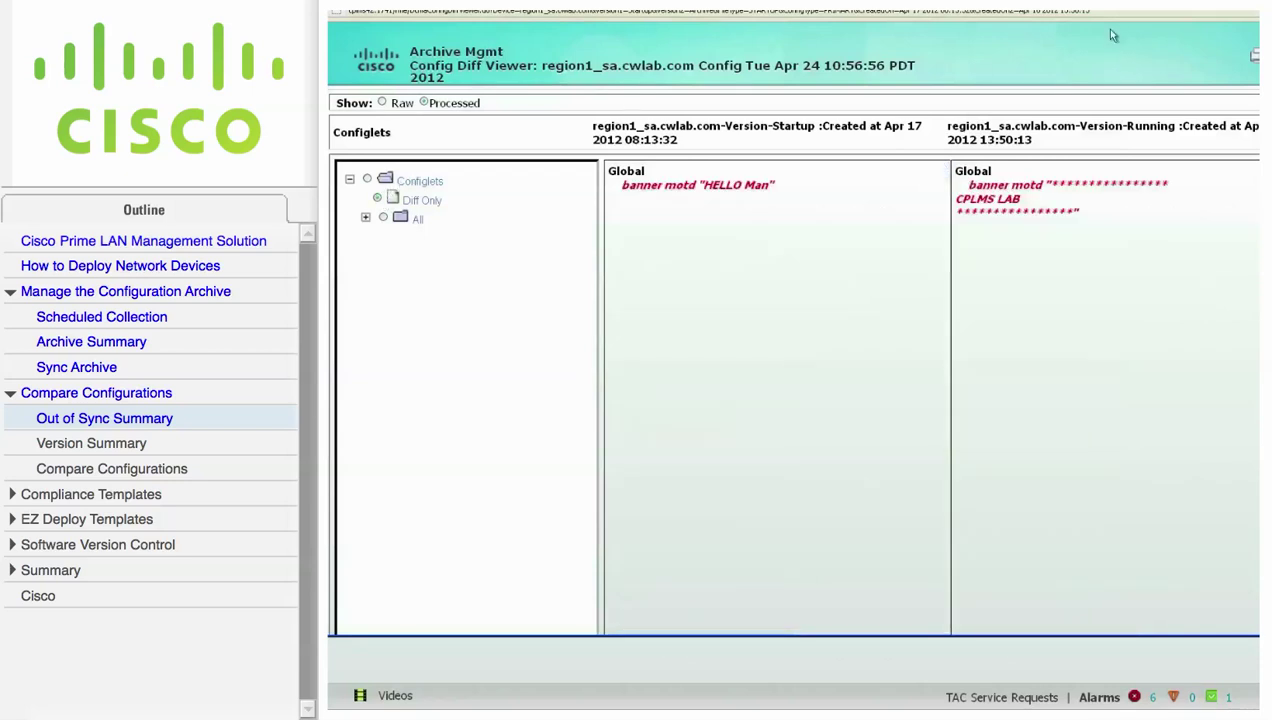
pyautogui.hotkey('alt', 'F4')
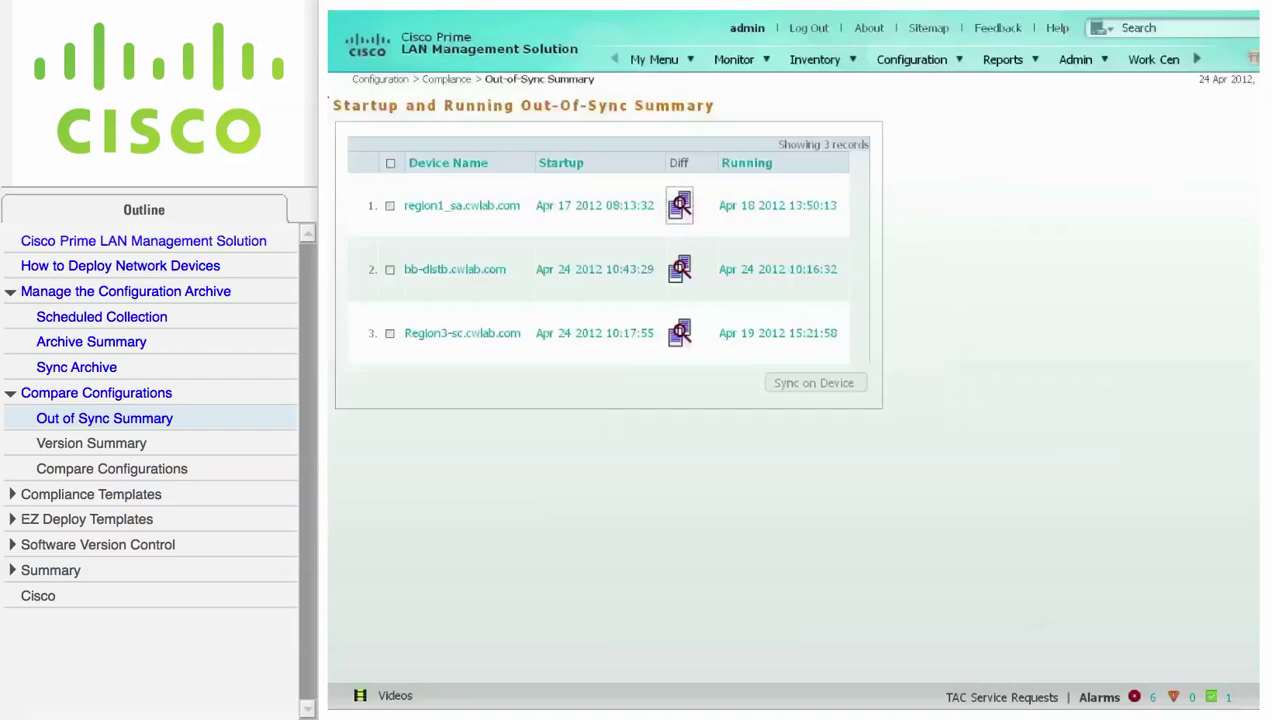
# Step: Sync all three out-of-sync devices with a job described 'copy run start'
pyautogui.click(390, 163)
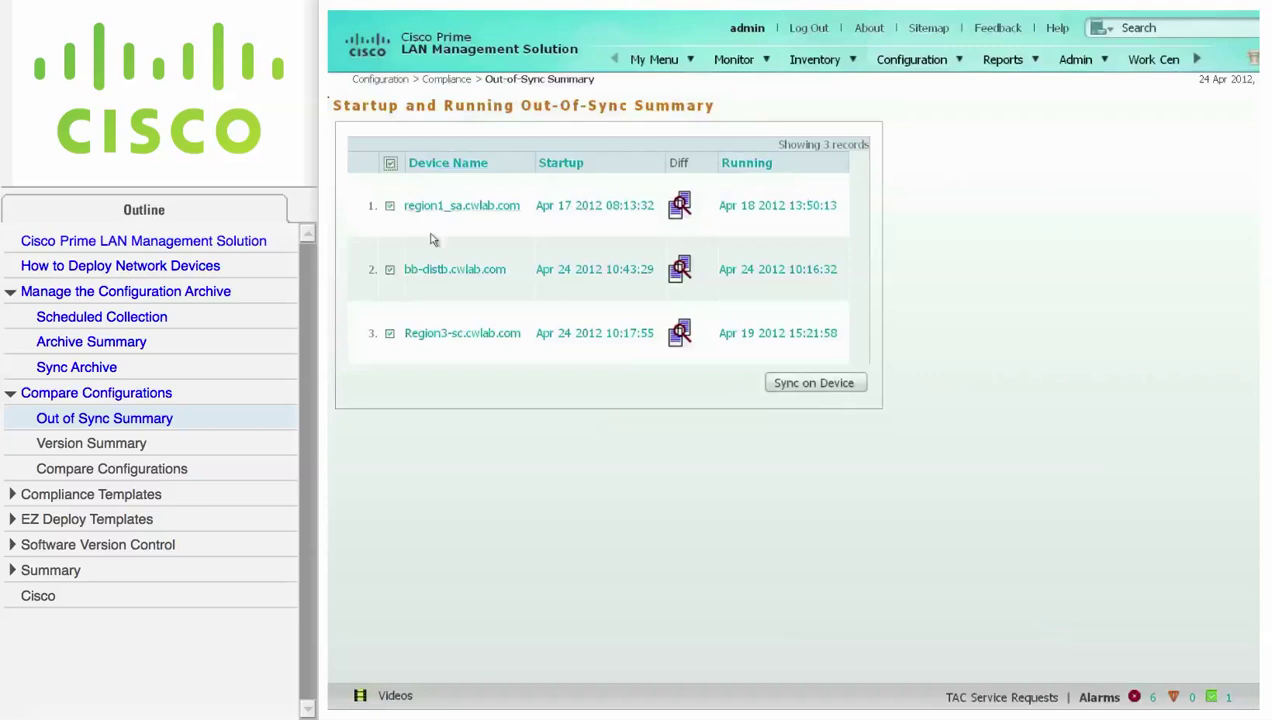
pyautogui.click(835, 386)
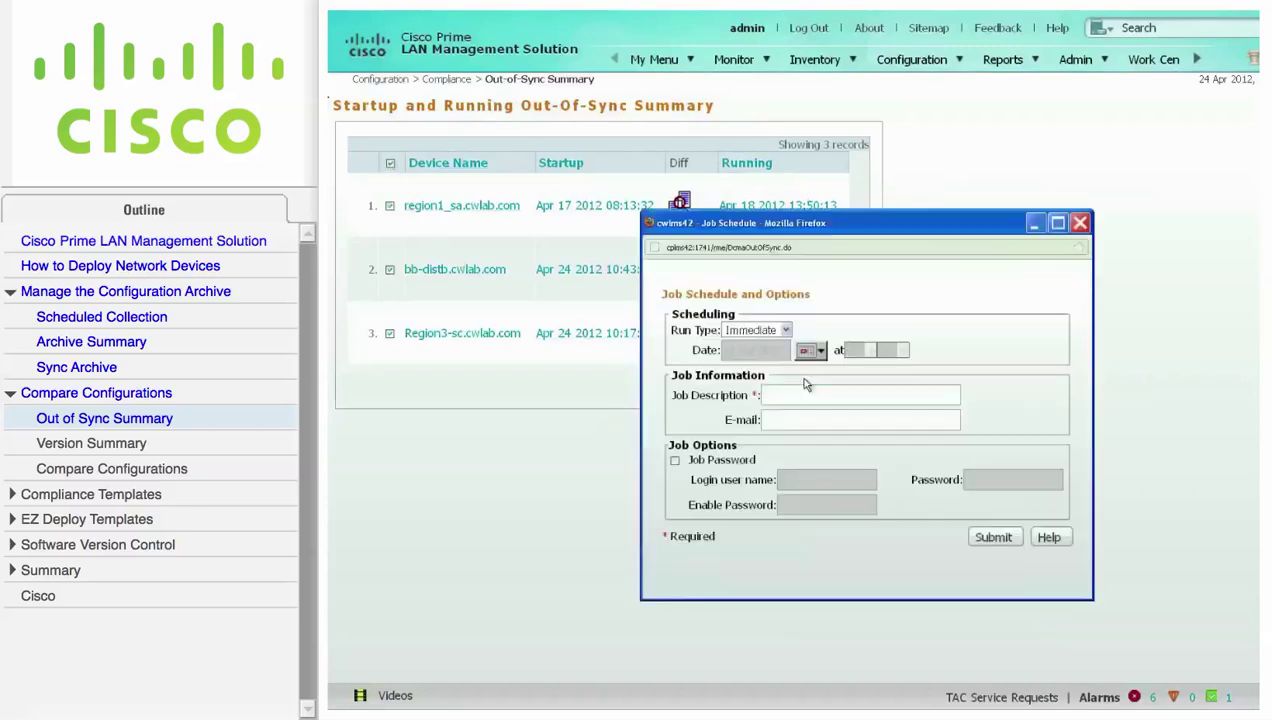
pyautogui.click(794, 391)
pyautogui.write('copy re')
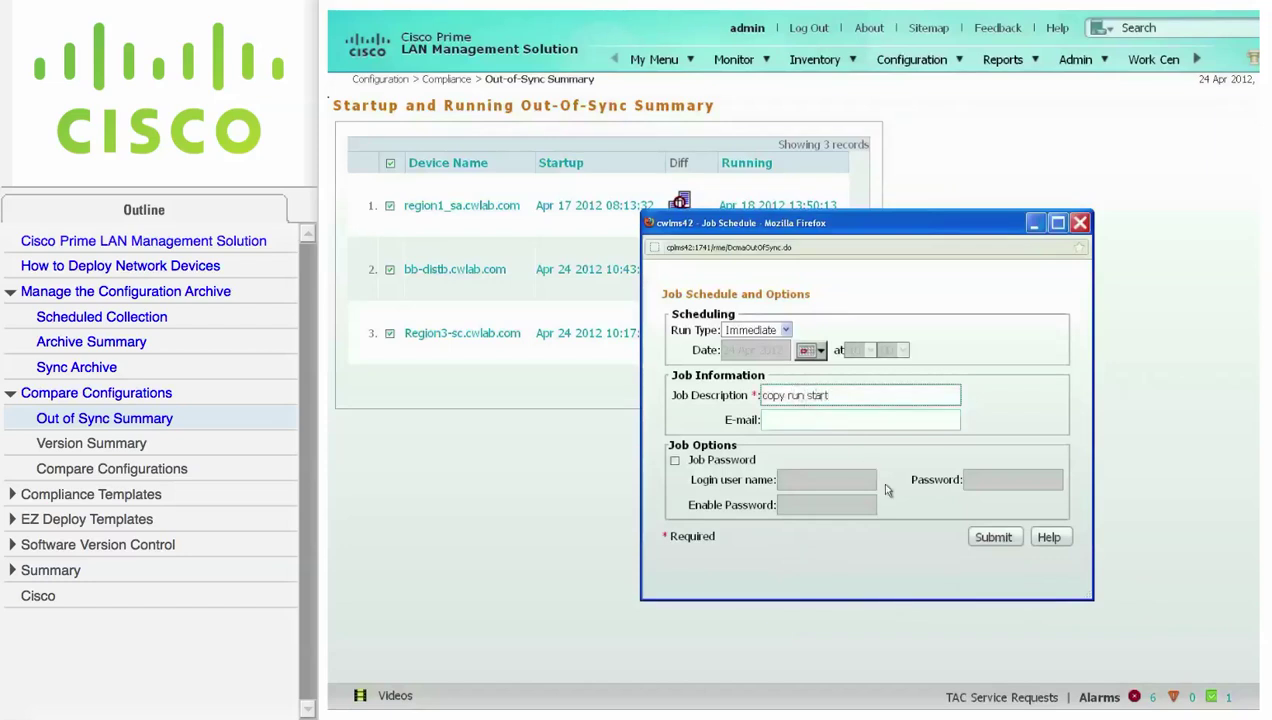
pyautogui.click(994, 538)
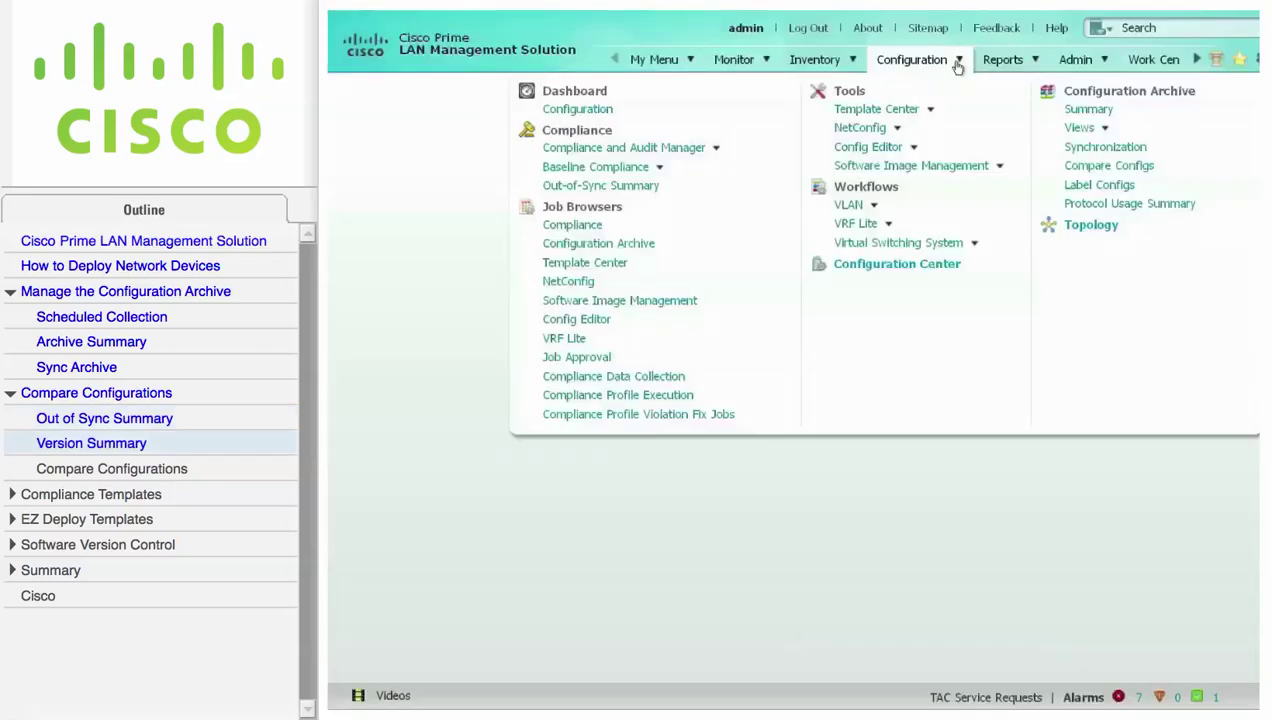
# Step: In Version Summary, diff bb-dista.cwlab.com's latest version against the previous one, differences only
pyautogui.moveTo(1098, 128)
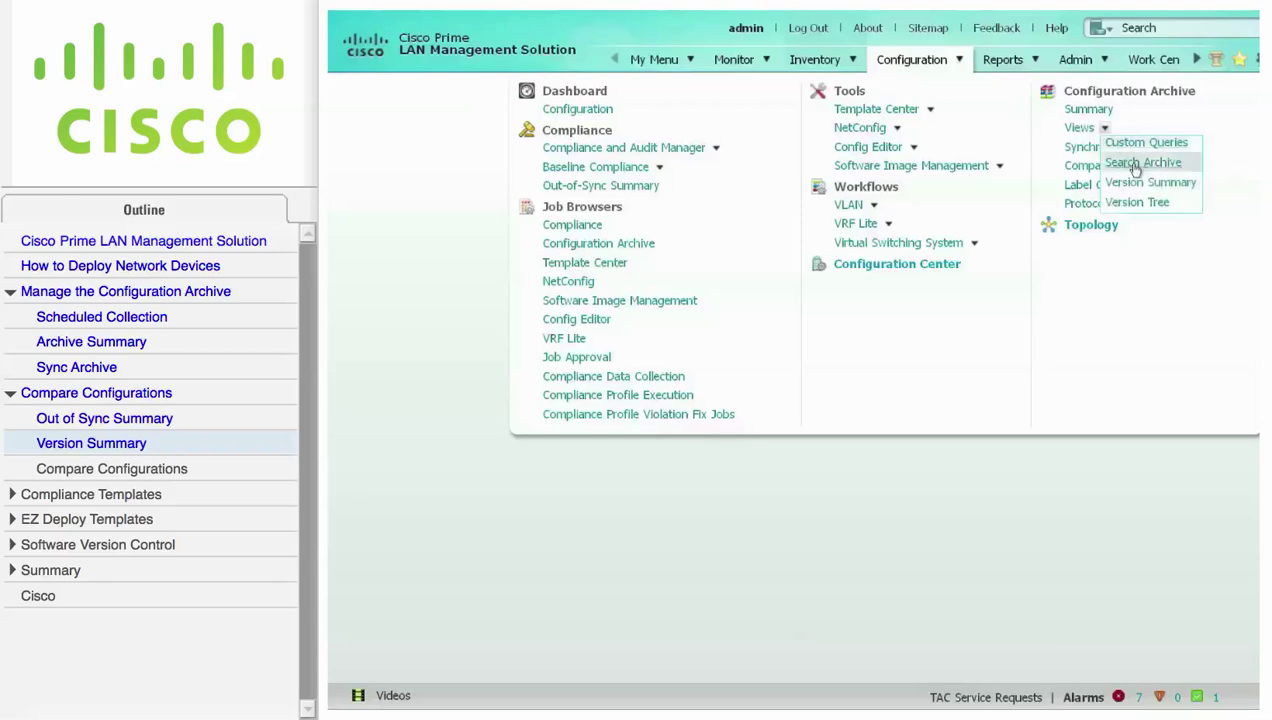
pyautogui.click(1167, 184)
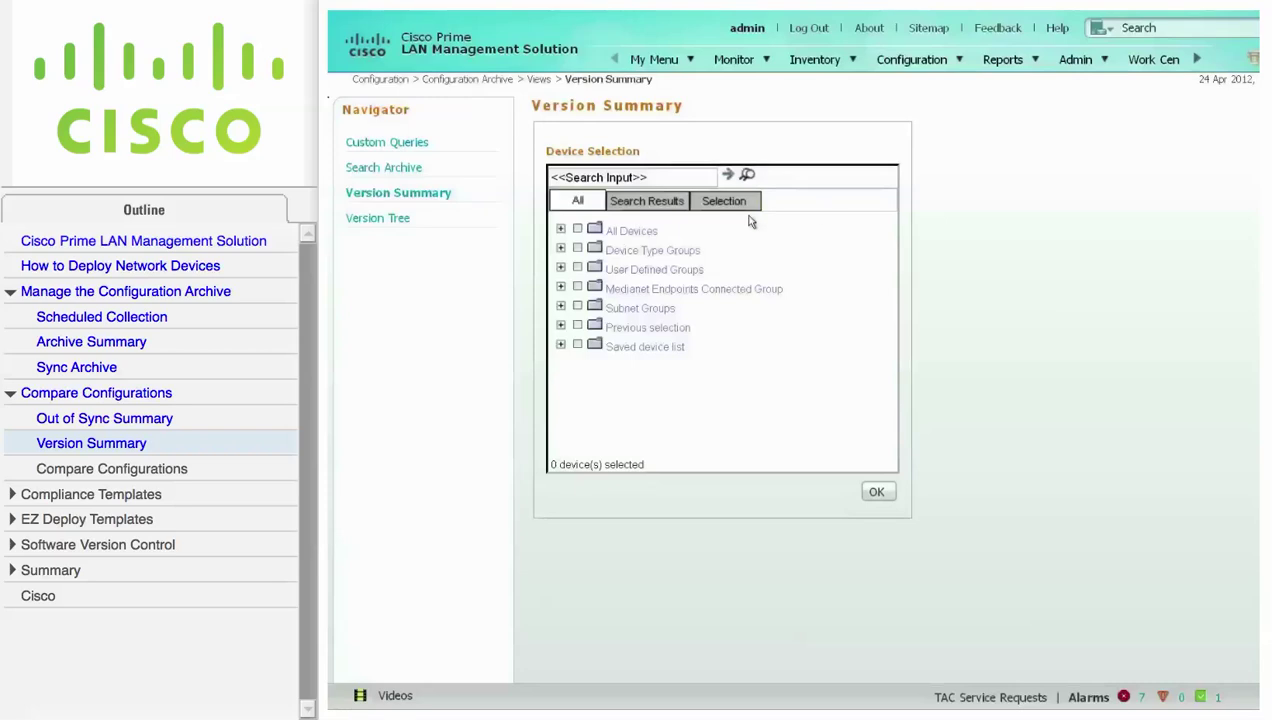
pyautogui.click(561, 230)
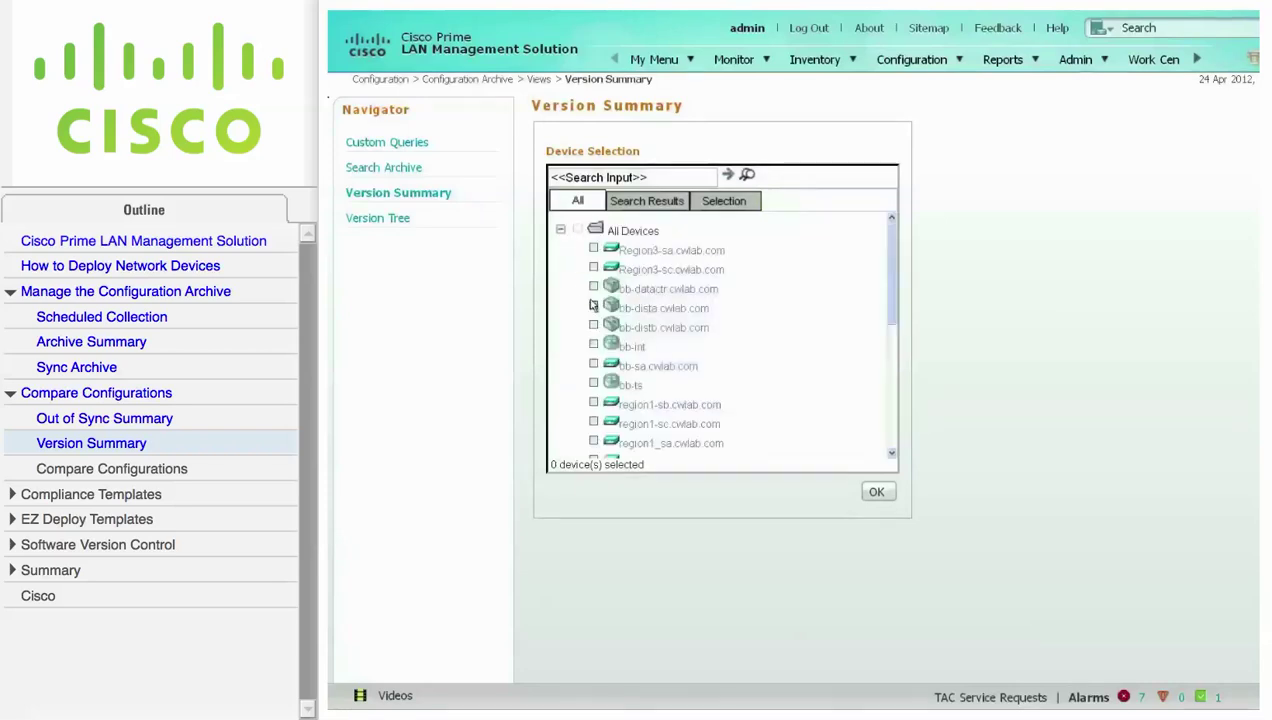
pyautogui.click(594, 308)
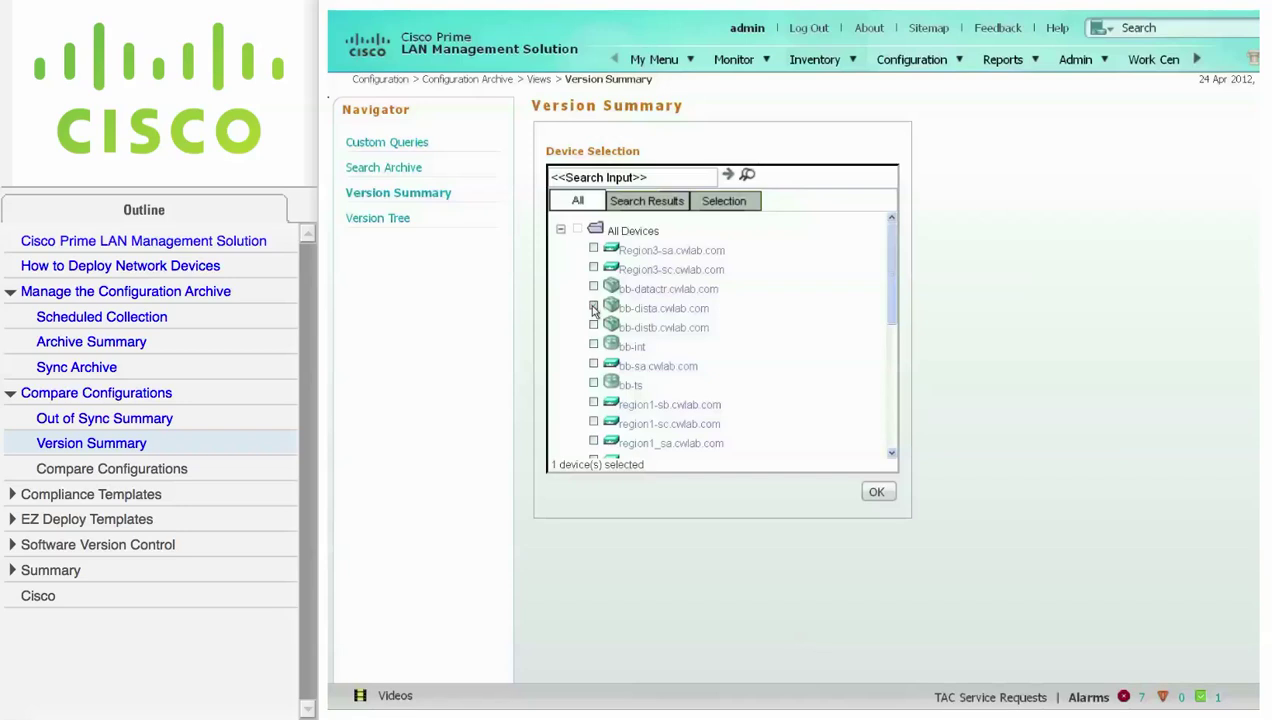
pyautogui.click(877, 493)
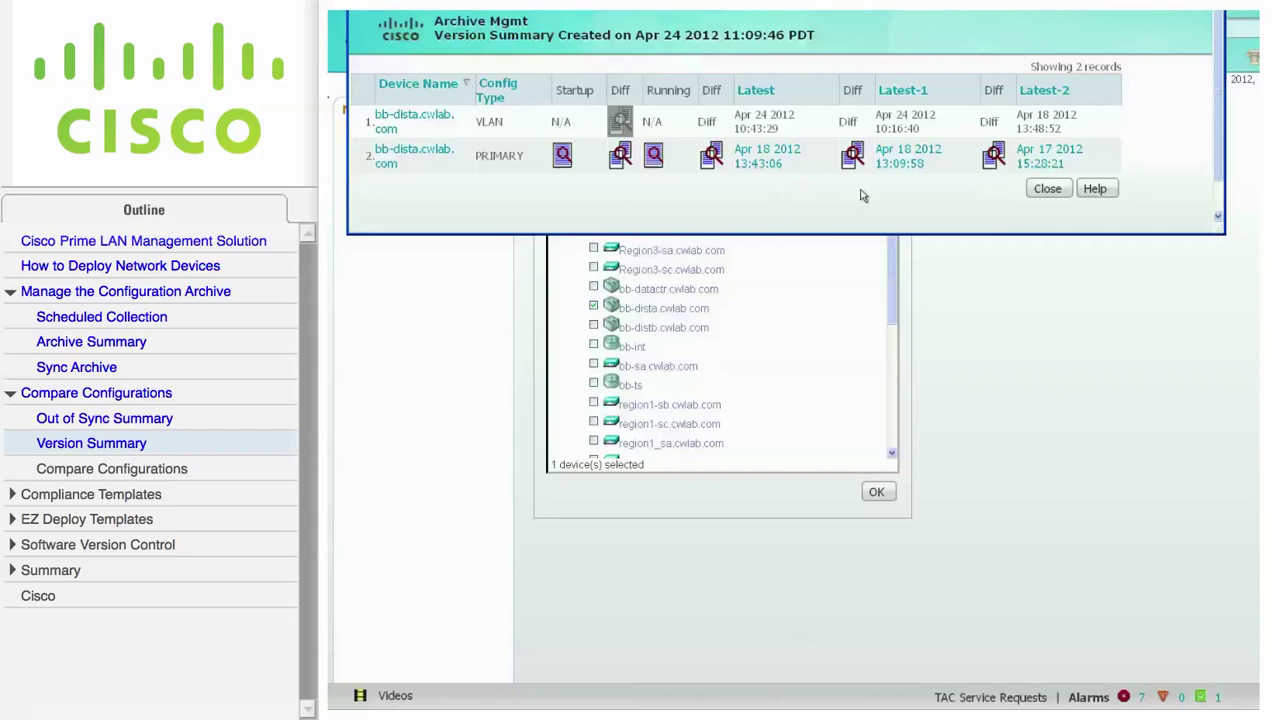
pyautogui.click(857, 159)
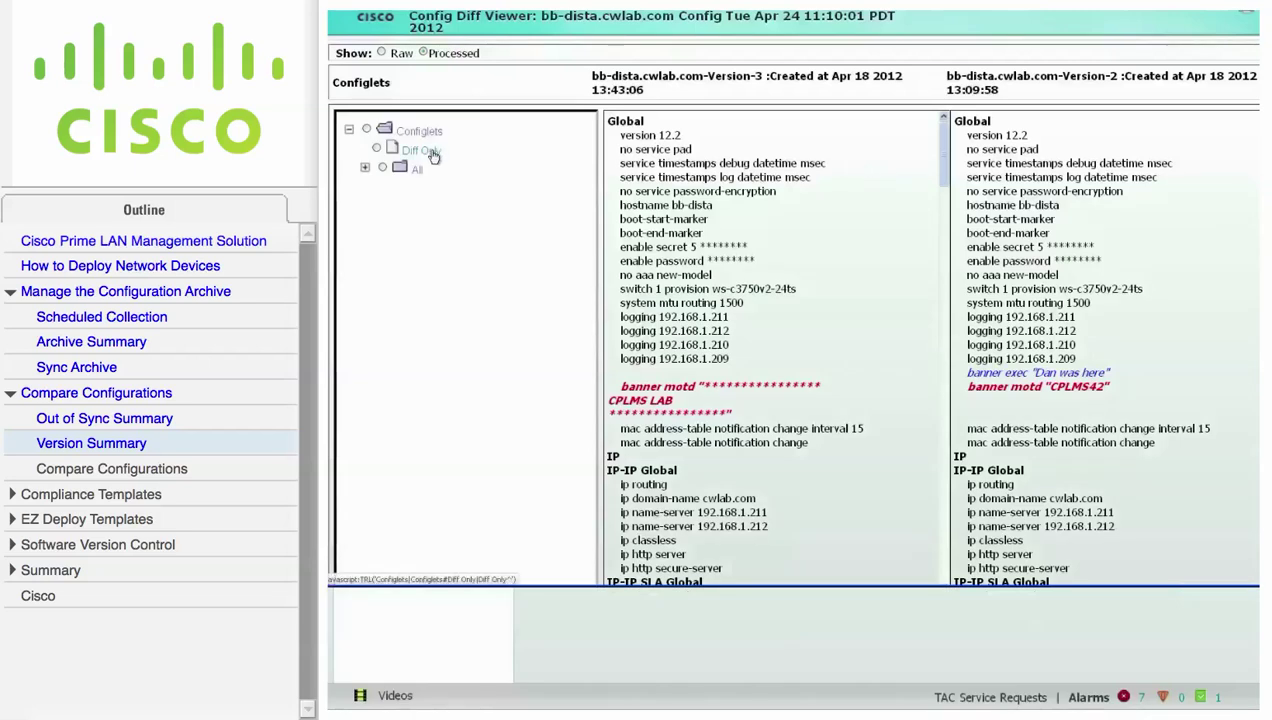
pyautogui.click(434, 157)
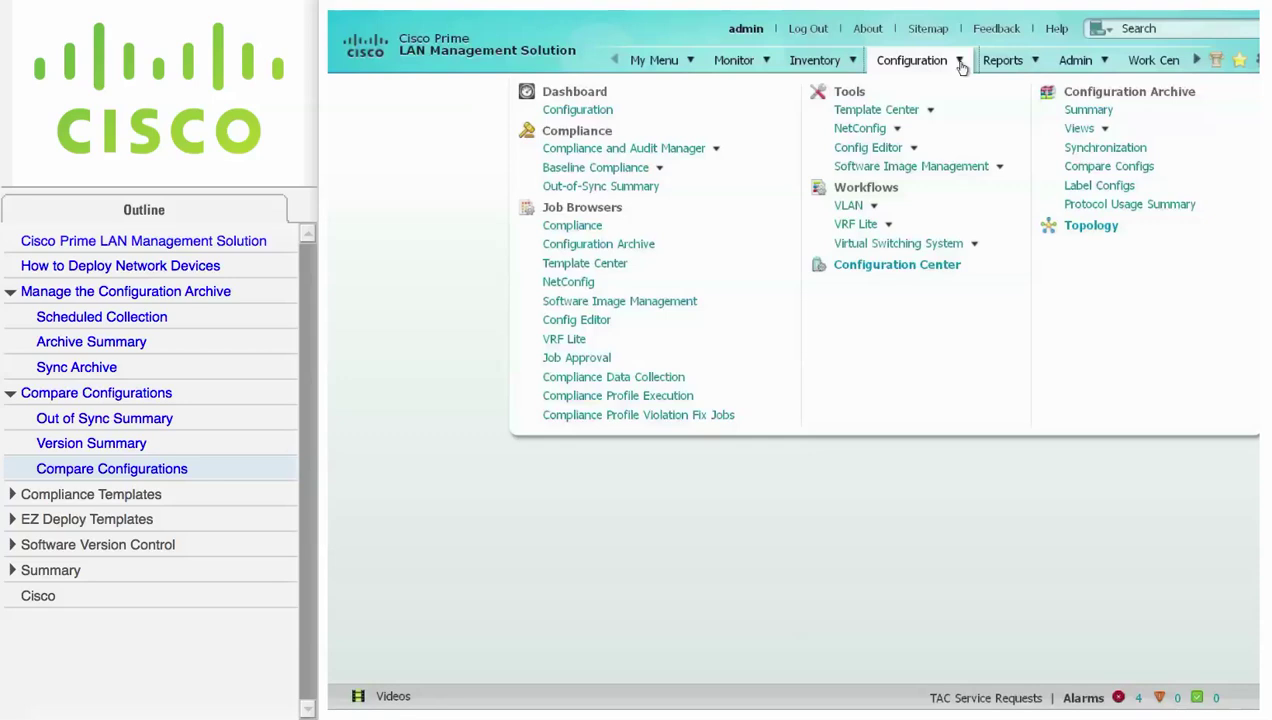
# Step: Use the Compare Configs wizard to compare bb-distb.cwlab.com's Version 4 against Version 1
pyautogui.click(1100, 167)
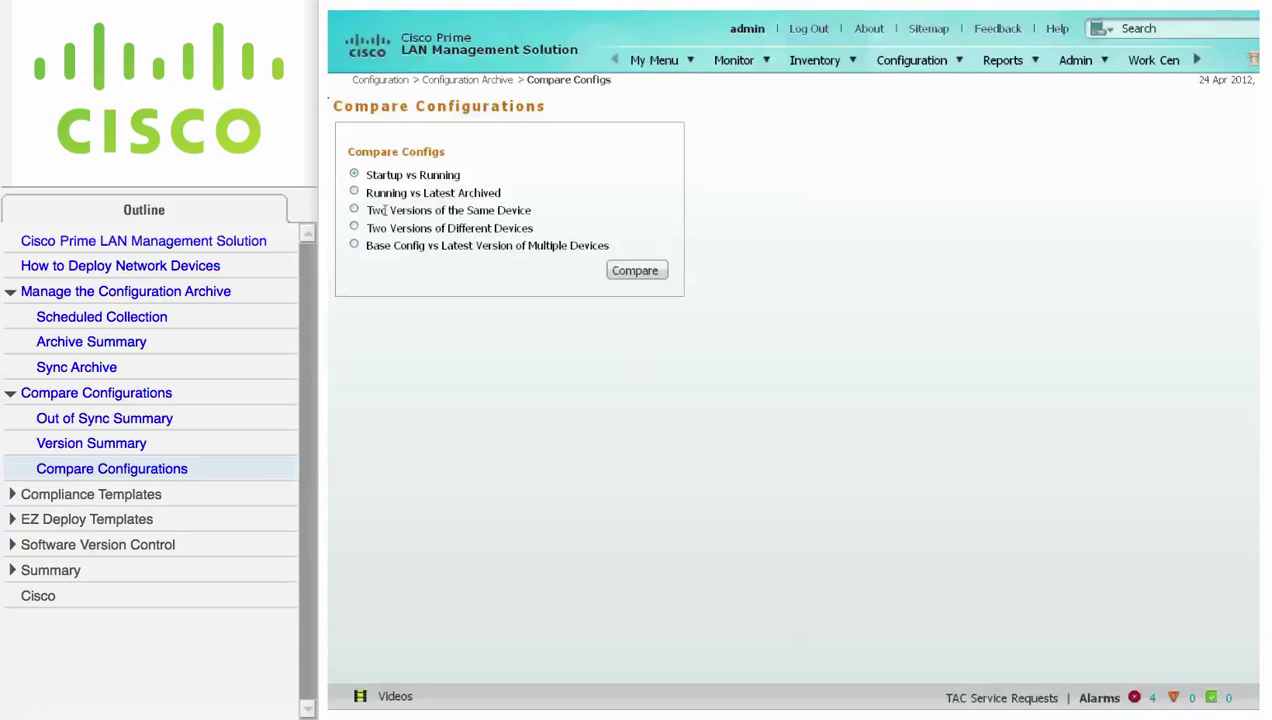
pyautogui.click(354, 212)
pyautogui.click(633, 272)
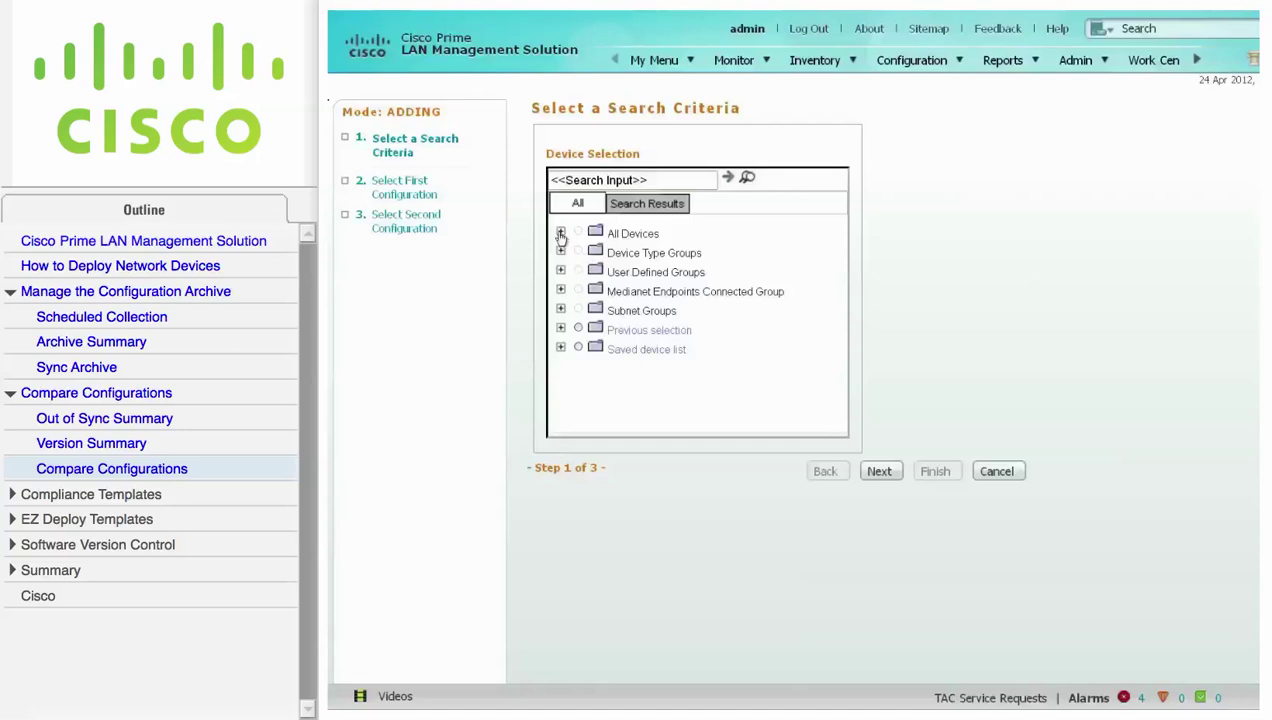
pyautogui.click(559, 232)
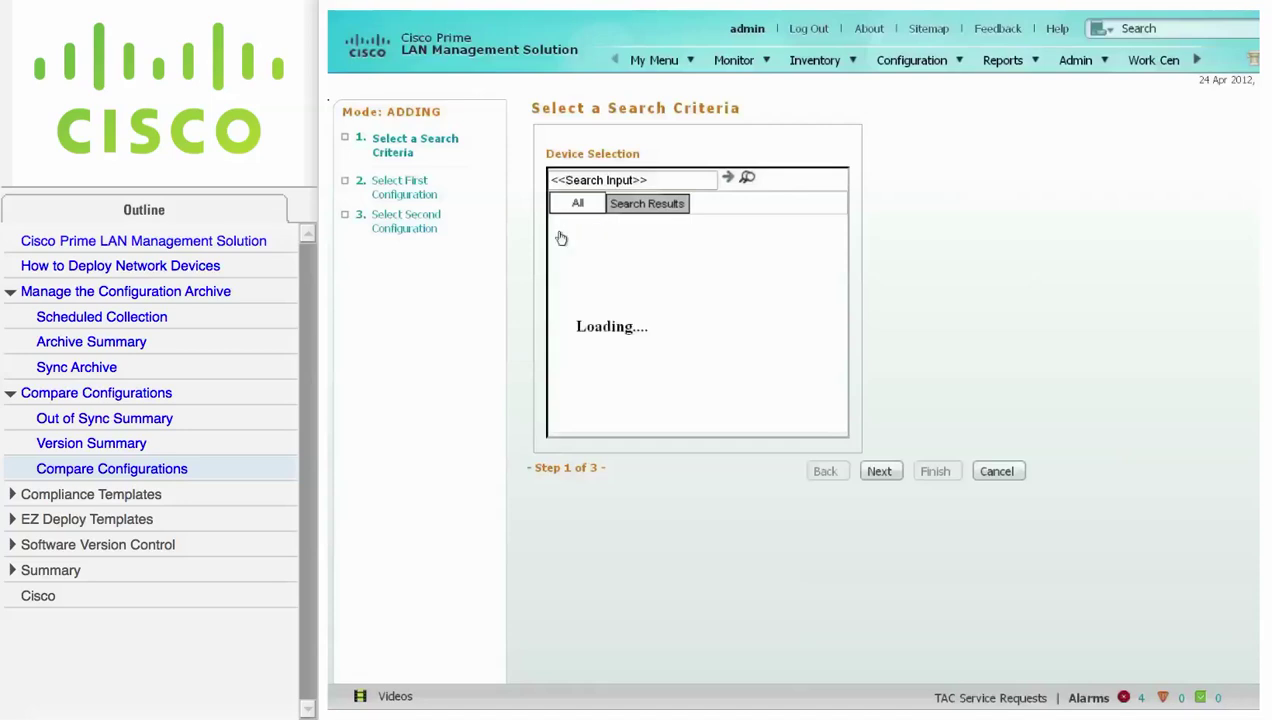
pyautogui.click(588, 329)
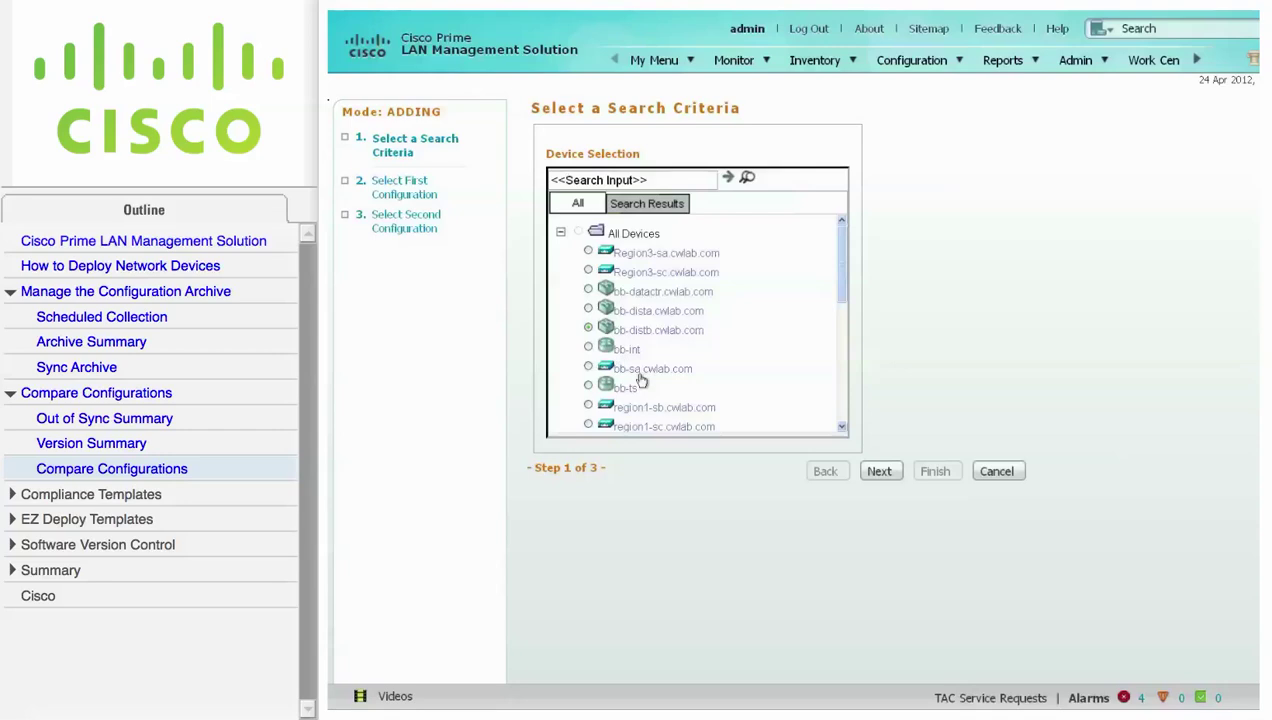
pyautogui.click(879, 472)
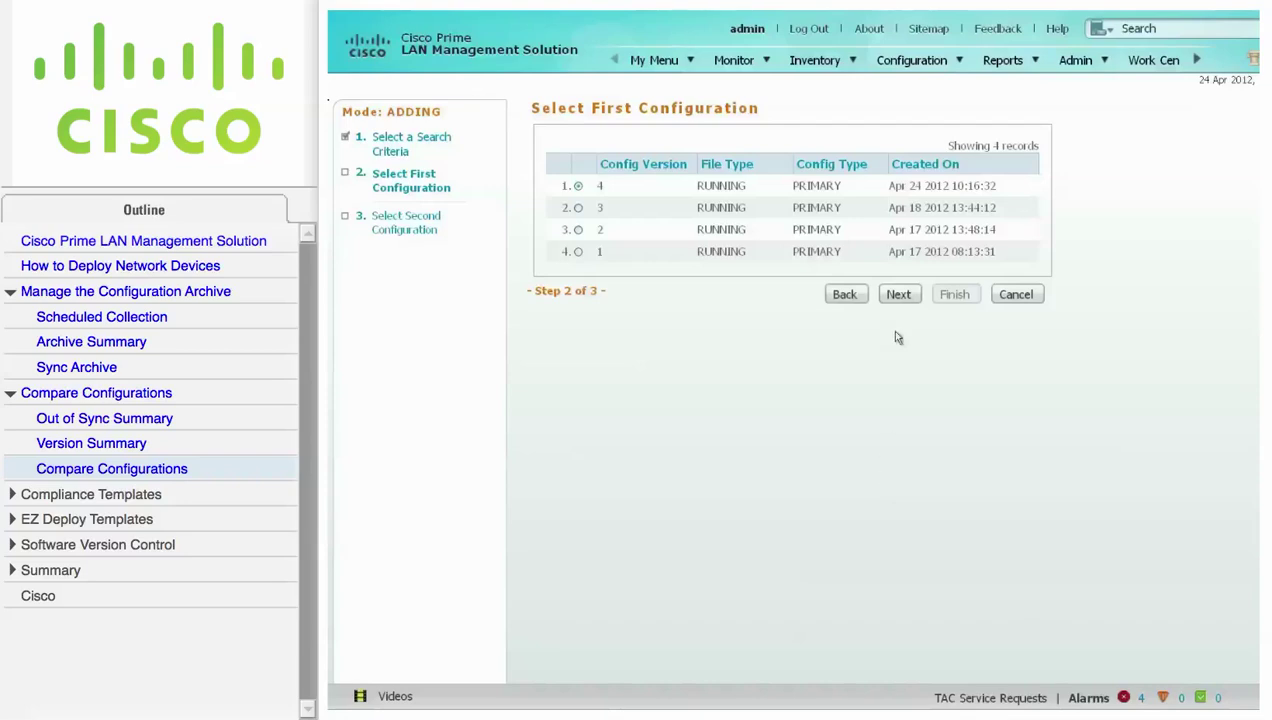
pyautogui.click(898, 294)
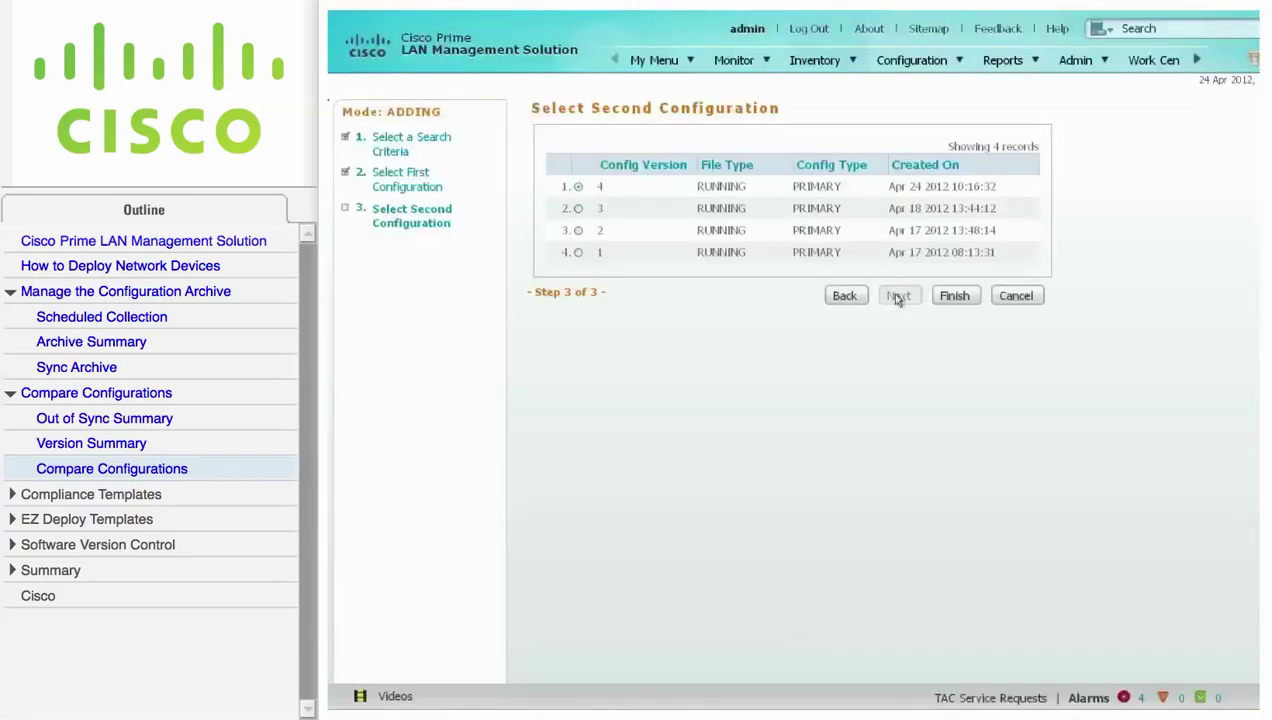
pyautogui.click(579, 253)
pyautogui.click(952, 296)
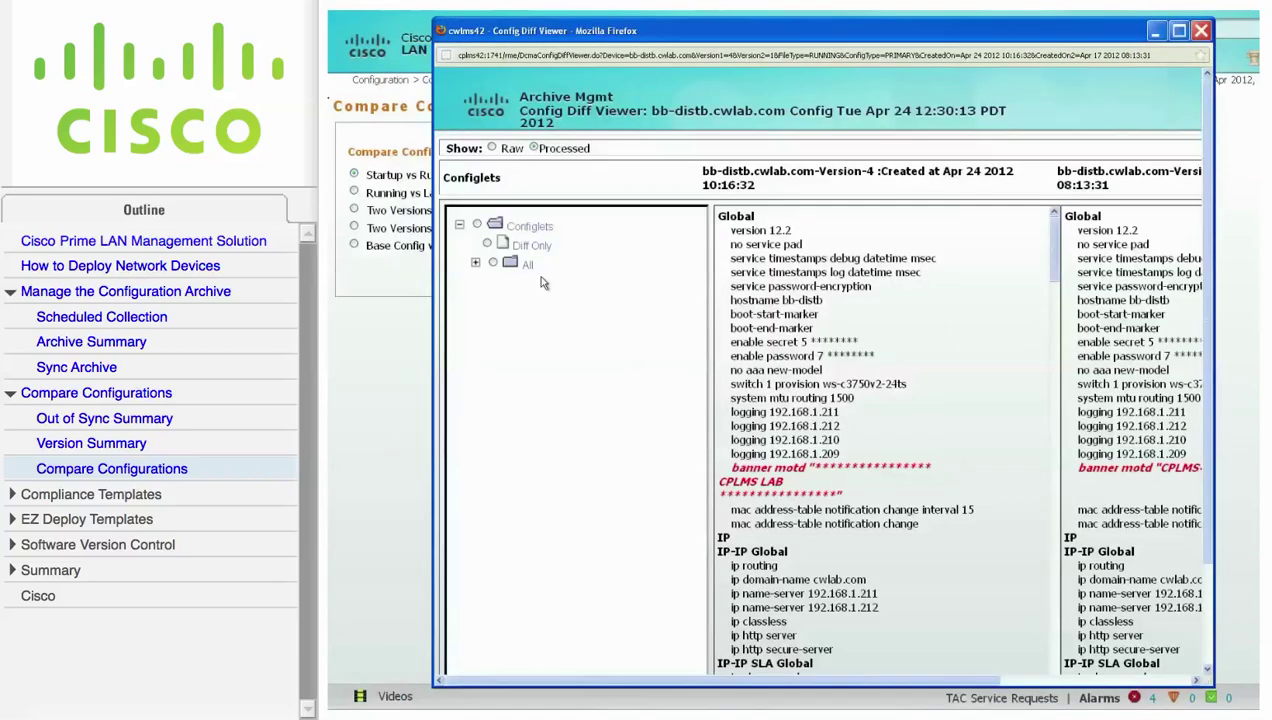
# Step: Show diff-only lines, then finish a template requiring snmp-server location Irvine and banning public/private communities
pyautogui.click(489, 245)
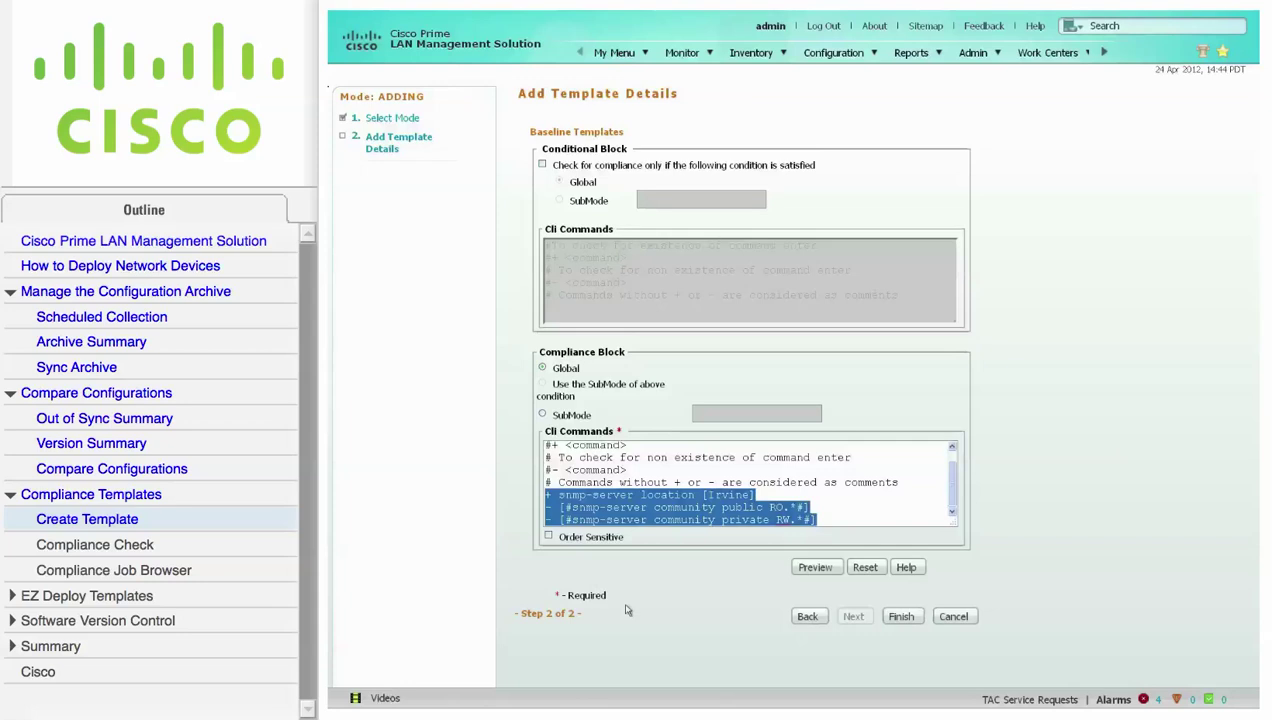
pyautogui.click(901, 617)
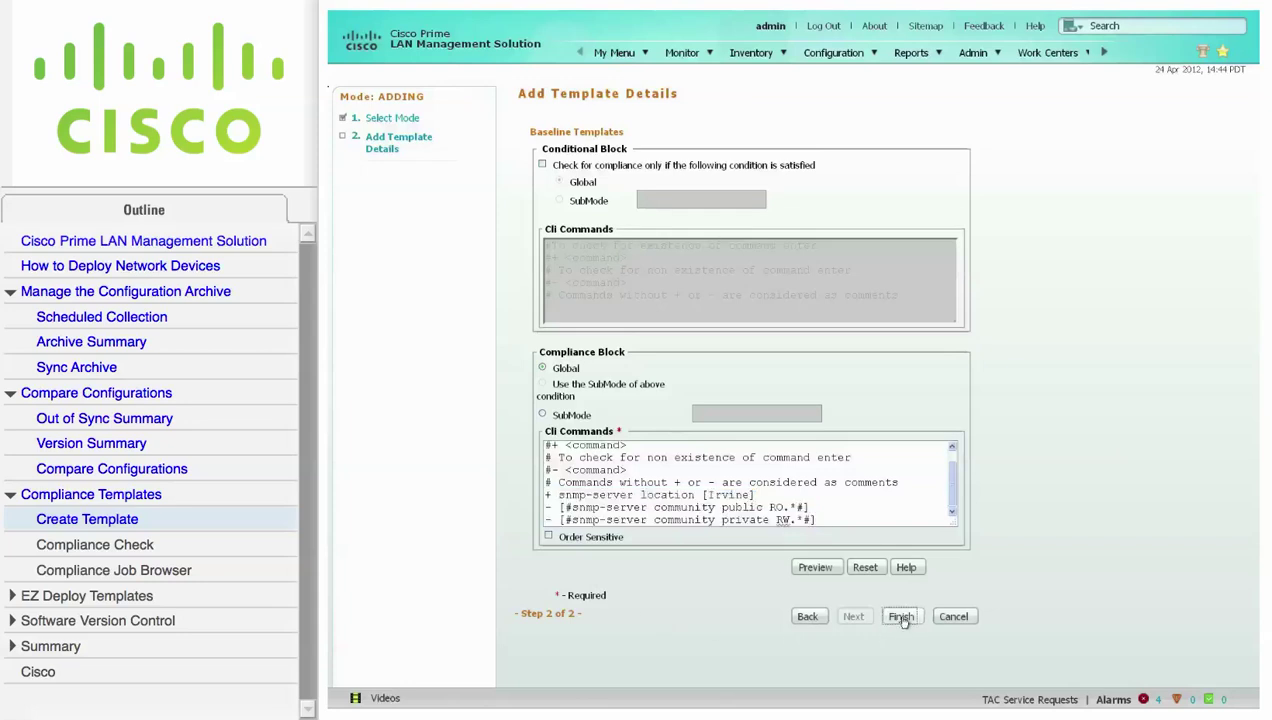
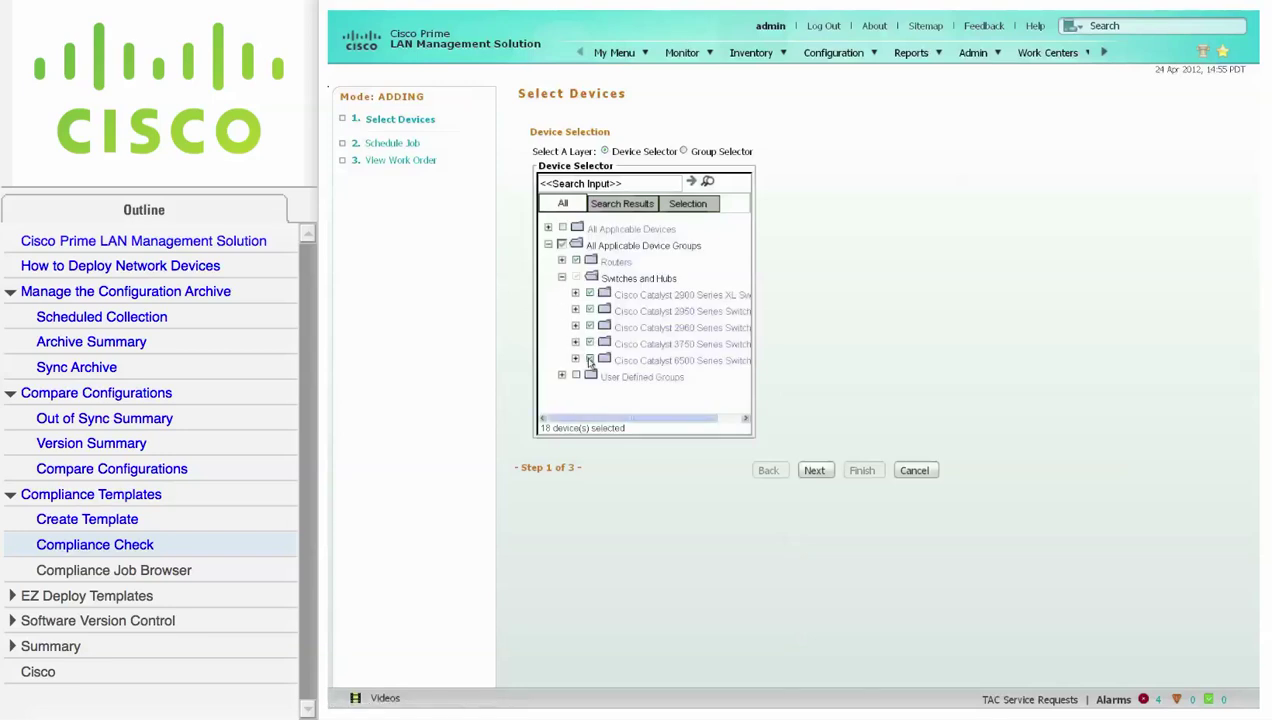
# Step: Exclude the Catalyst 6500 switches and describe the job as 'Check SNMP' with no report attachment
pyautogui.click(590, 359)
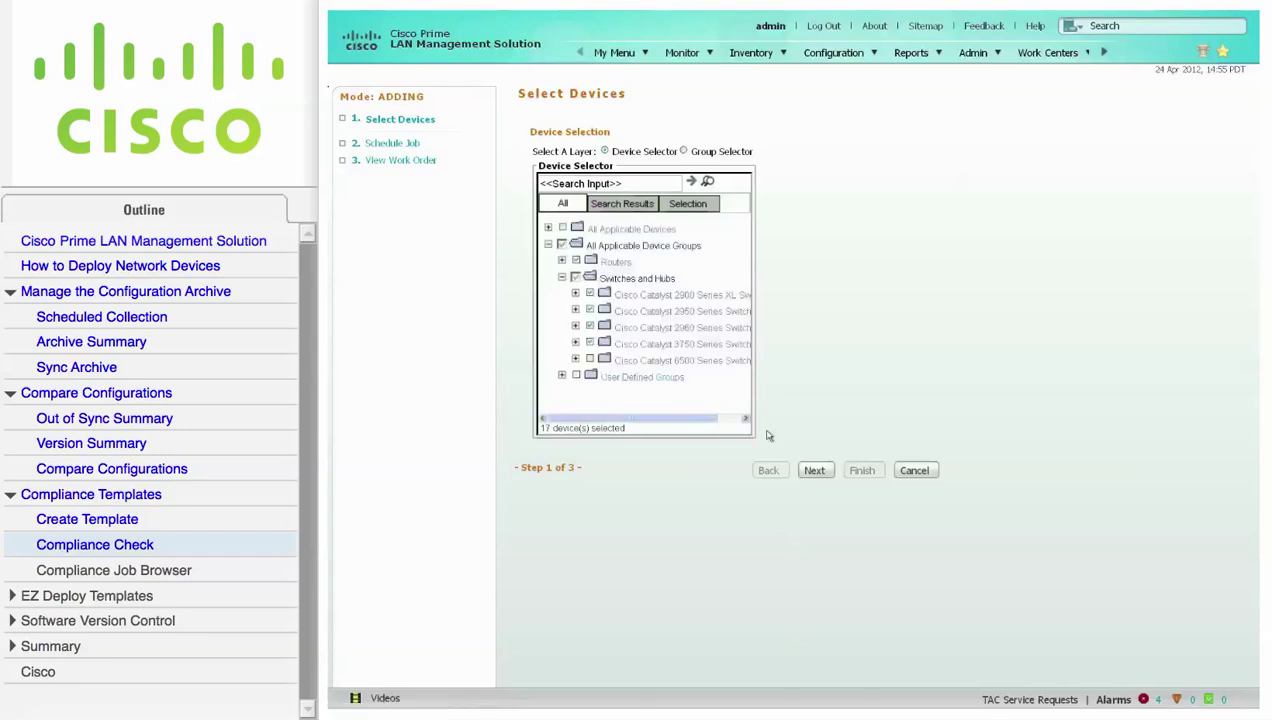
pyautogui.click(815, 470)
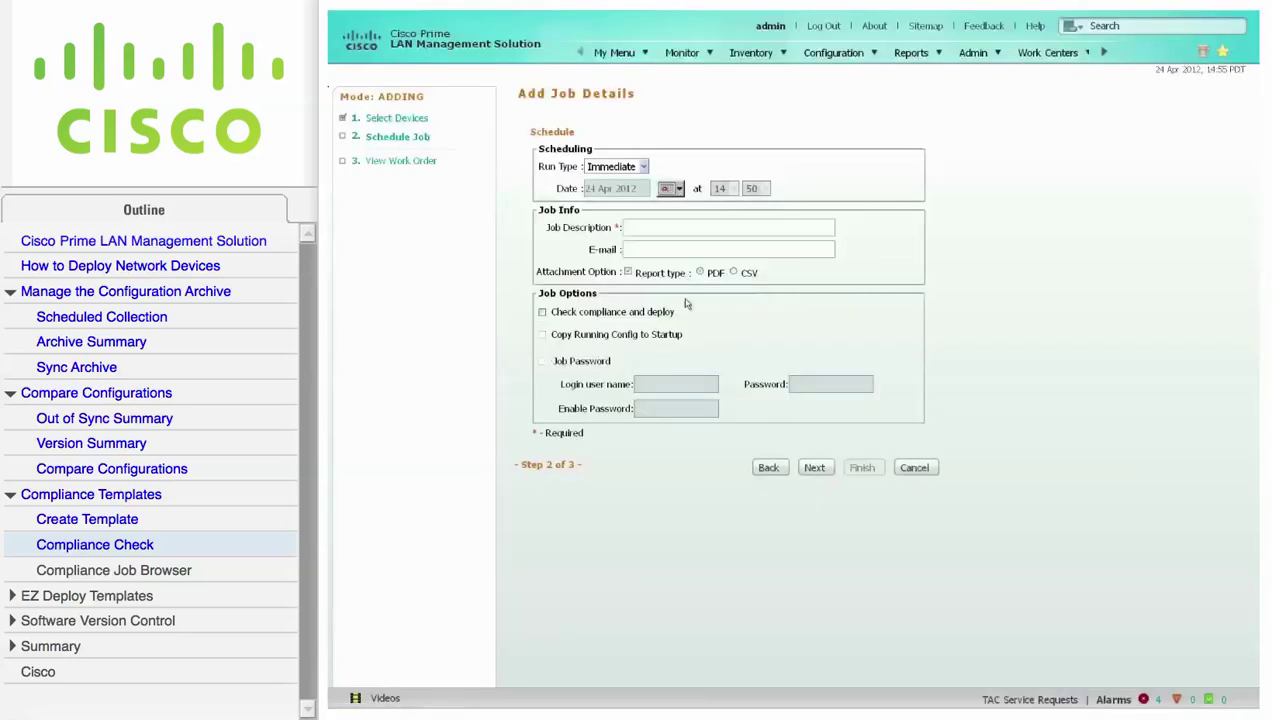
pyautogui.click(638, 228)
pyautogui.write('c')
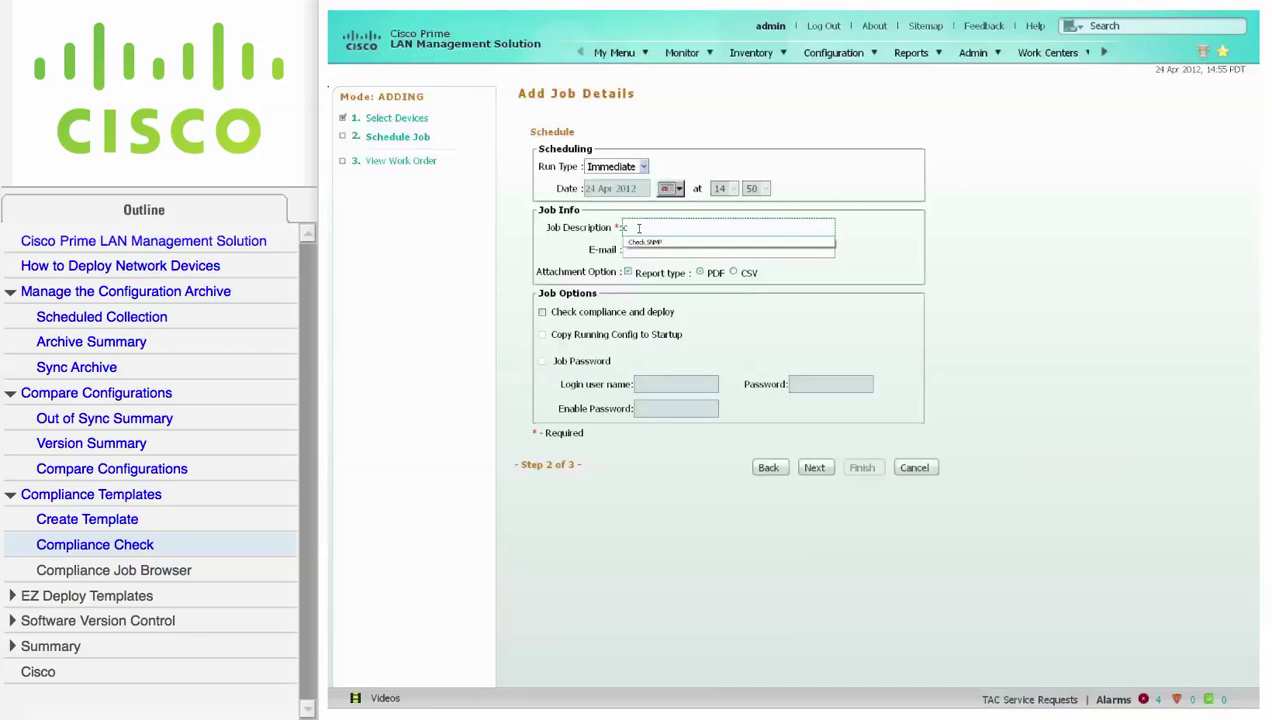
pyautogui.click(640, 242)
pyautogui.click(636, 252)
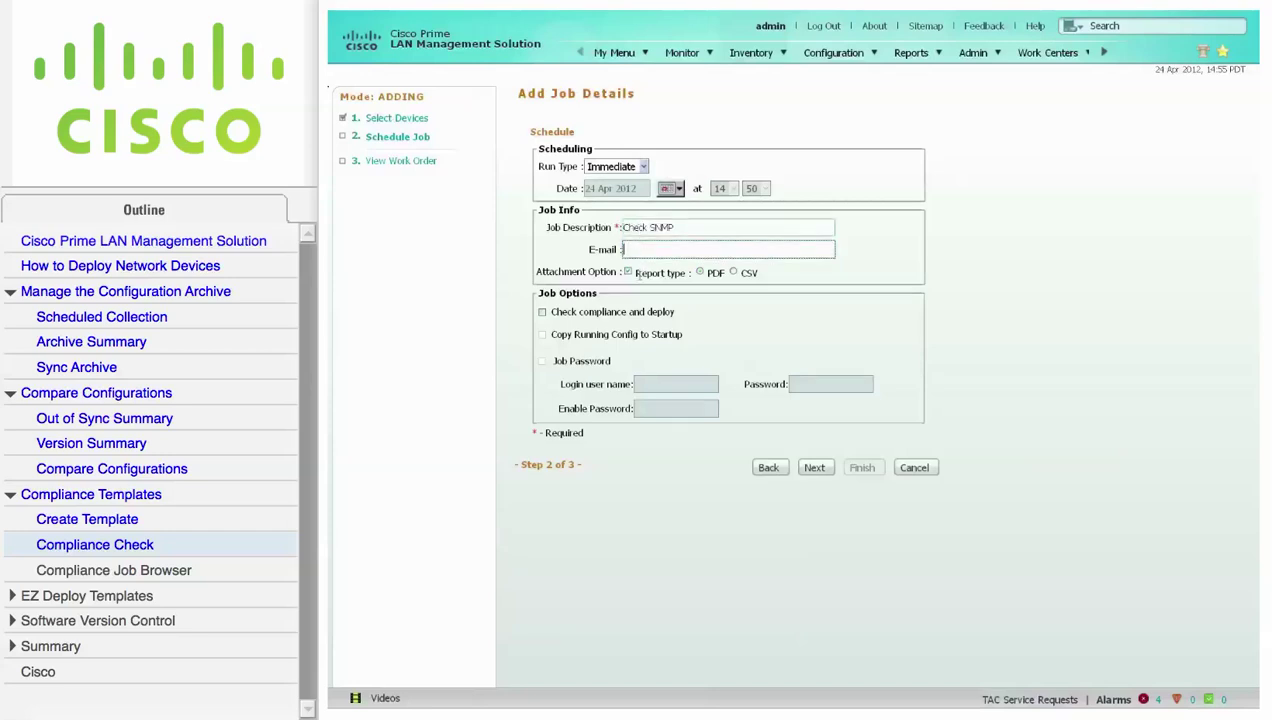
pyautogui.click(628, 272)
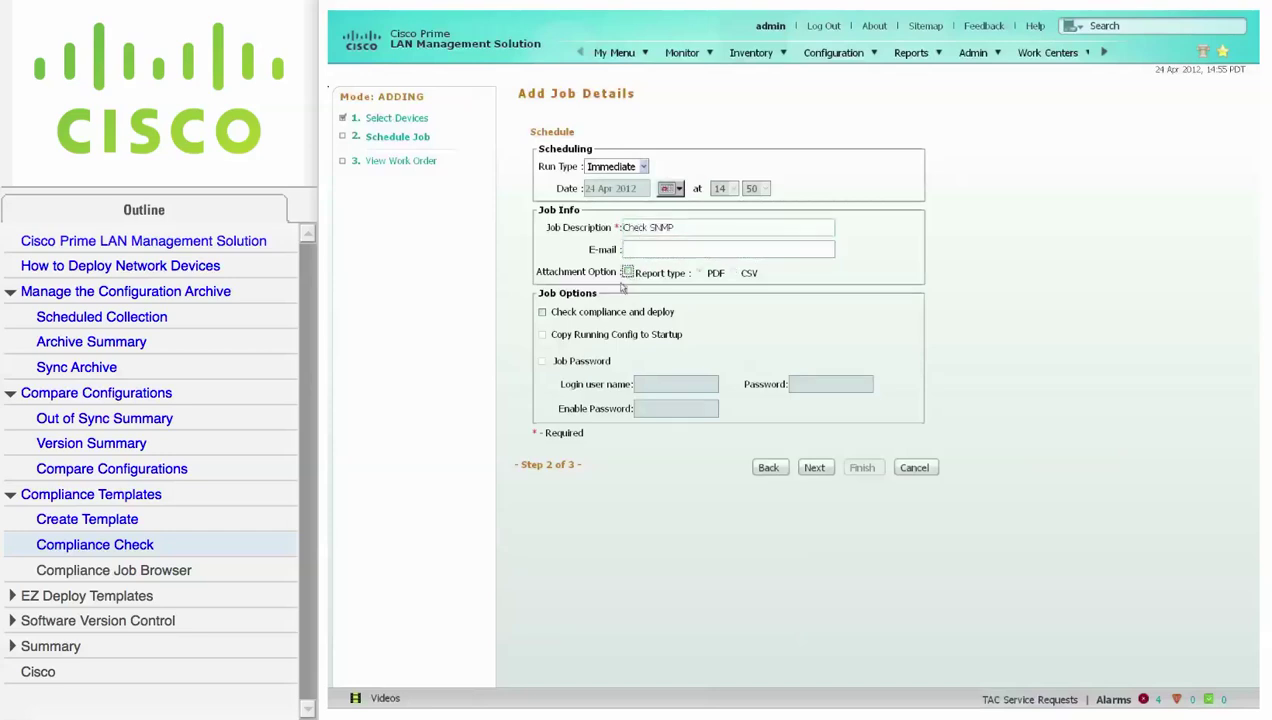
# Step: Review the work order and create the Check SNMP compliance job (Job 1128)
pyautogui.click(815, 468)
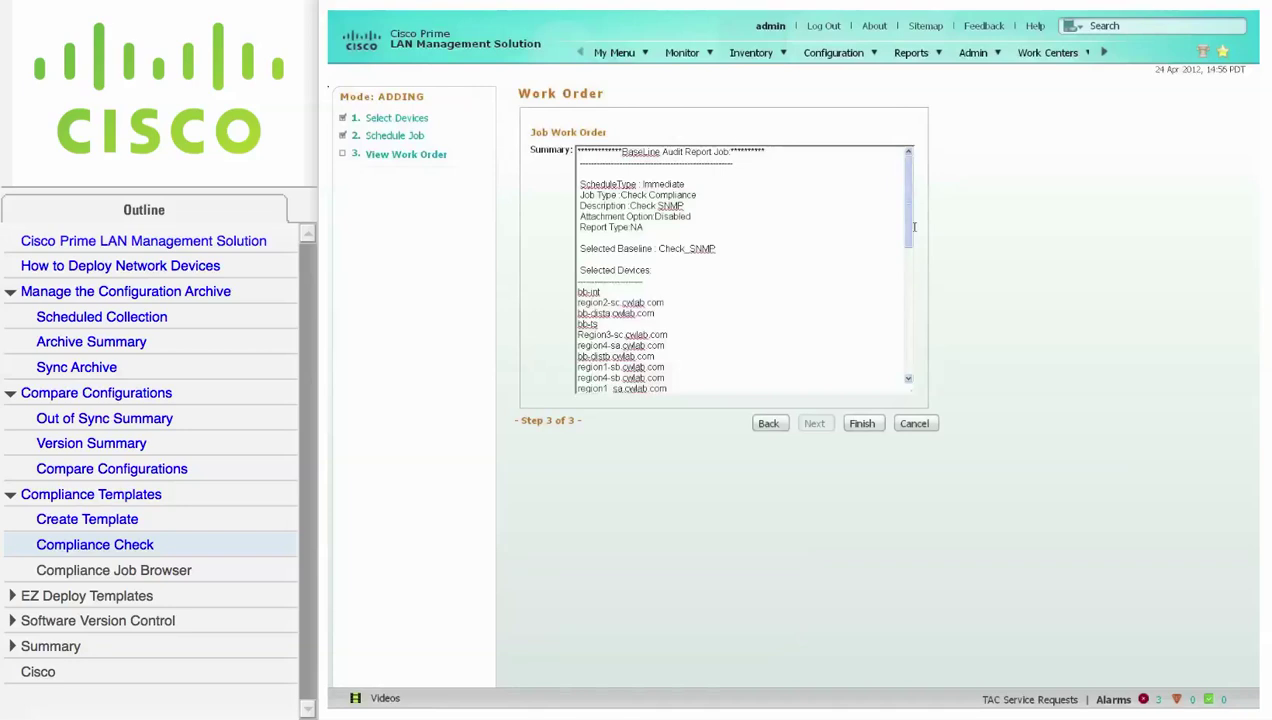
pyautogui.moveTo(911, 221); pyautogui.dragTo(913, 349)
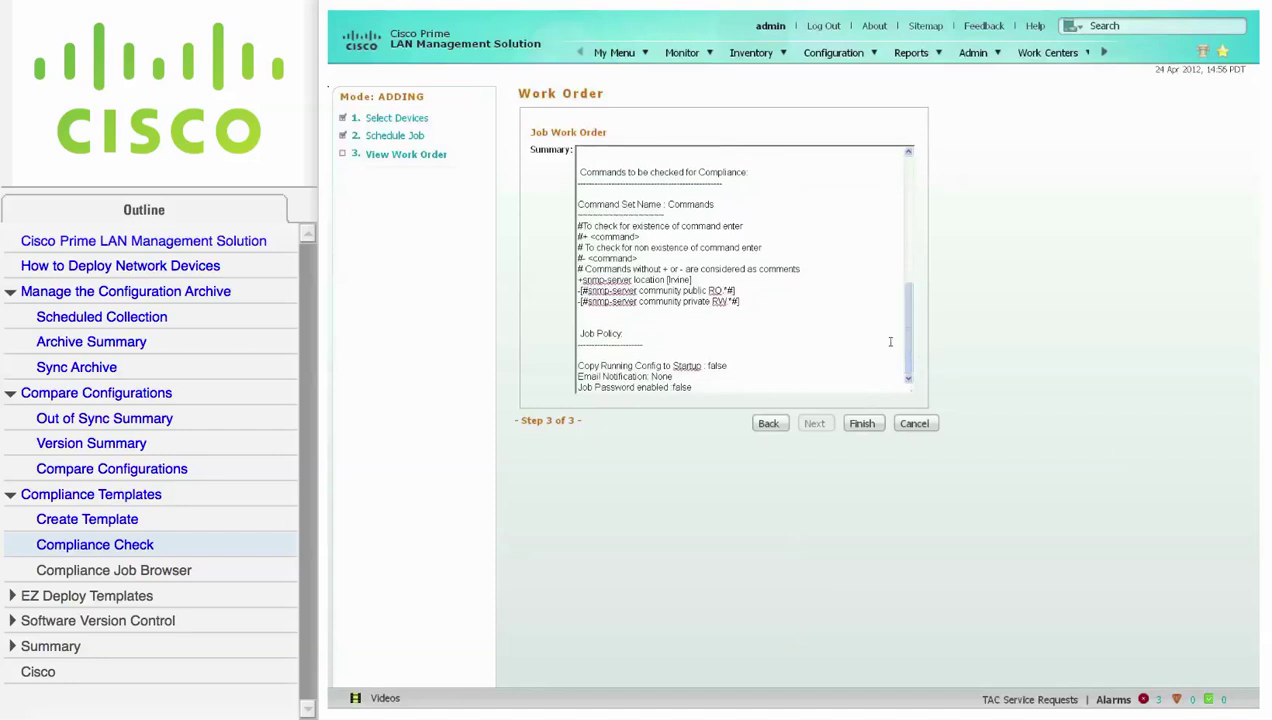
pyautogui.click(862, 424)
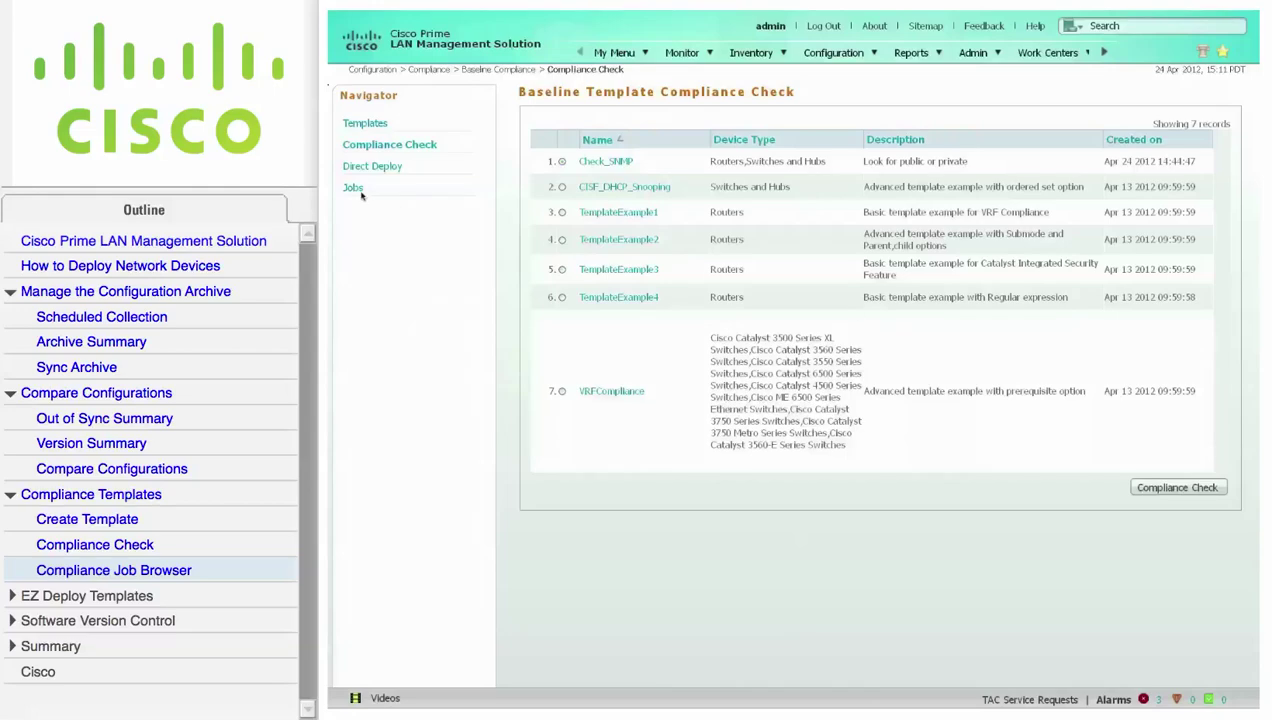
# Step: Open Job 1128's '11 out of 17 Compliant' report and view bb-distb's version 4 configuration
pyautogui.click(355, 190)
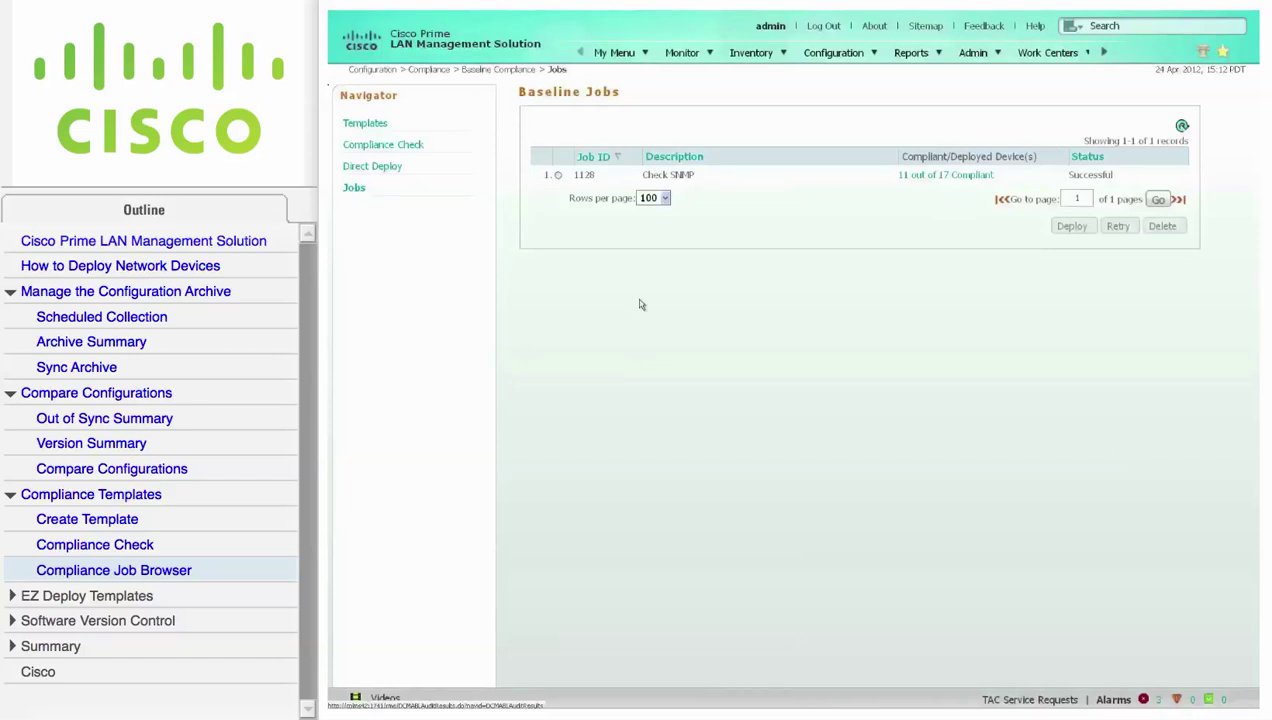
pyautogui.click(950, 176)
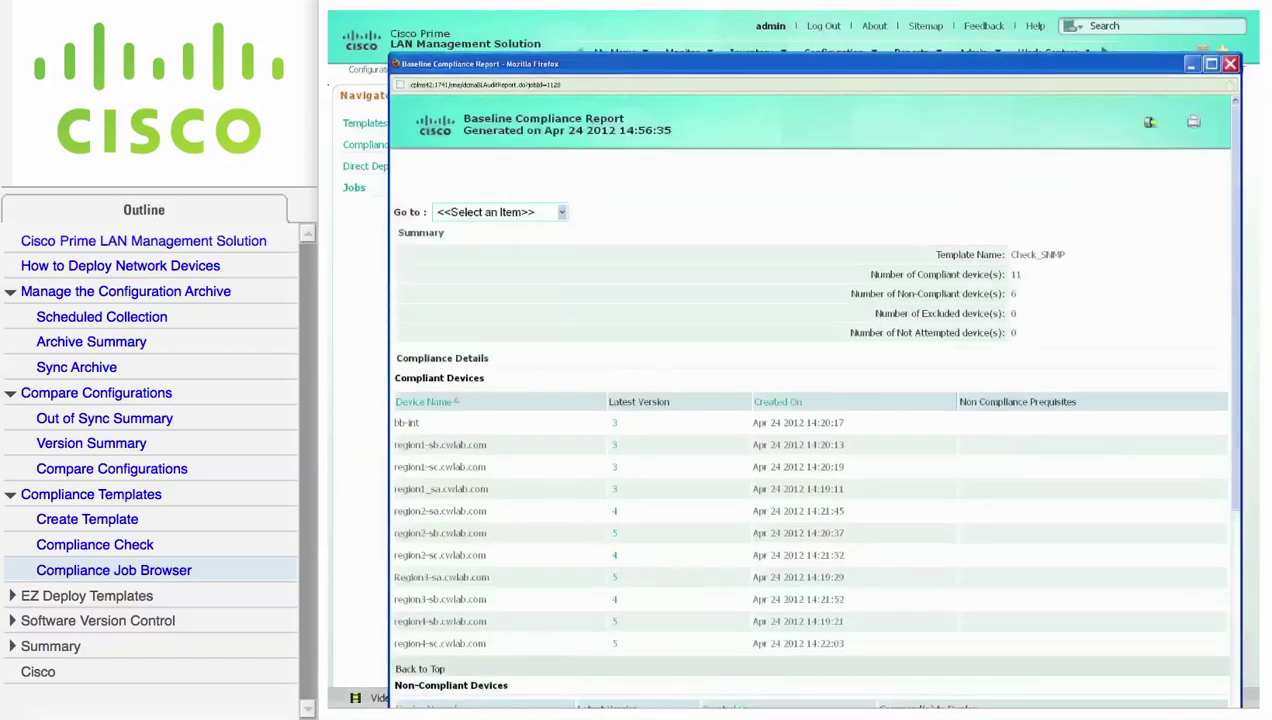
pyautogui.click(1232, 571)
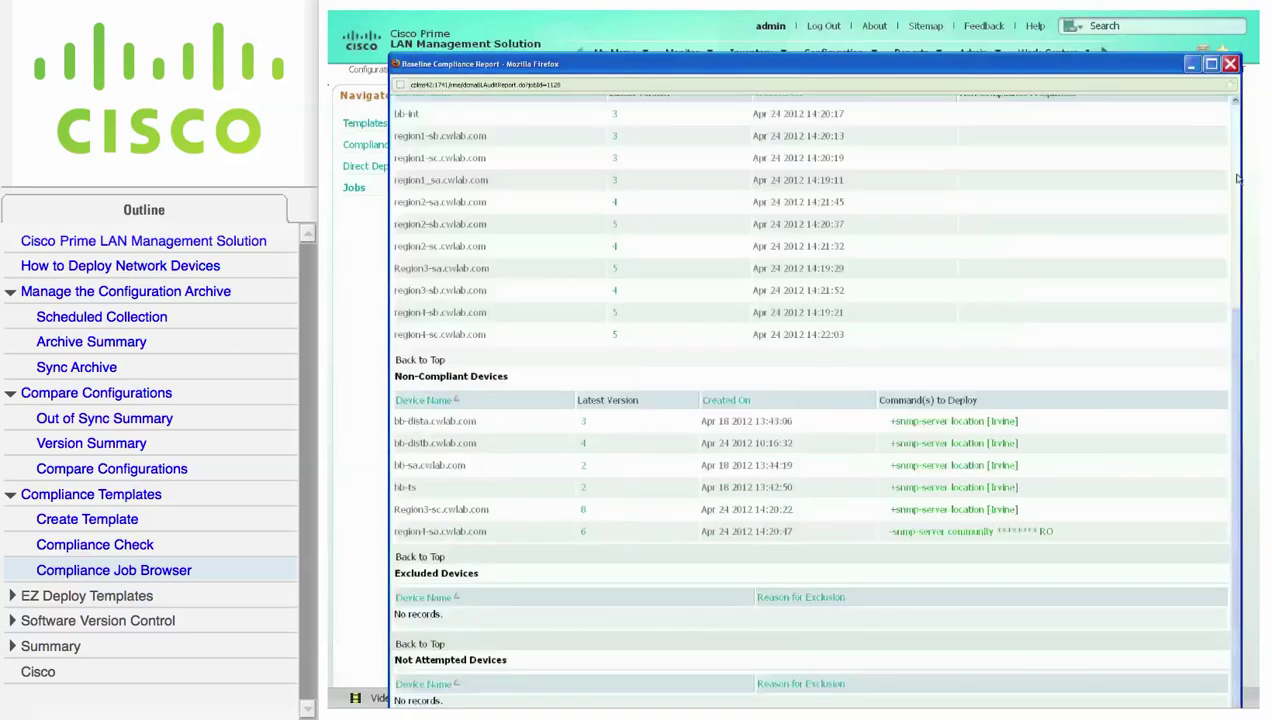
pyautogui.click(583, 444)
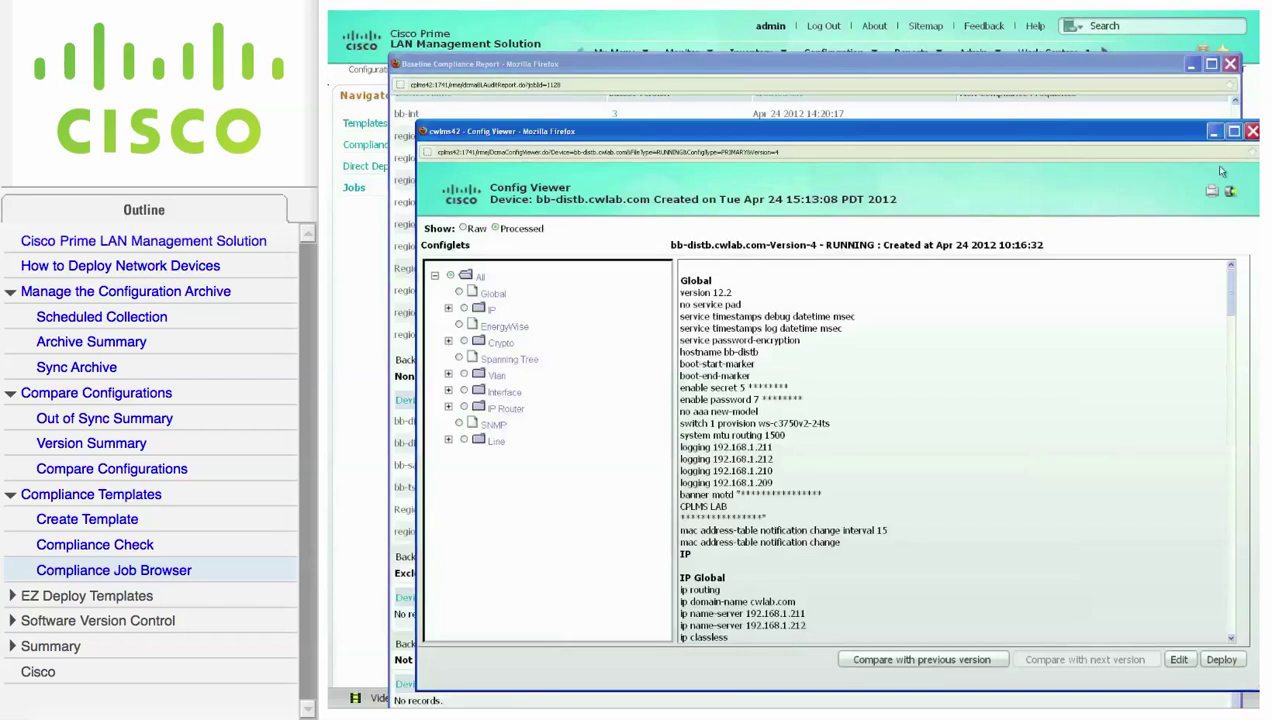
# Step: Filter bb-distb's configuration to show only the SNMP configlet
pyautogui.click(460, 425)
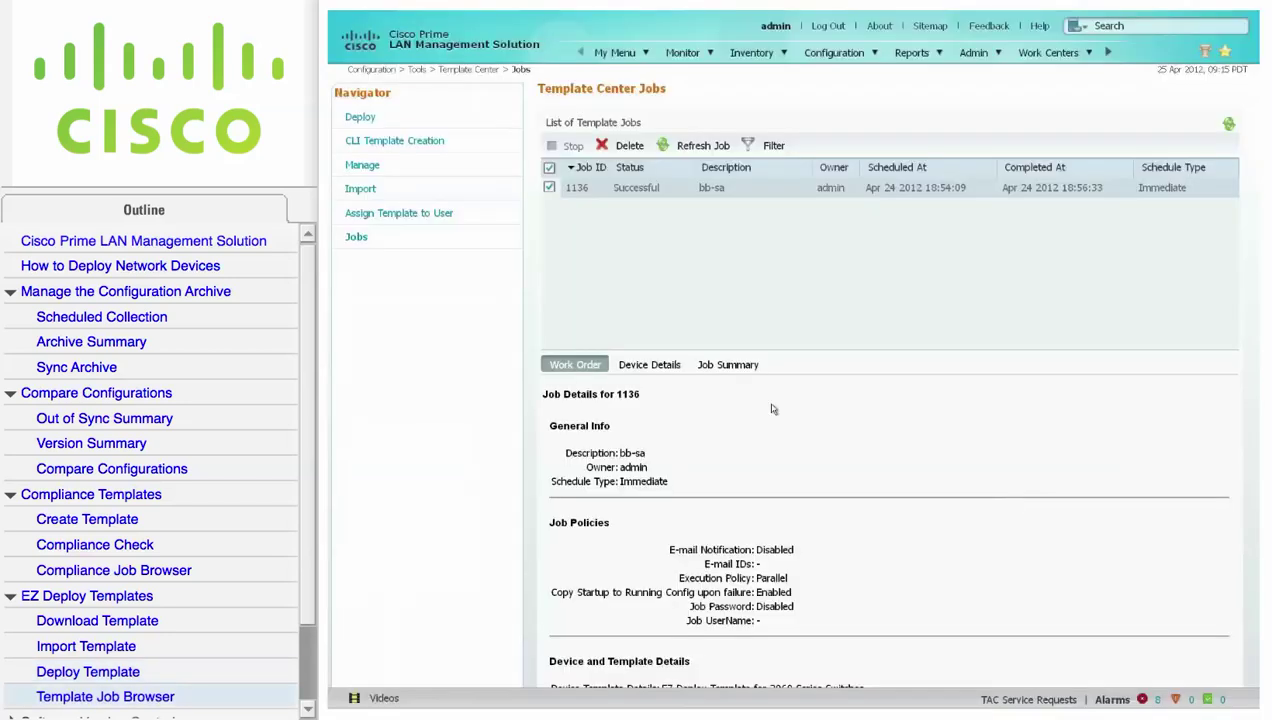
# Step: Check job 1136's Device Details and Job Summary, confirming bb-sa.cwlab.com deployed successfully
pyautogui.click(661, 368)
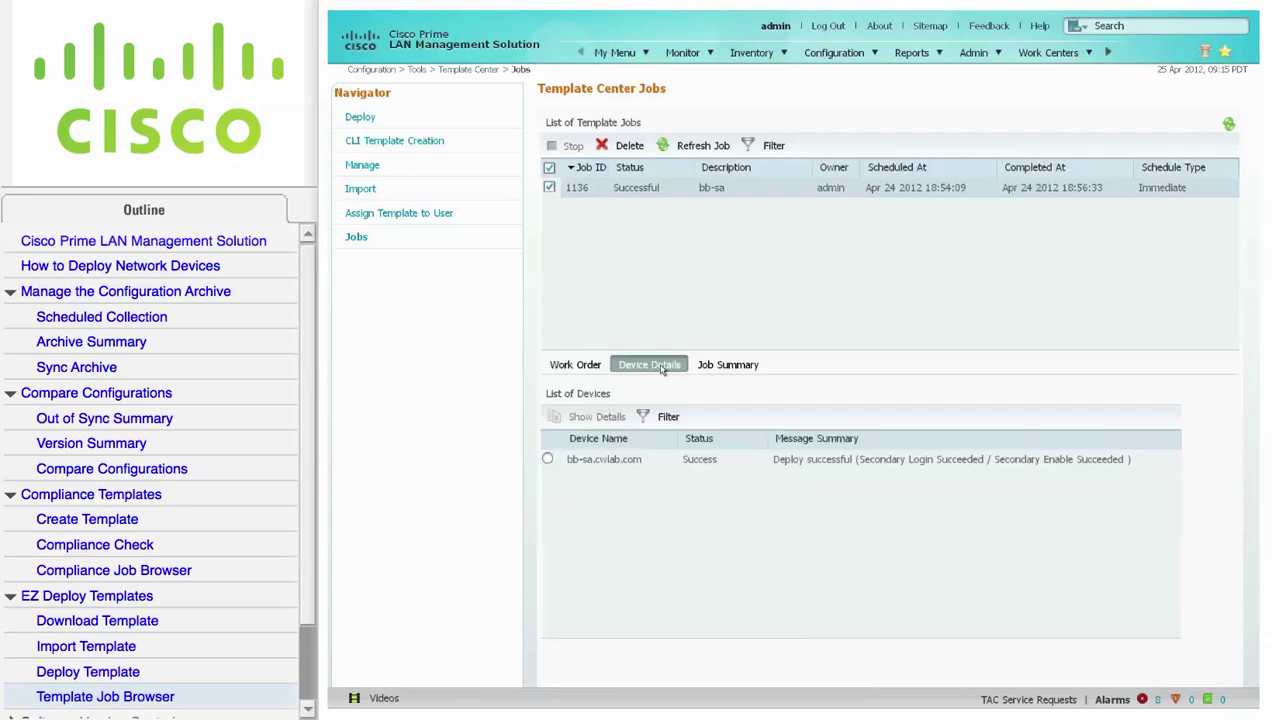
pyautogui.click(748, 372)
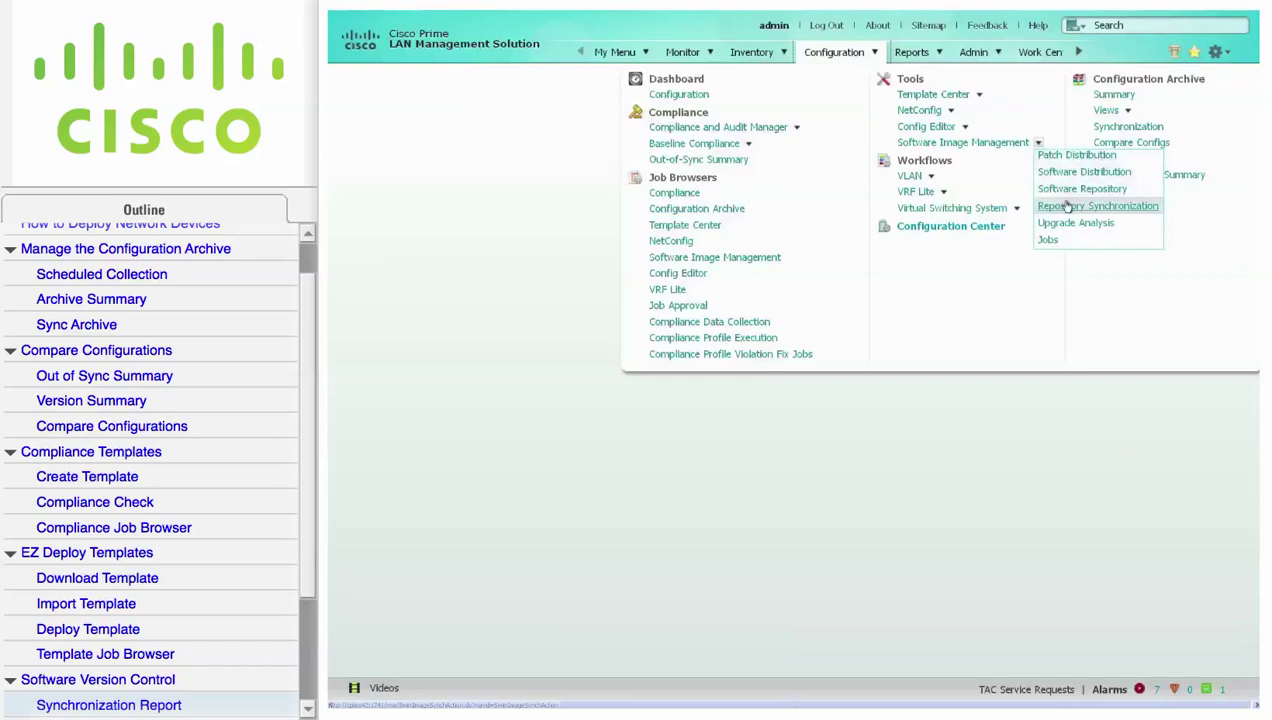
# Step: View the repository synchronization report, then begin adding images in the Software Repository
pyautogui.click(1098, 208)
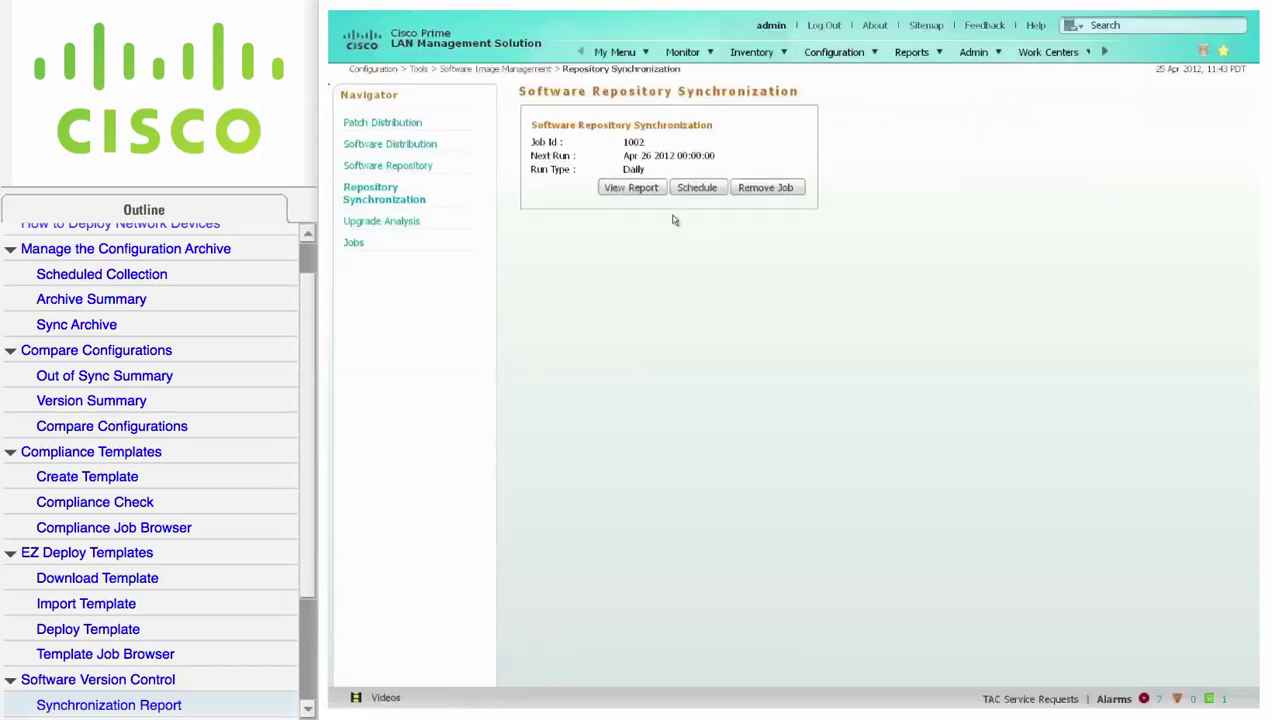
pyautogui.click(655, 193)
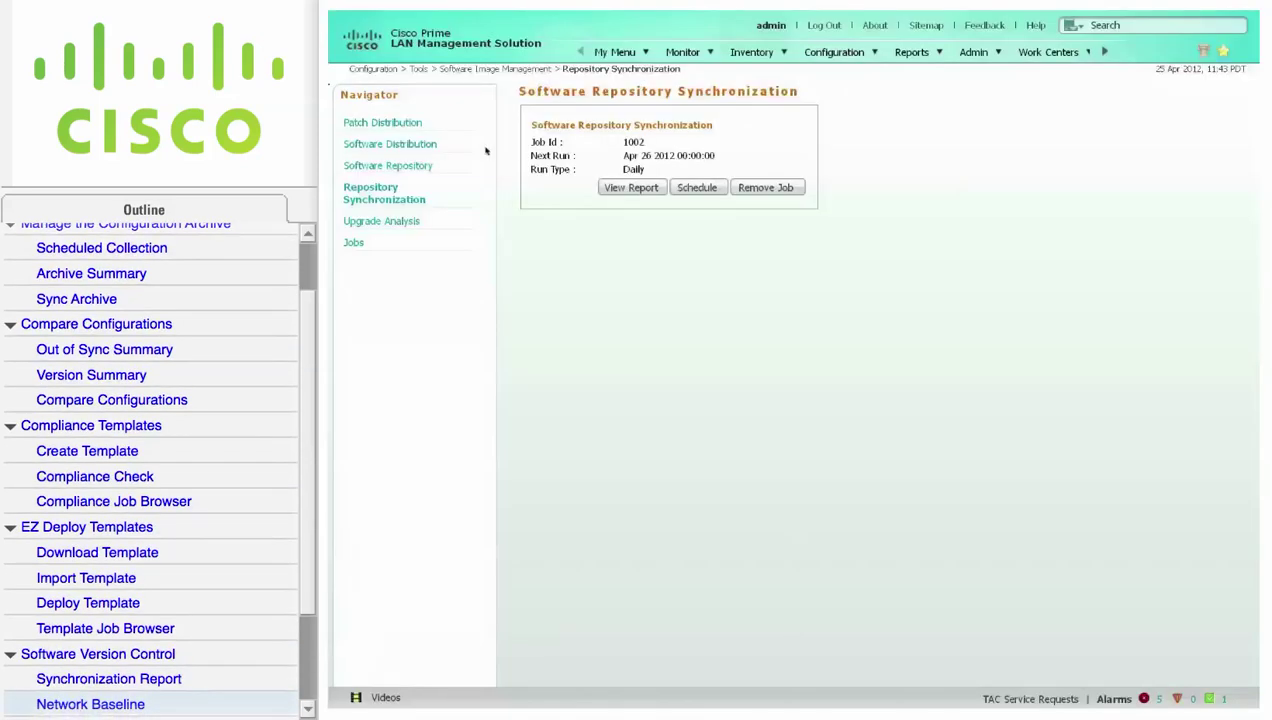
pyautogui.click(415, 168)
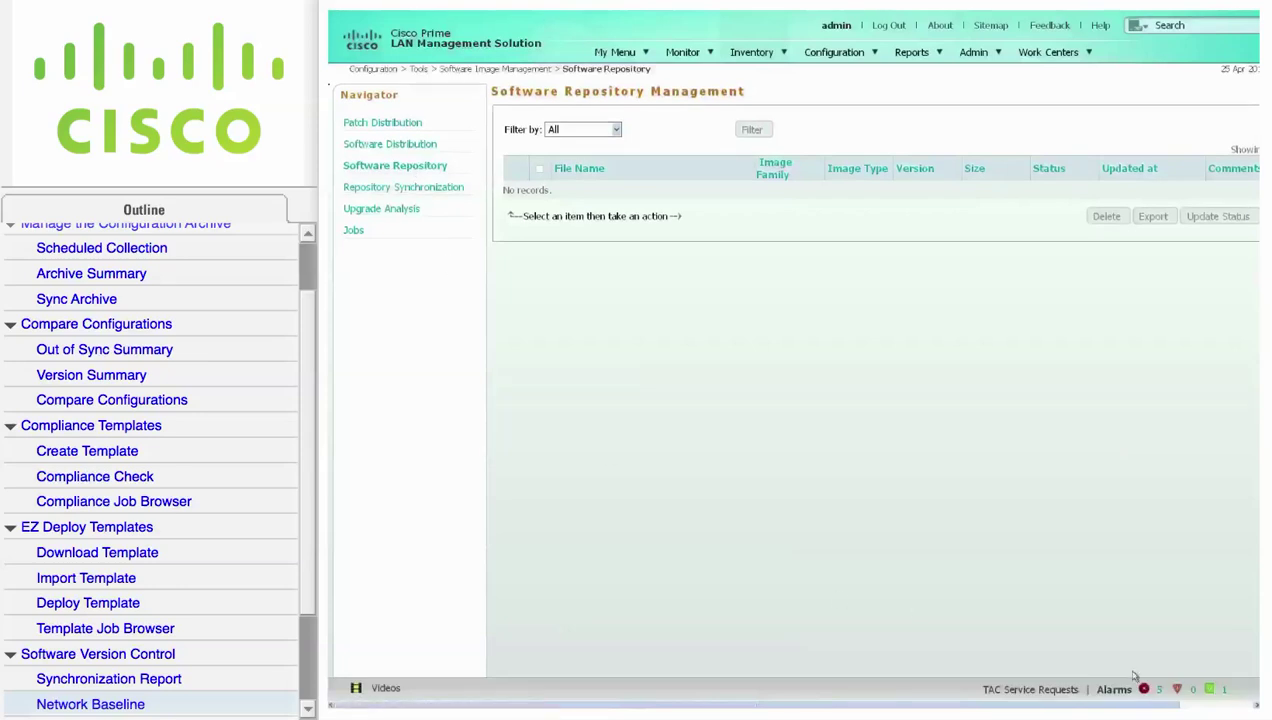
pyautogui.click(1255, 705)
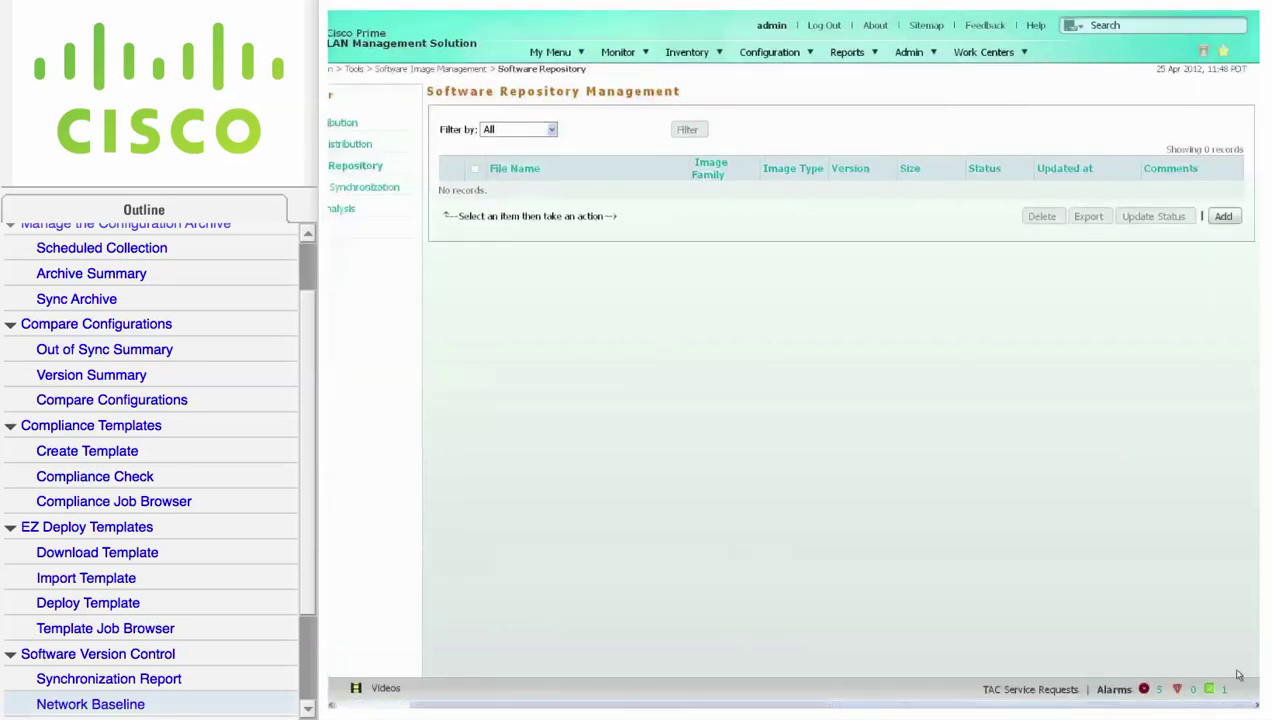
pyautogui.click(1223, 217)
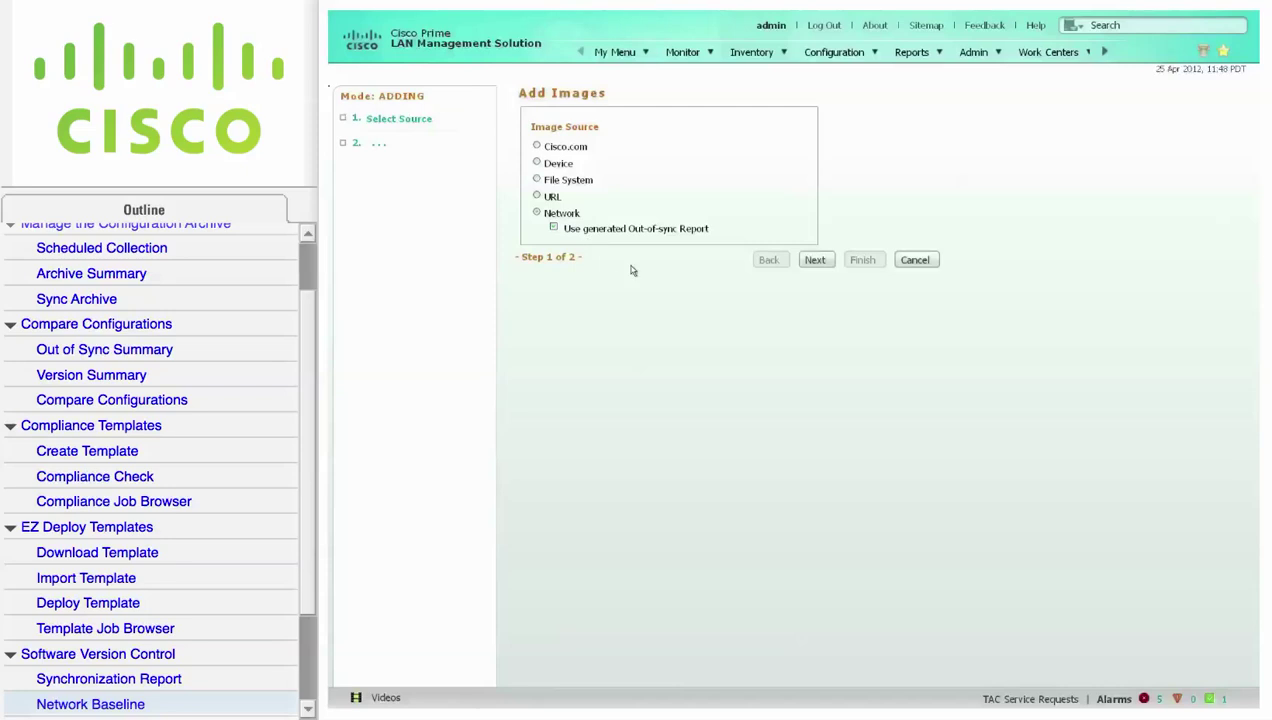
# Step: Choose the images, keeping region3-sb.cwlab.com|flash as the source for row 8
pyautogui.click(816, 260)
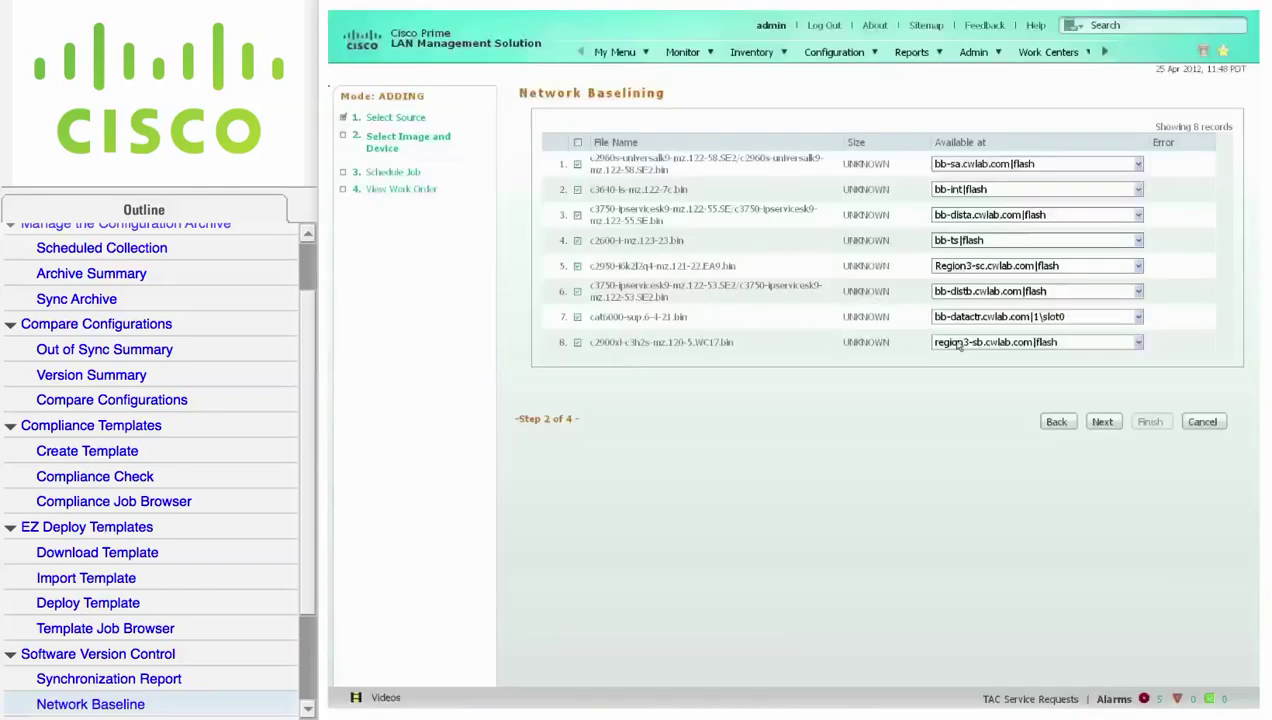
pyautogui.click(1139, 343)
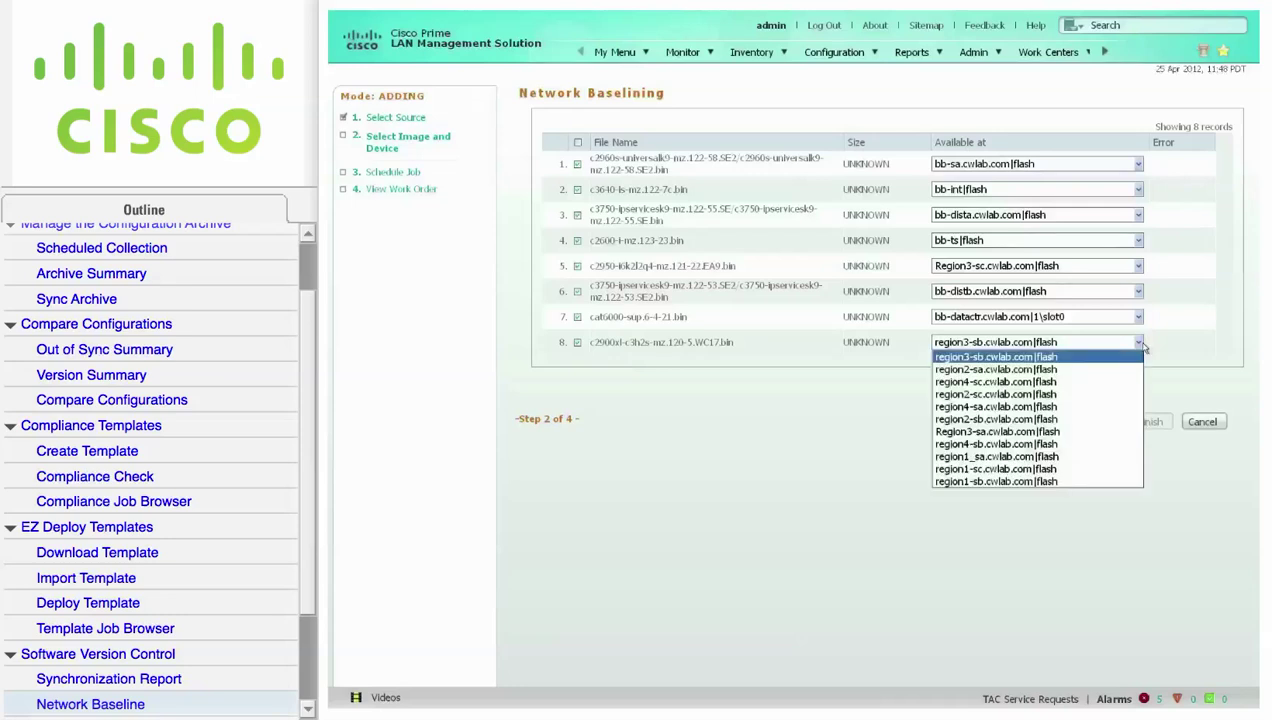
pyautogui.click(1142, 345)
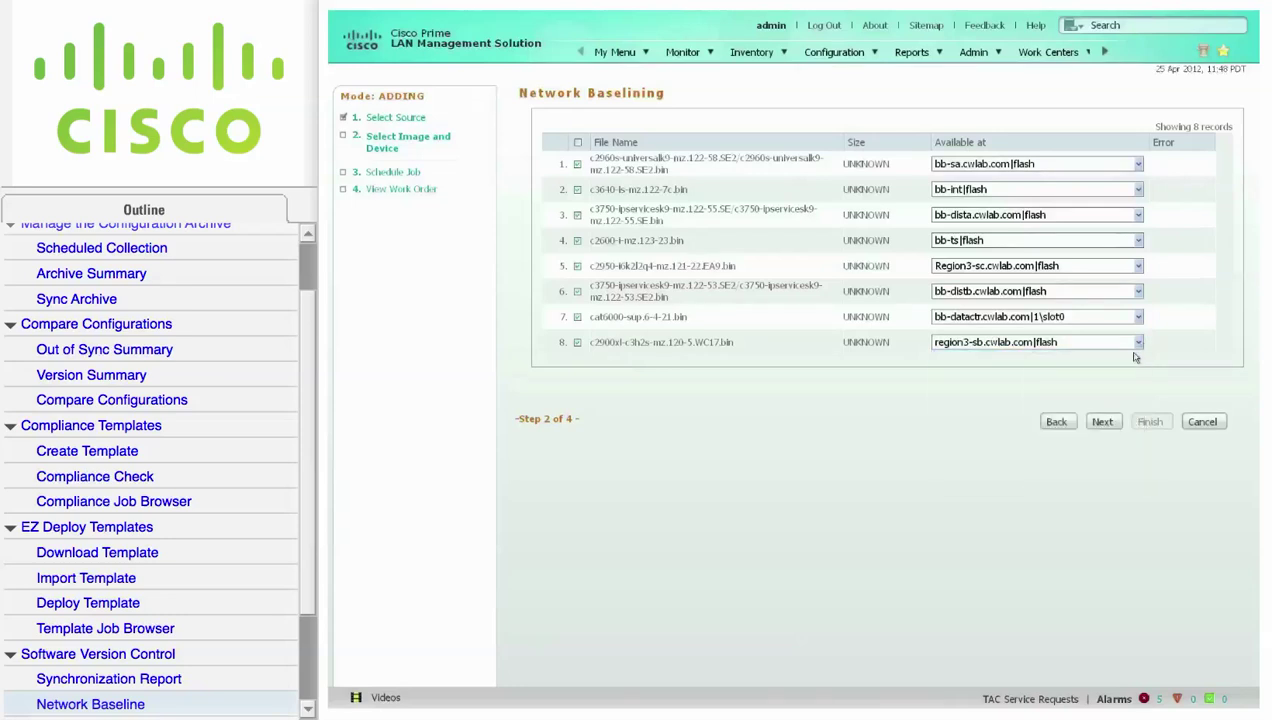
pyautogui.click(1103, 422)
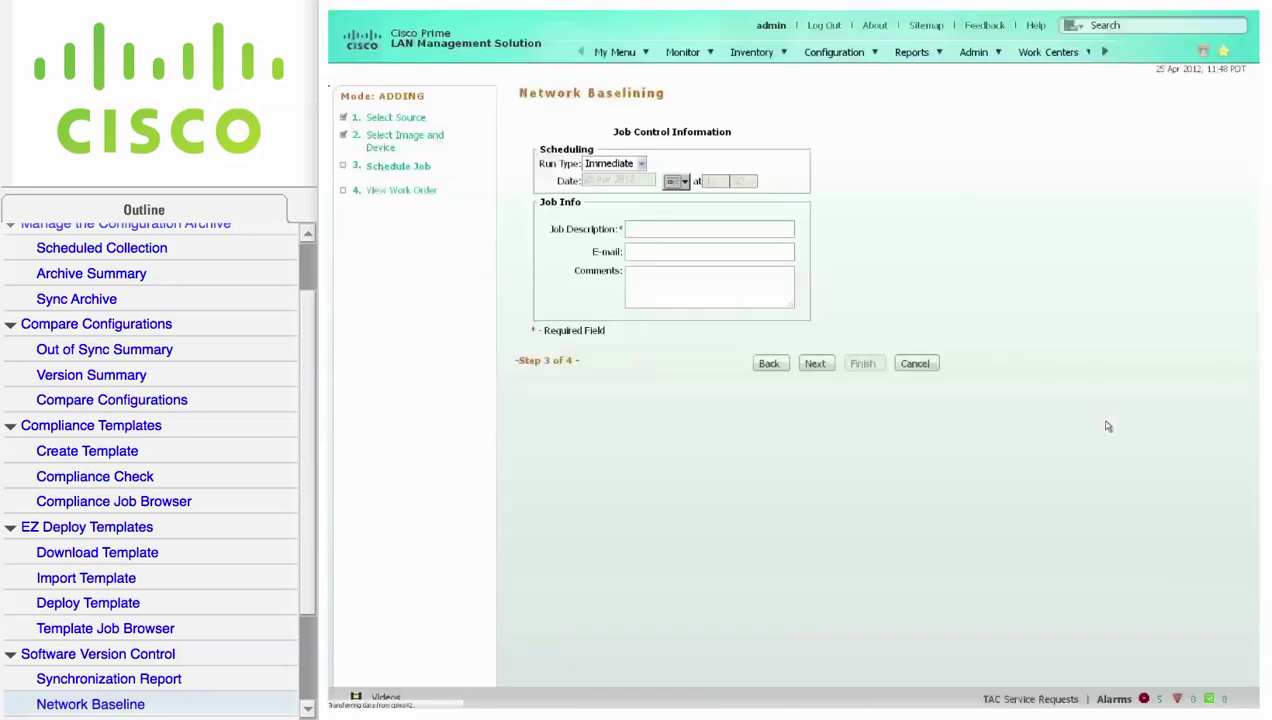
# Step: Describe the import job as 'baseline', review the work order and create Job 1147
pyautogui.click(674, 230)
pyautogui.write('baseline')
pyautogui.click(815, 364)
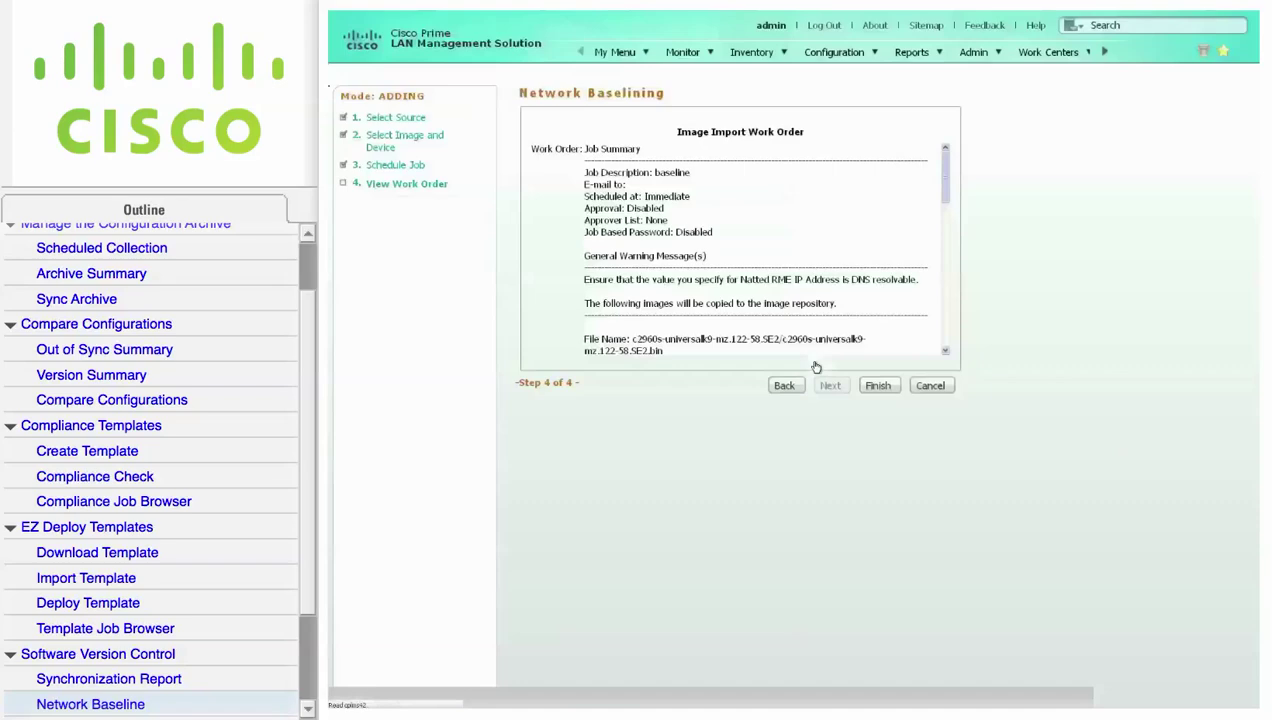
pyautogui.scroll(-10, 945, 336)
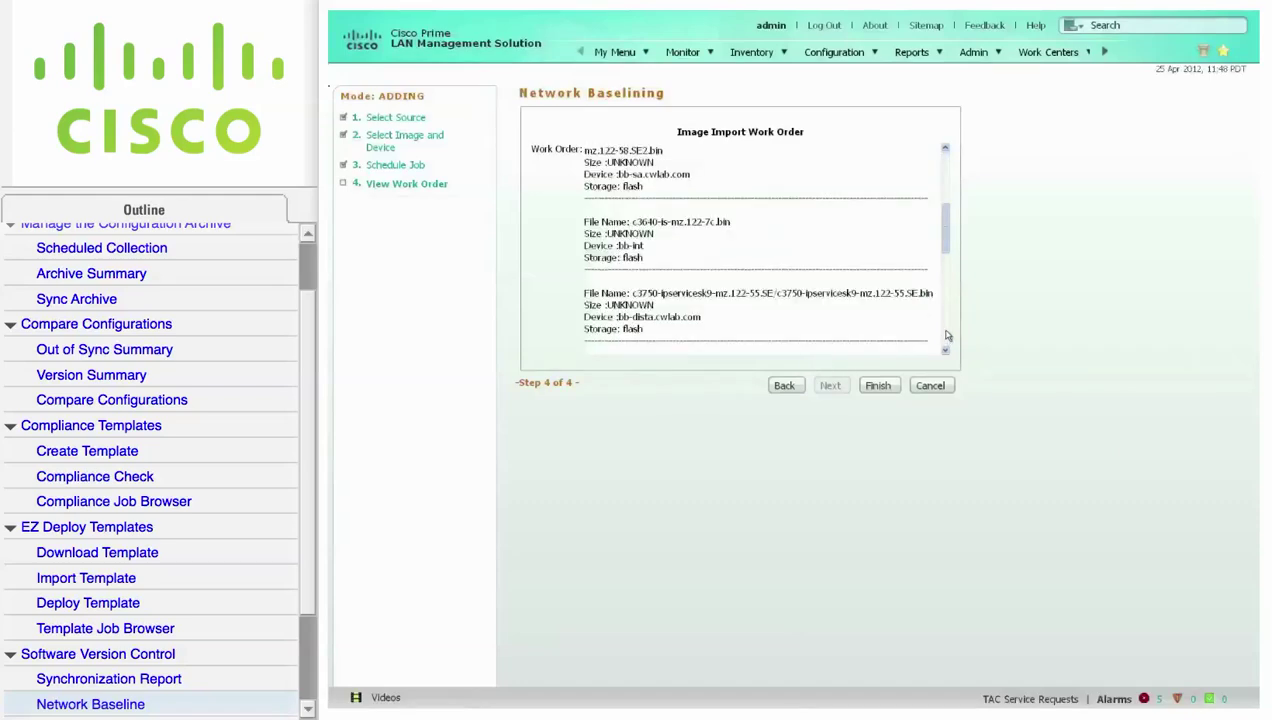
pyautogui.click(879, 386)
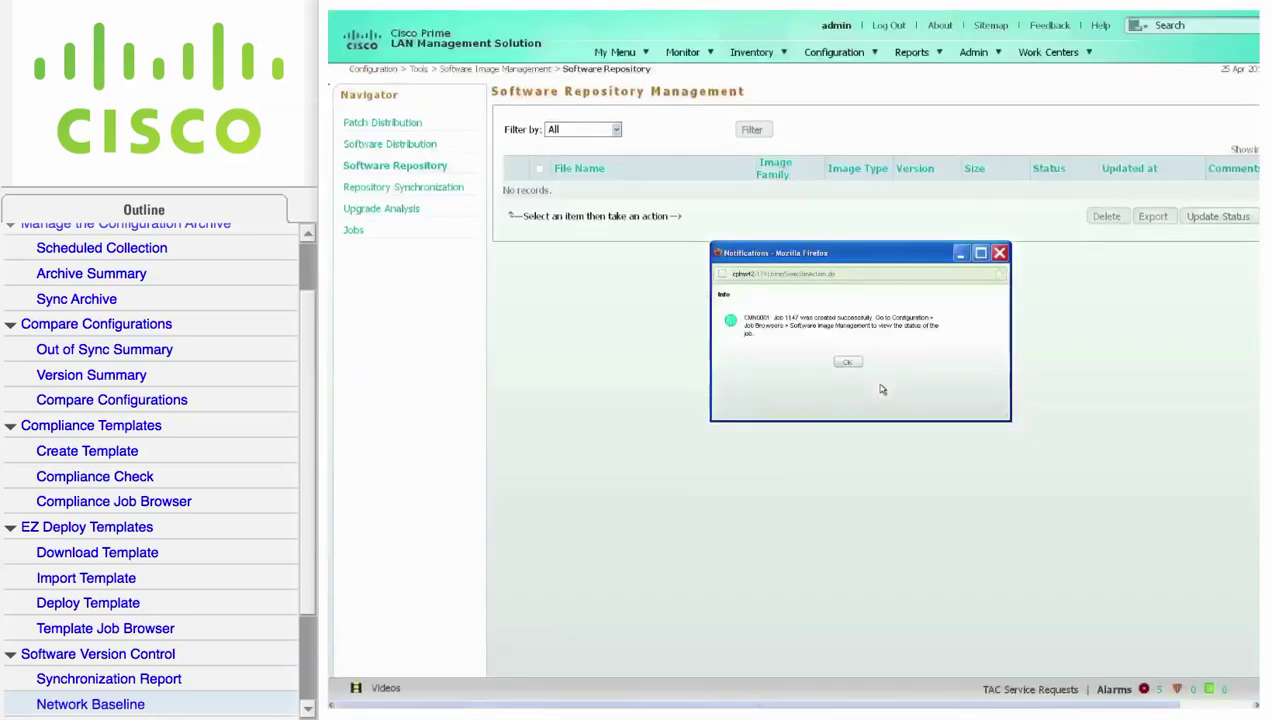
# Step: Start adding images from Cisco.com and log in with the Cisco.com username and password
pyautogui.click(848, 364)
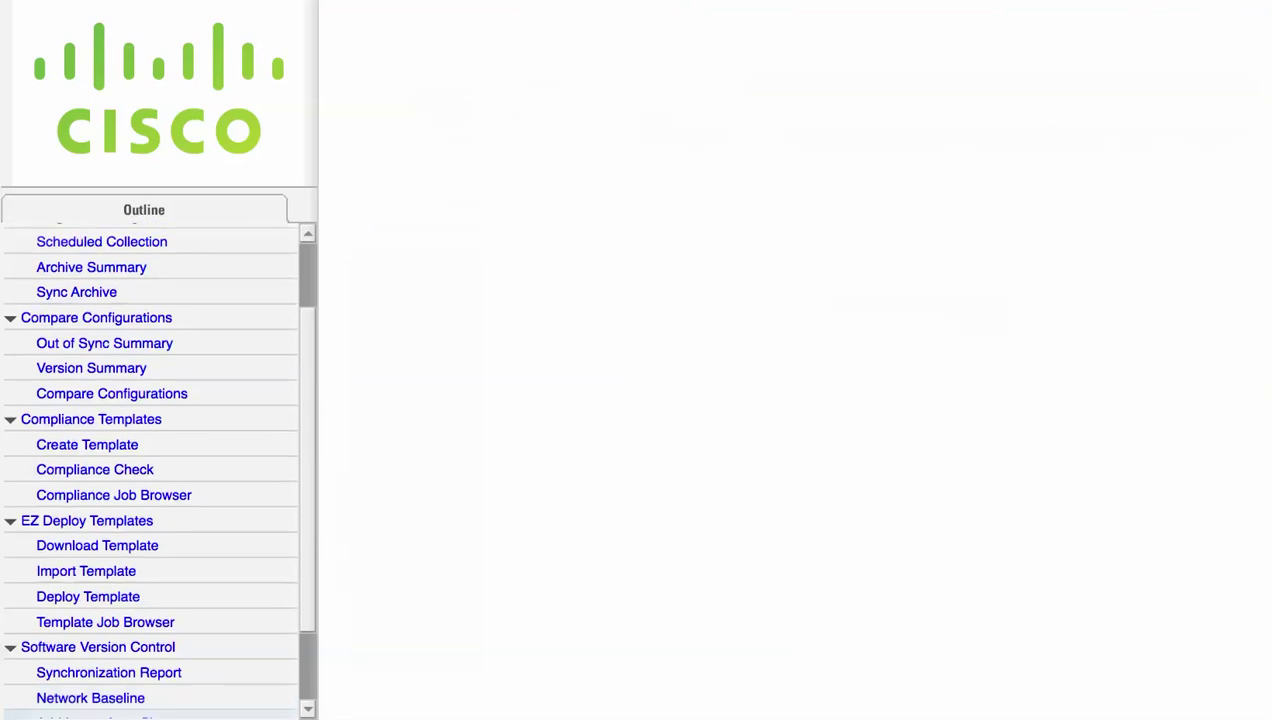
pyautogui.click(1224, 217)
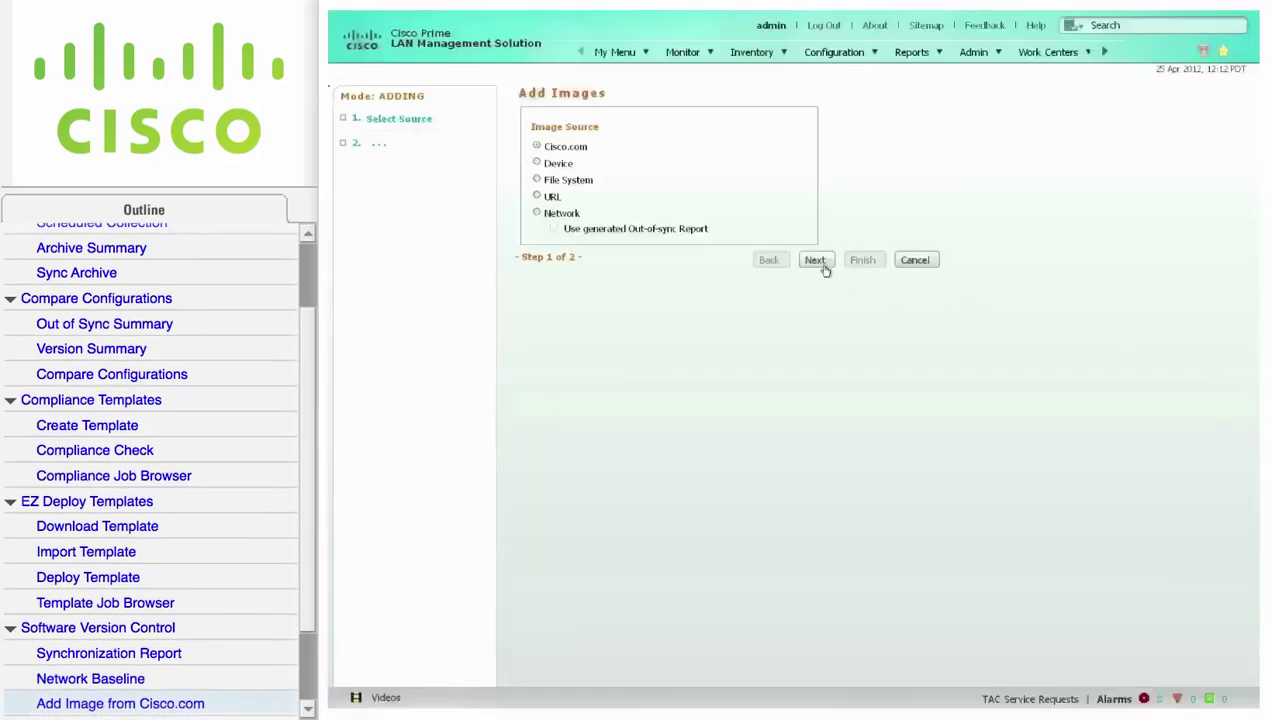
pyautogui.click(816, 261)
pyautogui.click(862, 317)
pyautogui.press('Tab')
pyautogui.write('********')
pyautogui.click(985, 426)
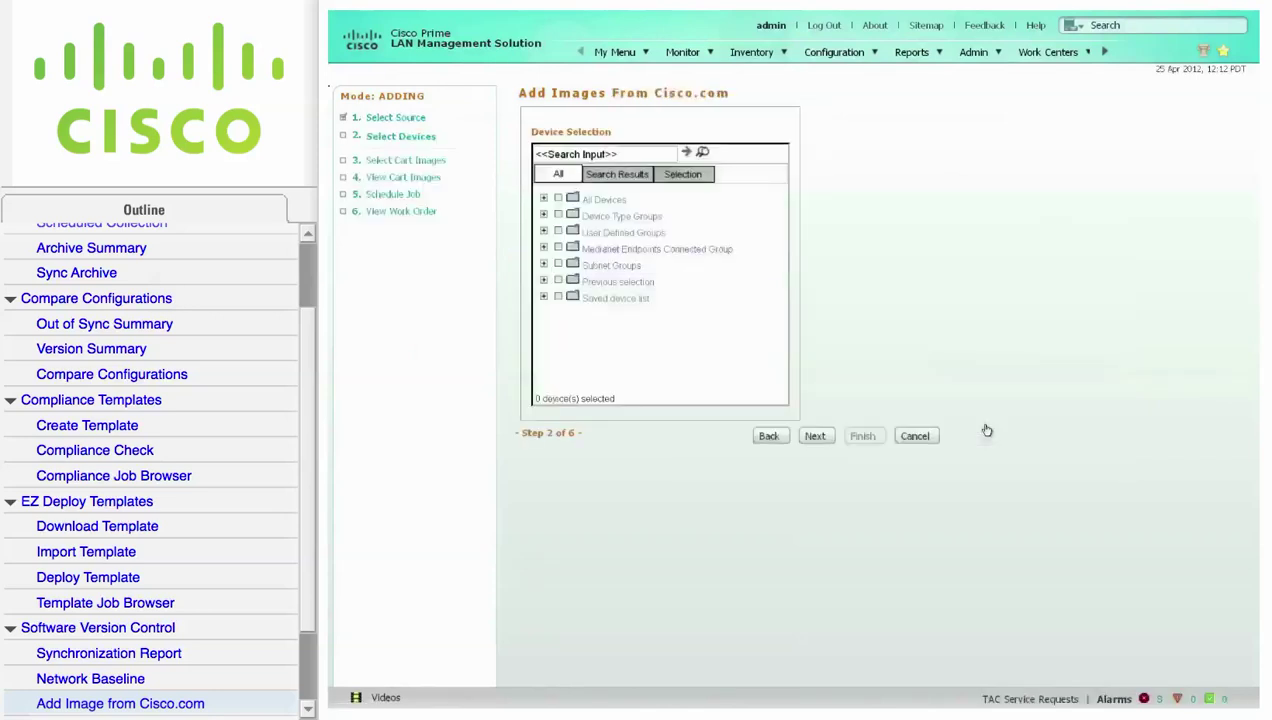
# Step: Select bb-dista.cwlab.com under All Devices and continue to cart images
pyautogui.click(543, 200)
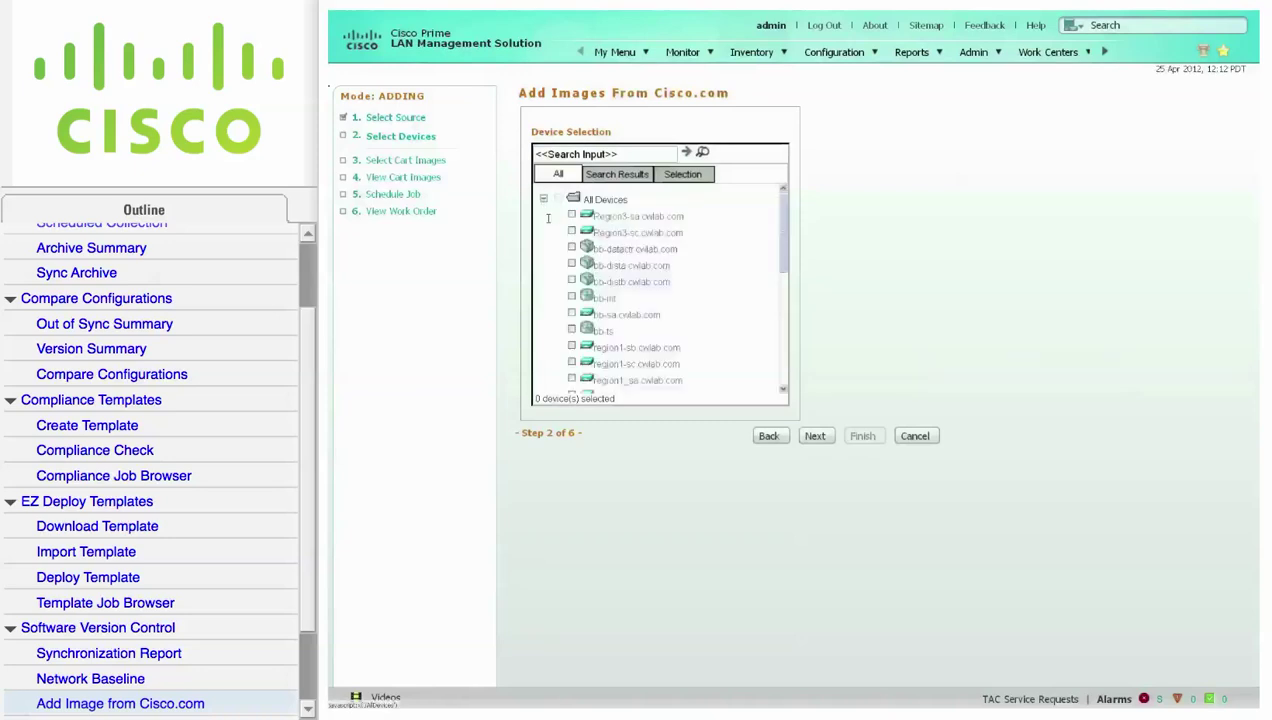
pyautogui.click(572, 263)
pyautogui.click(818, 437)
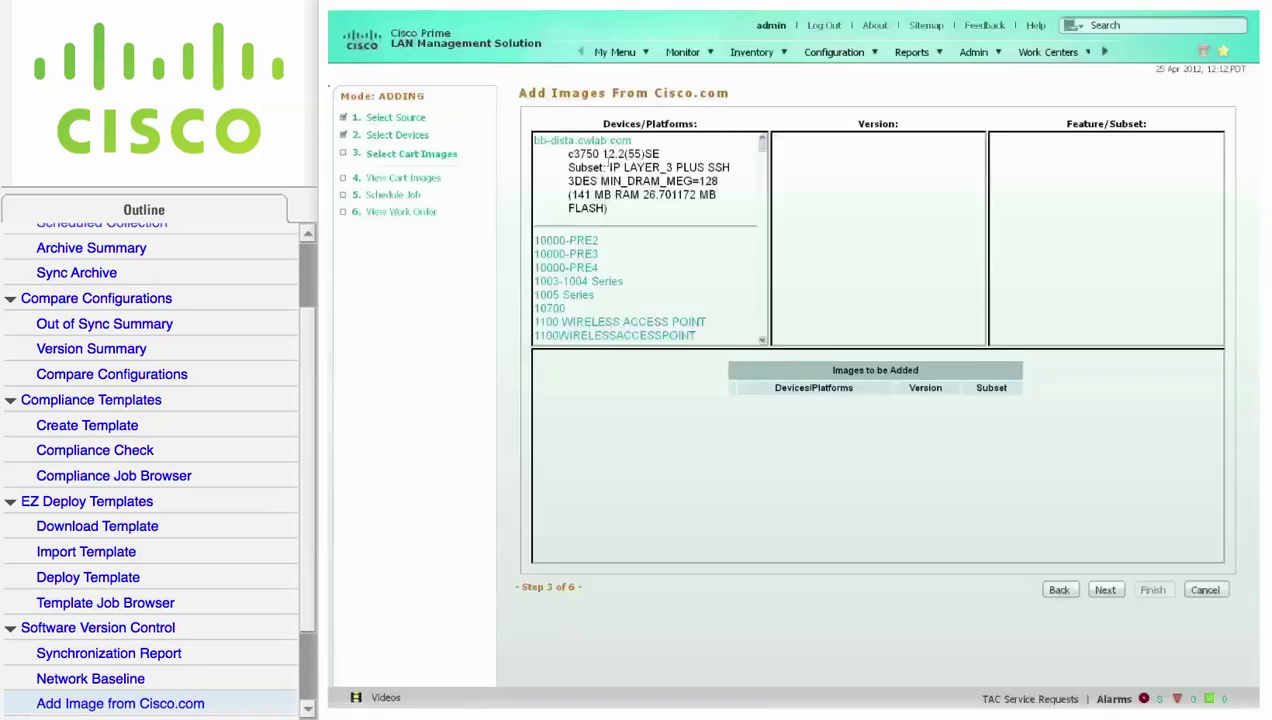
# Step: Add the IP SERVICES WITH WEB BASED DEV MGR images 12.2.55-SE3 and 12.2.58-SE2 for bb-dista.cwlab.com
pyautogui.click(590, 142)
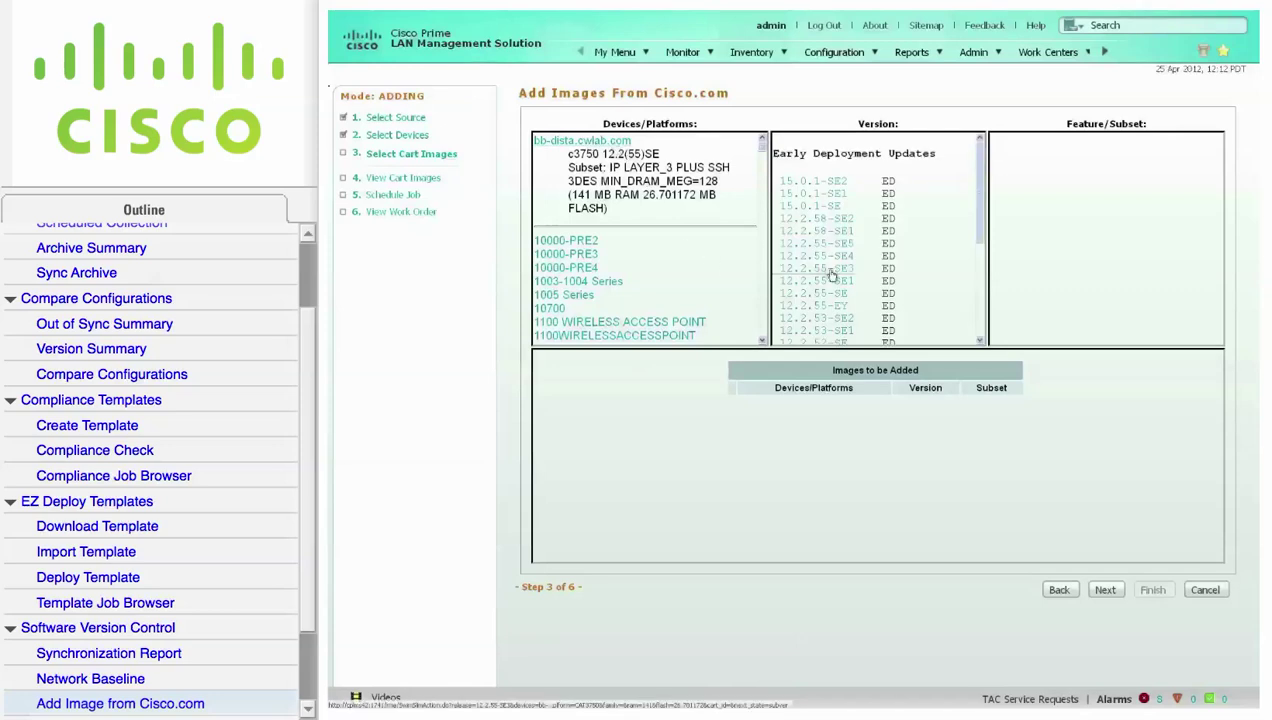
pyautogui.click(828, 270)
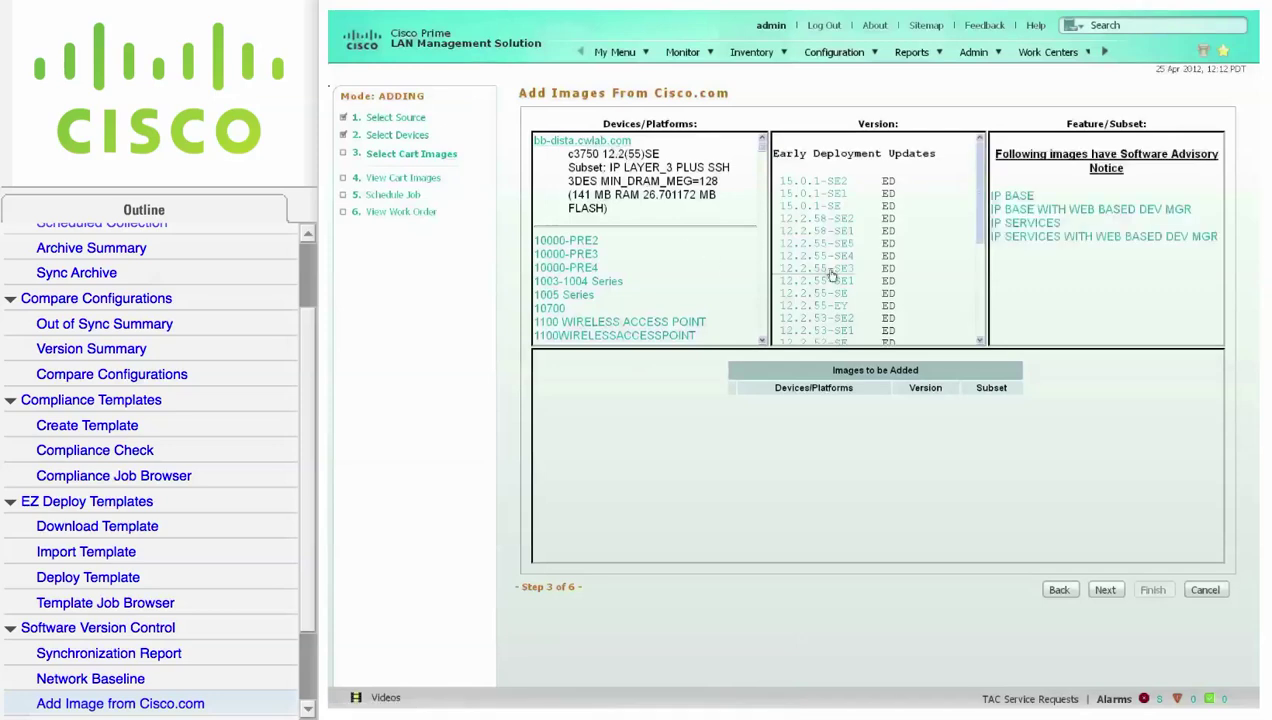
pyautogui.click(1033, 242)
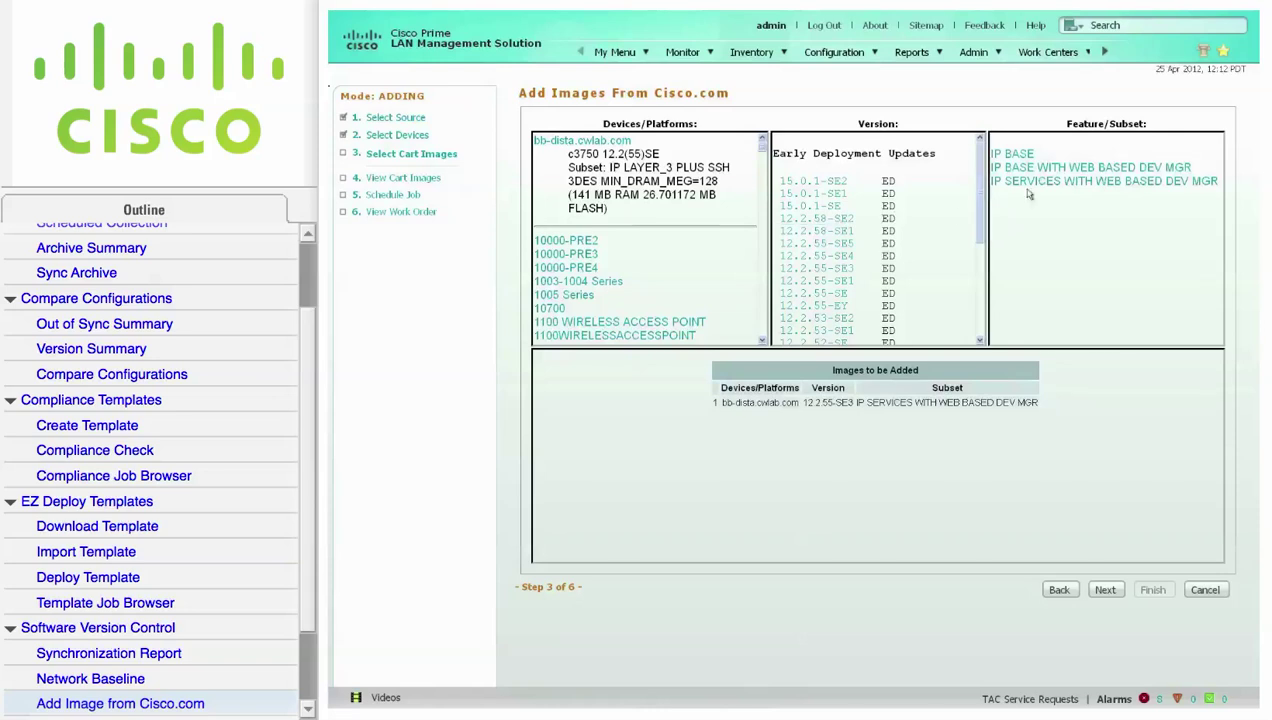
pyautogui.click(1045, 186)
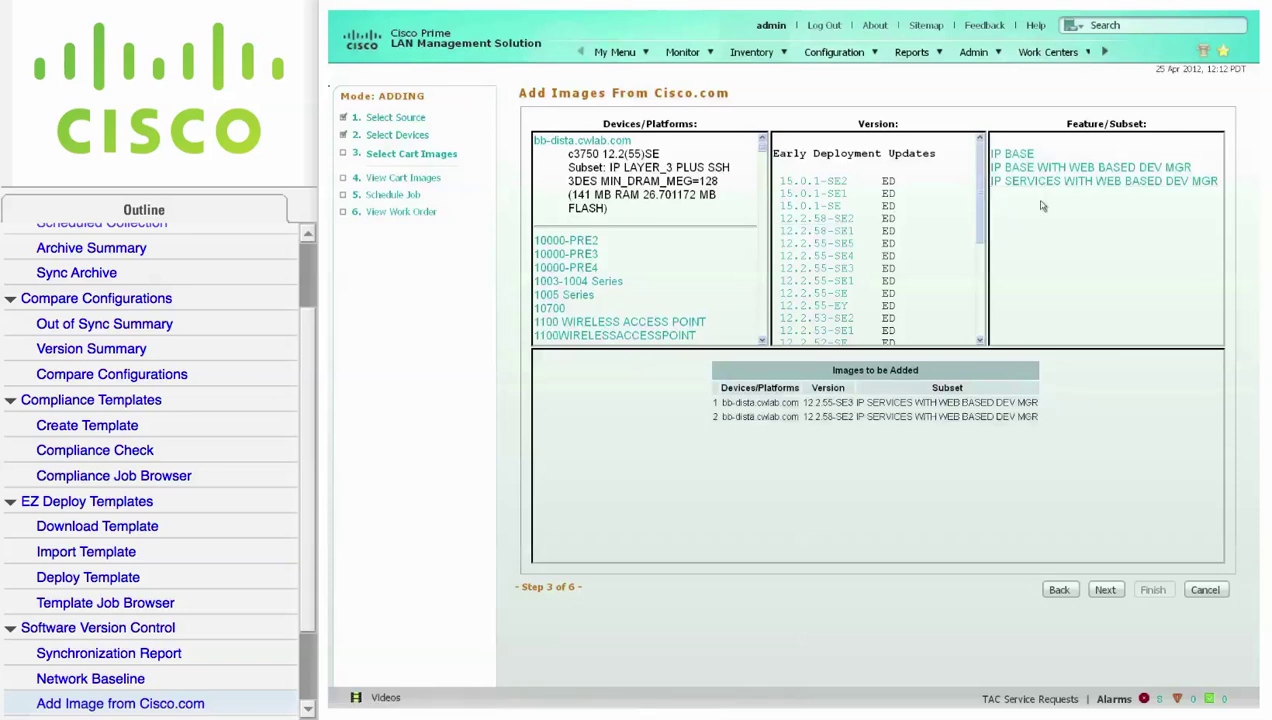
pyautogui.click(1105, 591)
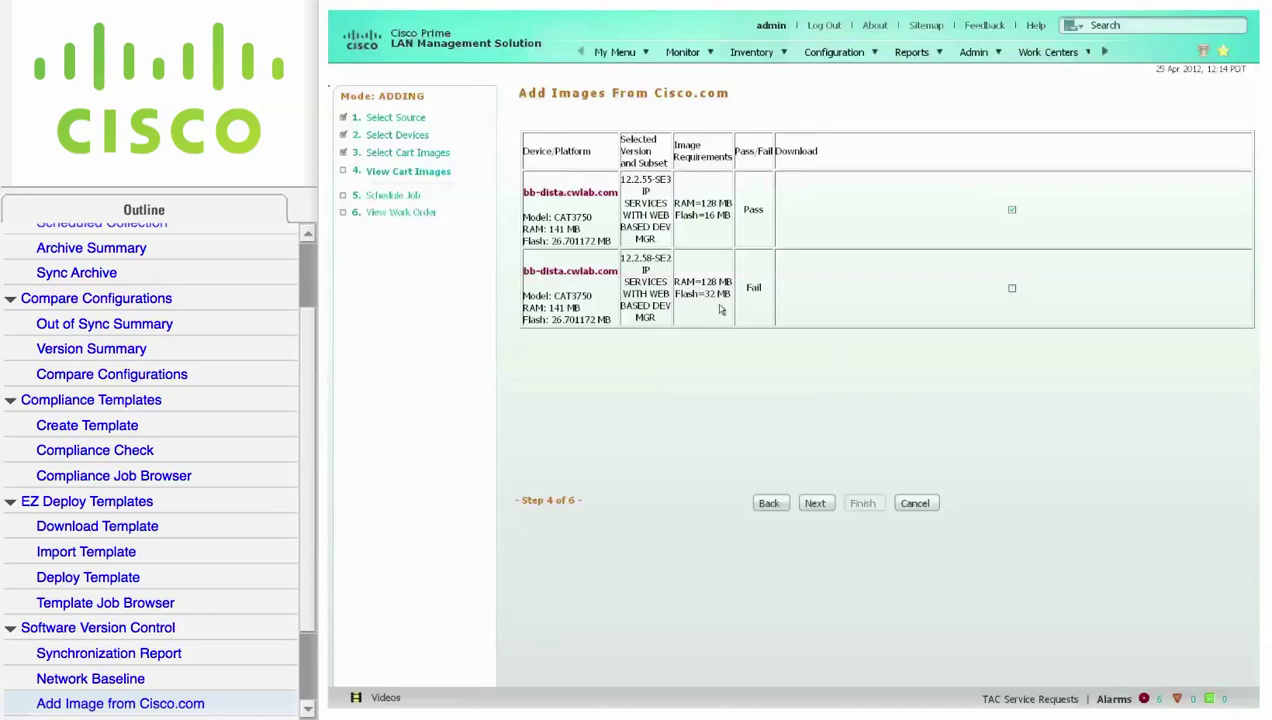
# Step: Name the import job 'Download SW', review its work order and submit it
pyautogui.click(815, 504)
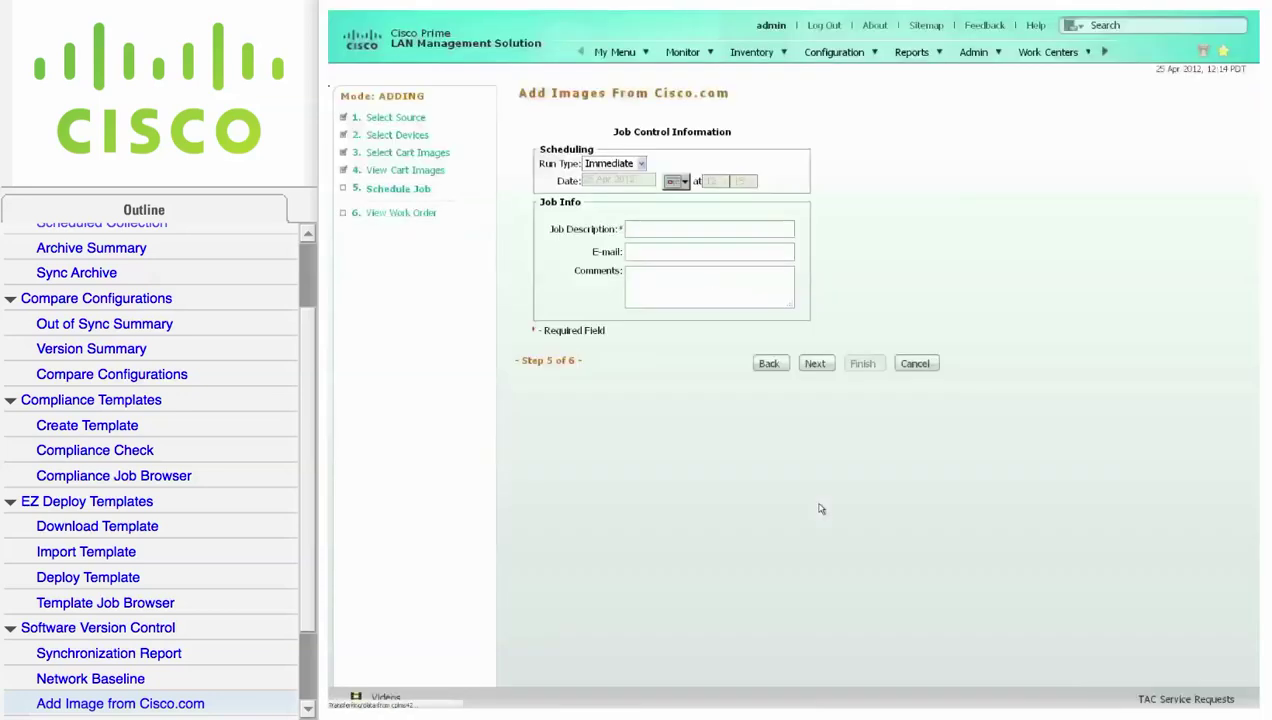
pyautogui.click(660, 229)
pyautogui.write('D')
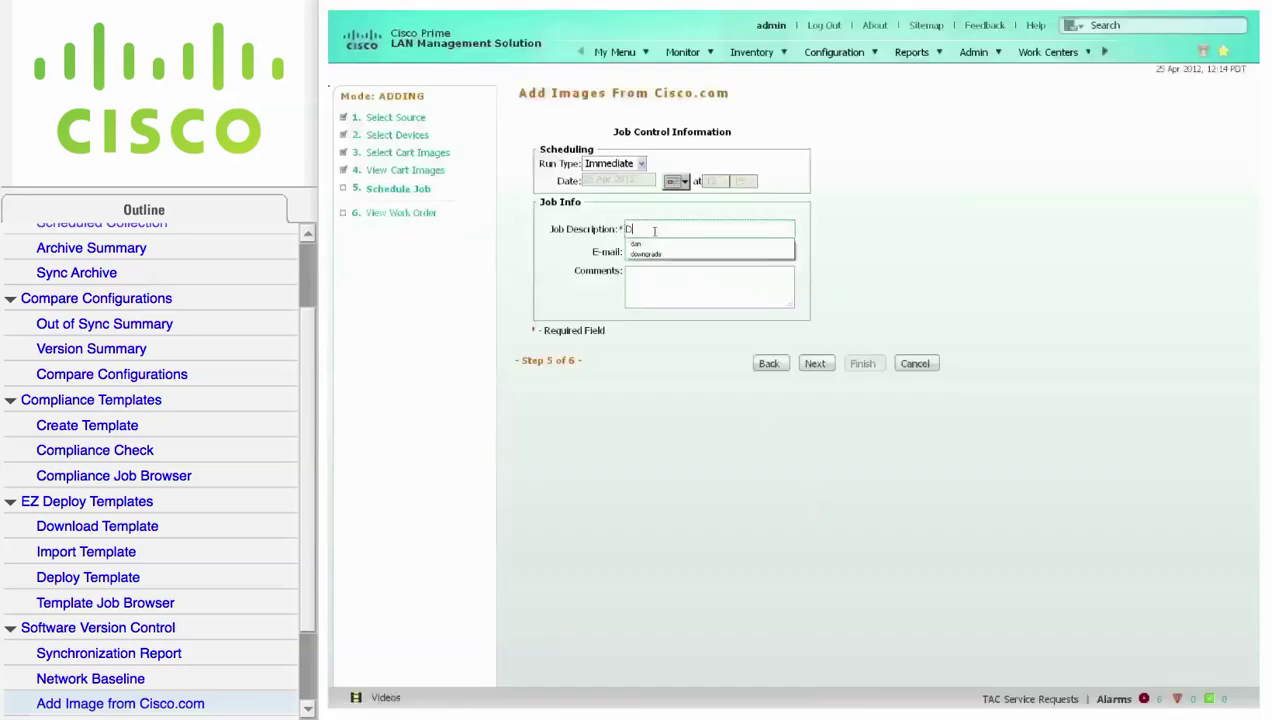
pyautogui.write('ownload SW')
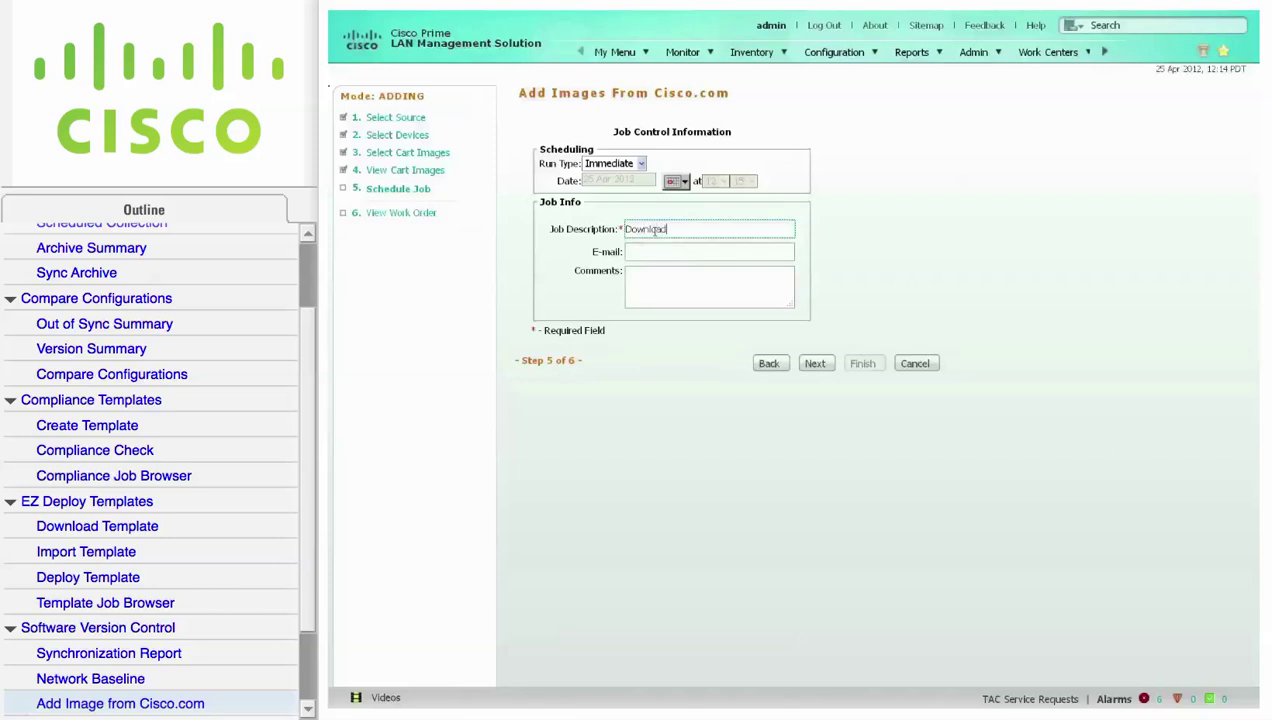
pyautogui.click(815, 364)
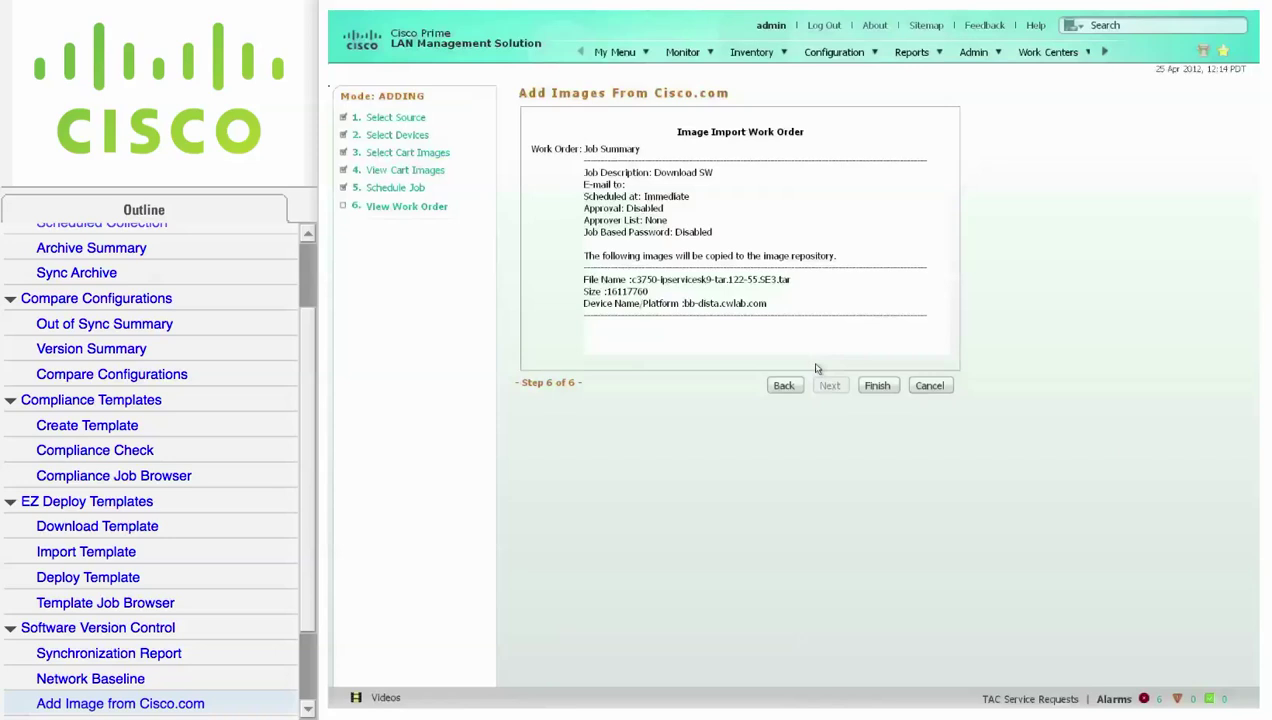
pyautogui.click(877, 386)
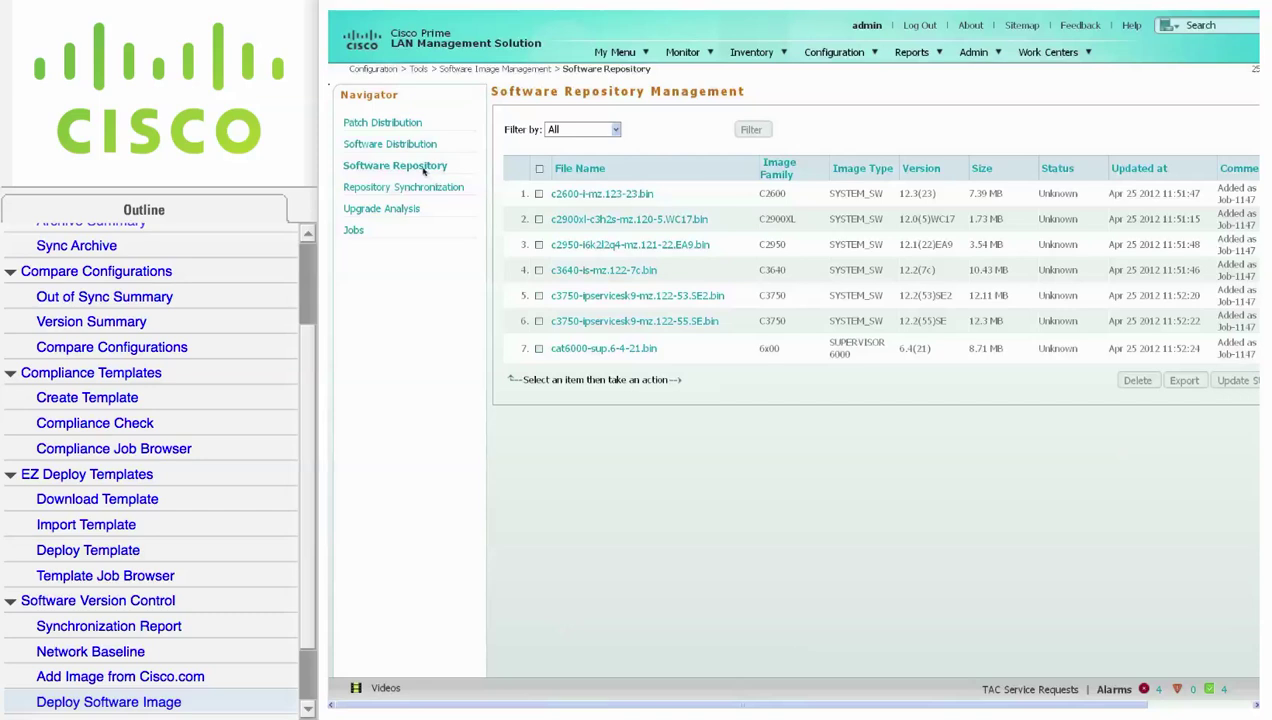
# Step: Start a By devices [Basic] distribution targeting bb-distb.cwlab.com and get image recommendations
pyautogui.click(396, 147)
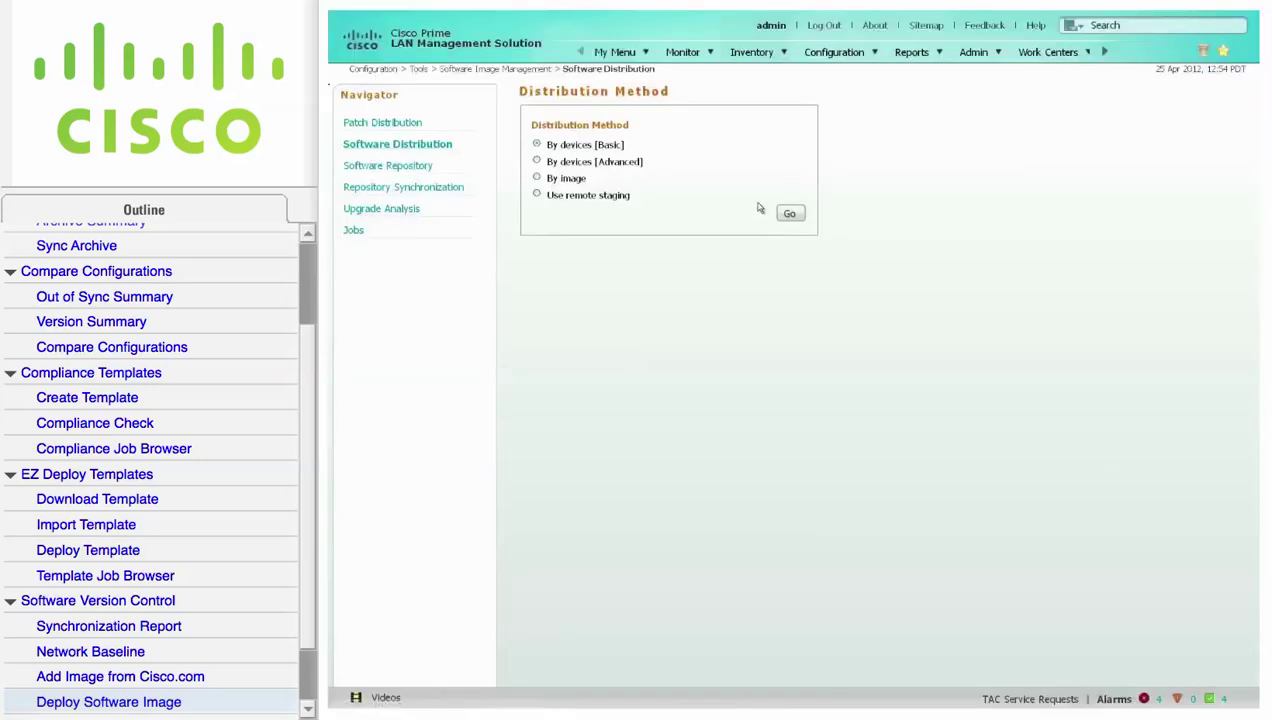
pyautogui.click(790, 215)
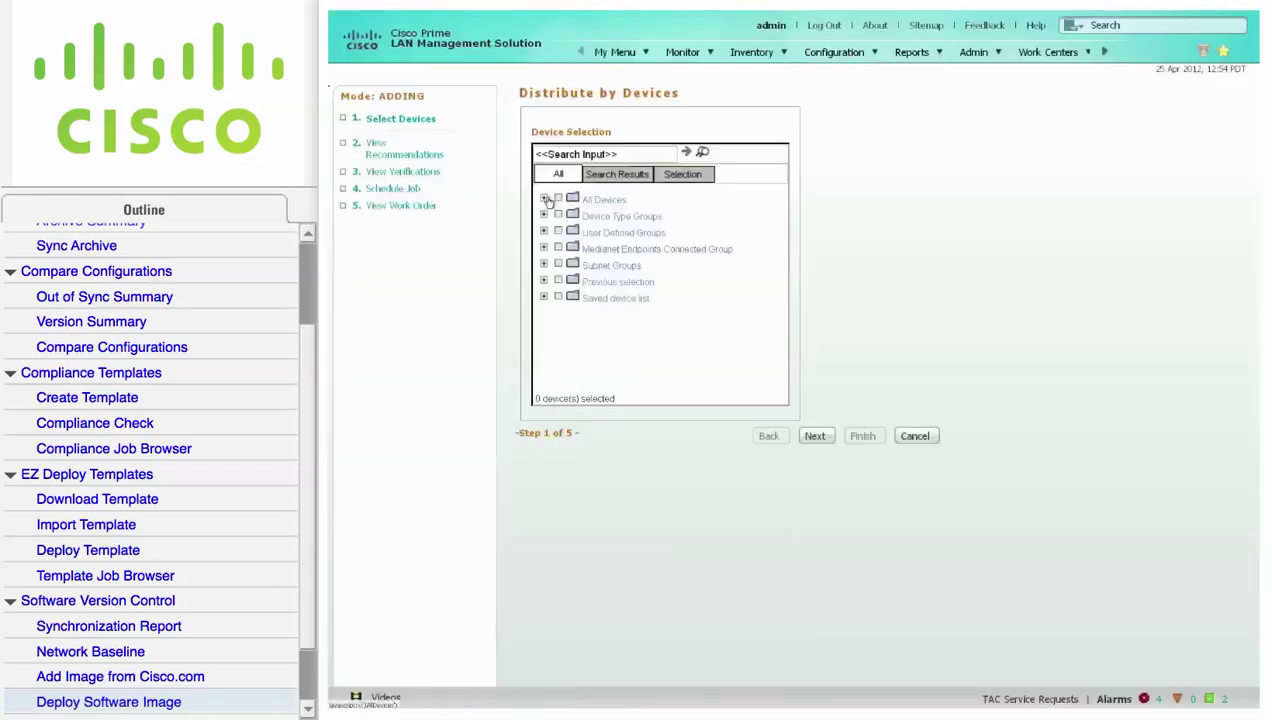
pyautogui.click(545, 200)
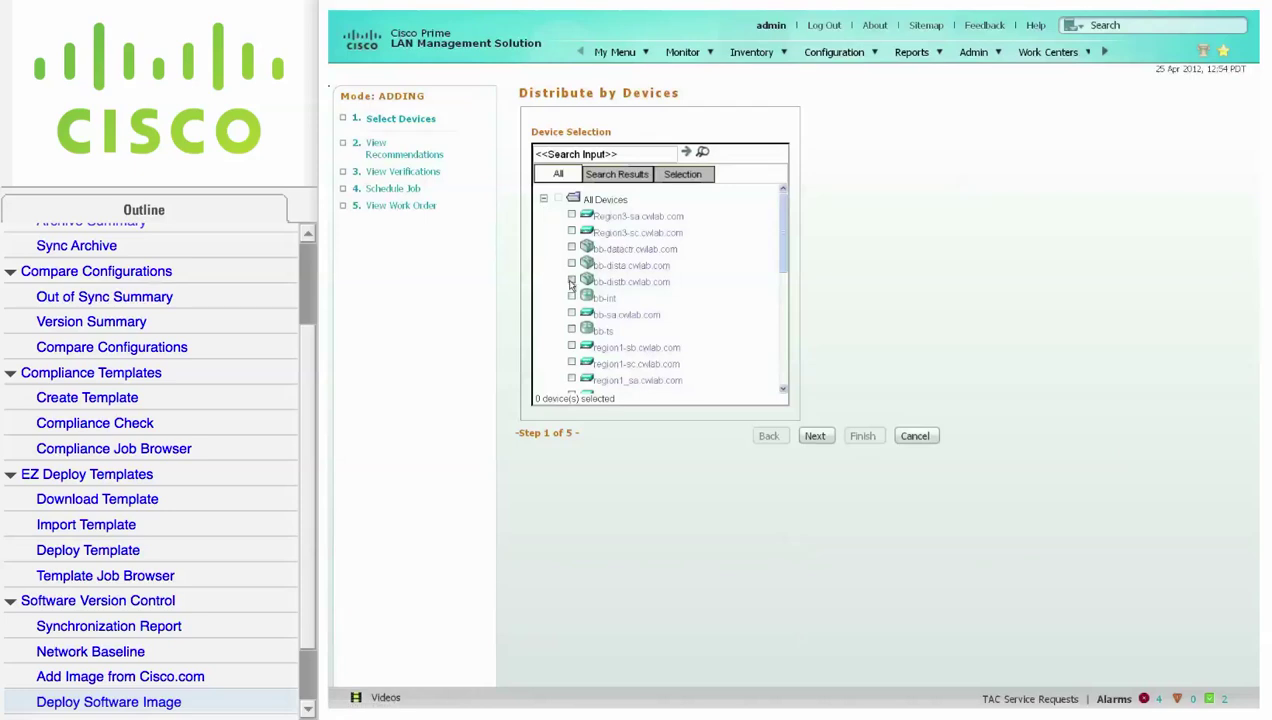
pyautogui.click(815, 437)
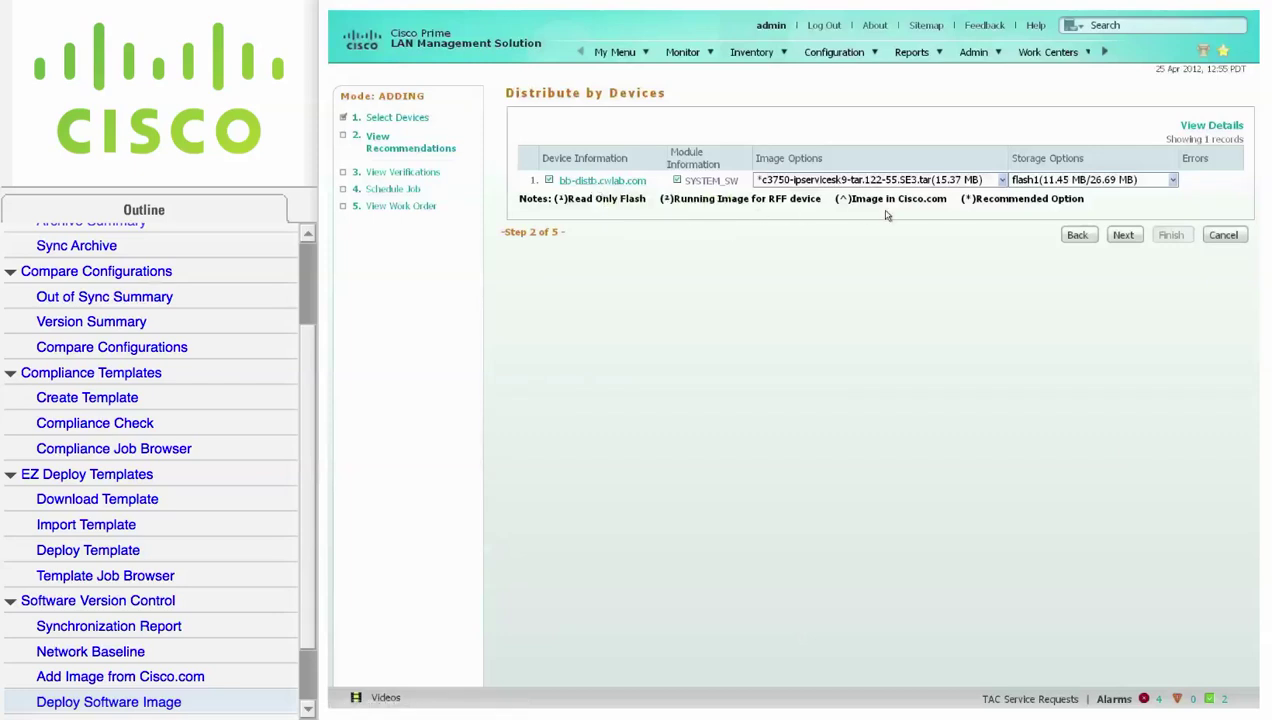
# Step: Verify the recommended c3750-ipservicesk9-tar.122-55.SE3.tar image on flash1 for bb-distb.cwlab.com and continue to scheduling
pyautogui.click(1124, 236)
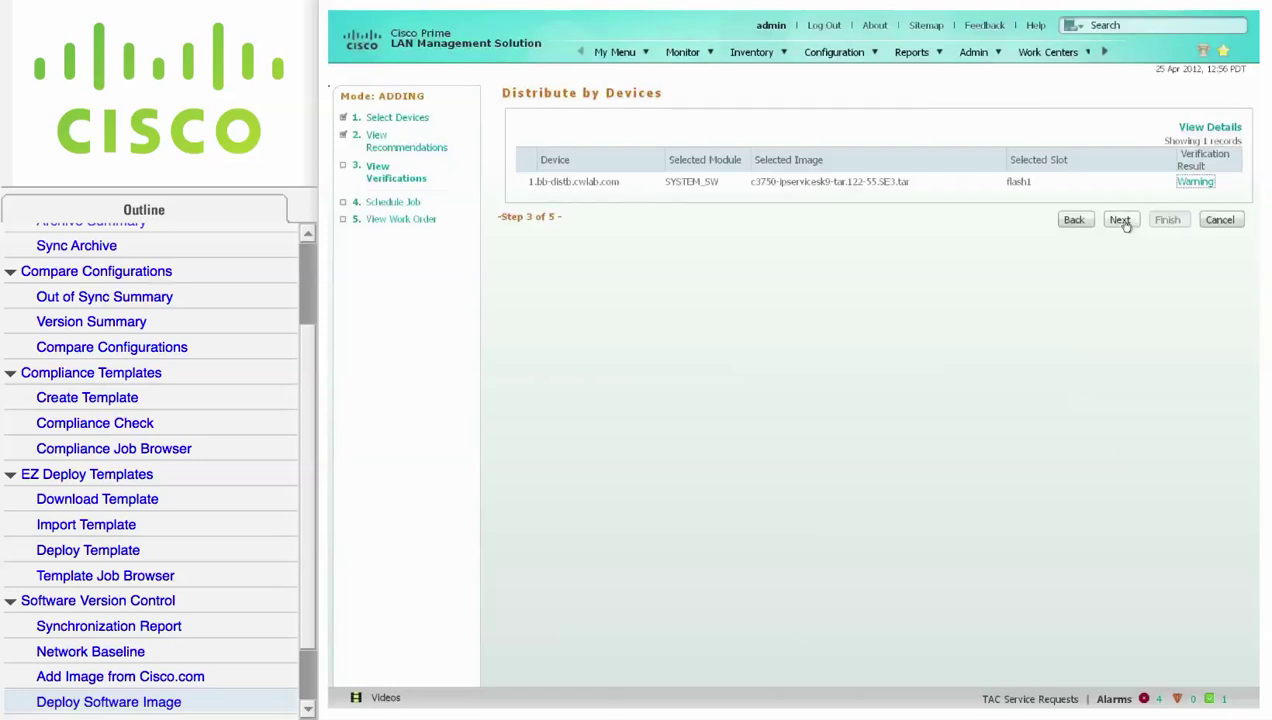
pyautogui.click(1121, 221)
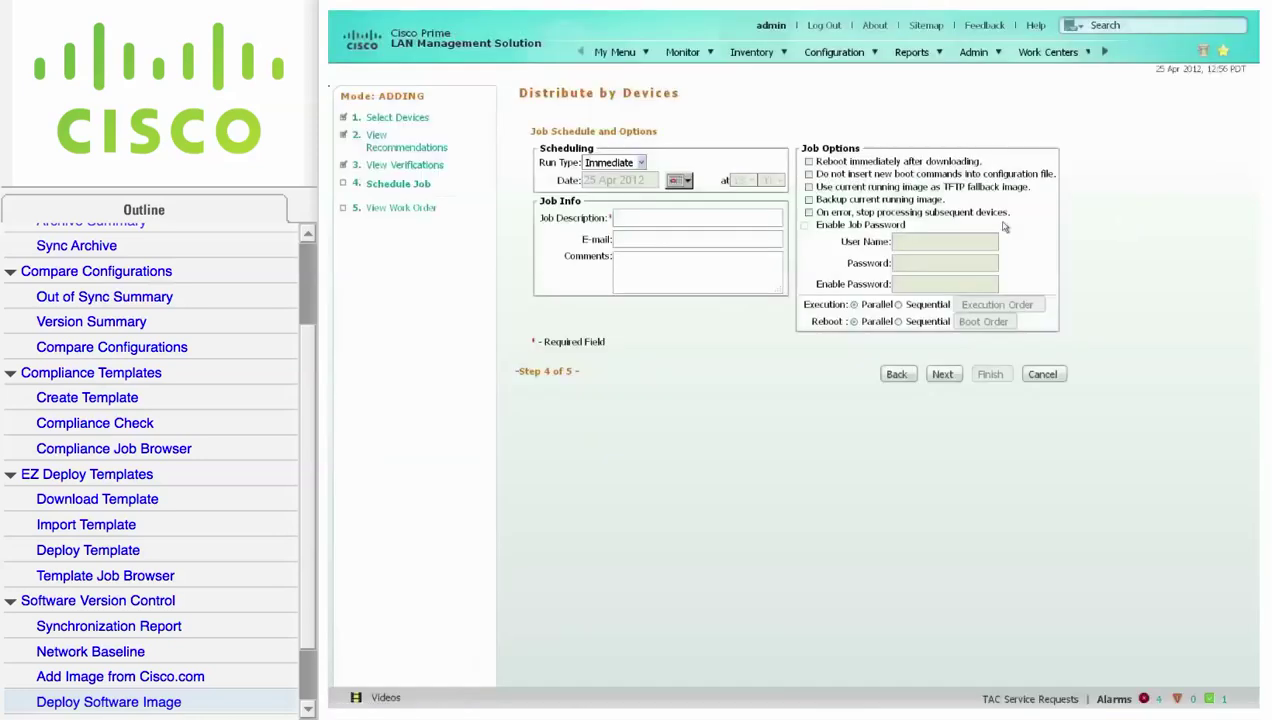
# Step: Describe the job as 'Upgrade' and enable reboot immediately after downloading
pyautogui.click(749, 222)
pyautogui.write('Upgrade')
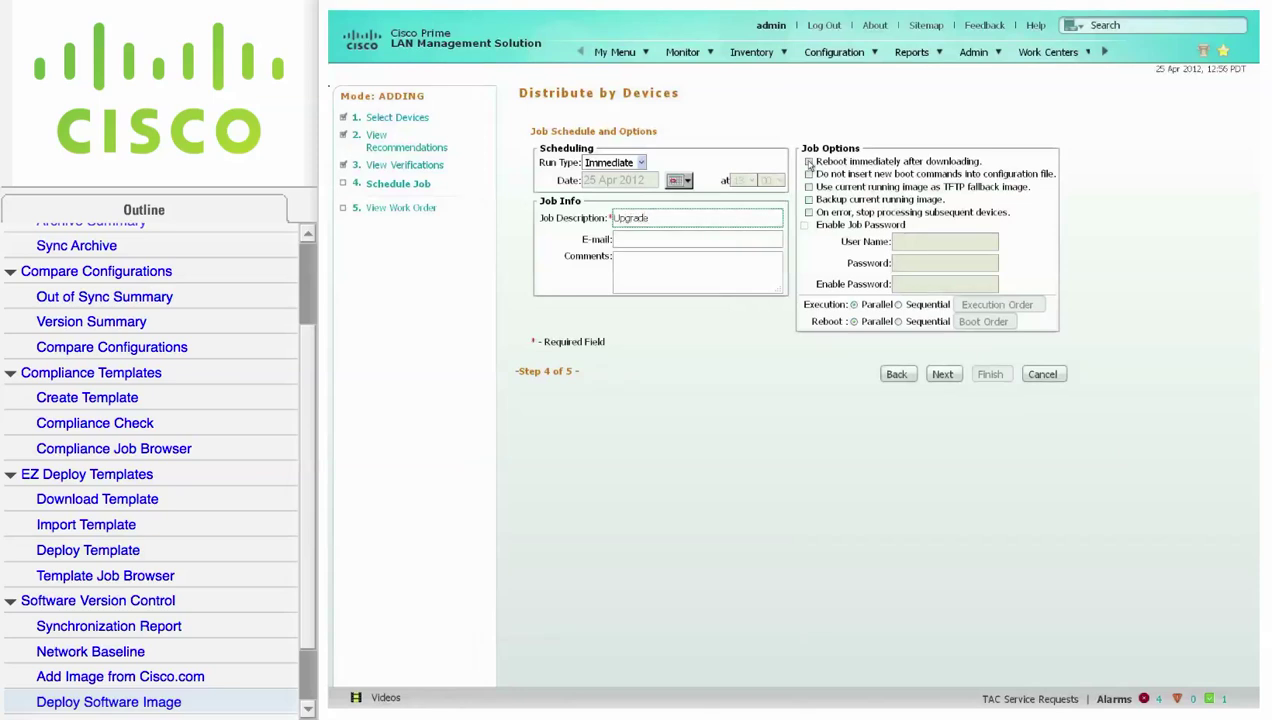
pyautogui.click(809, 162)
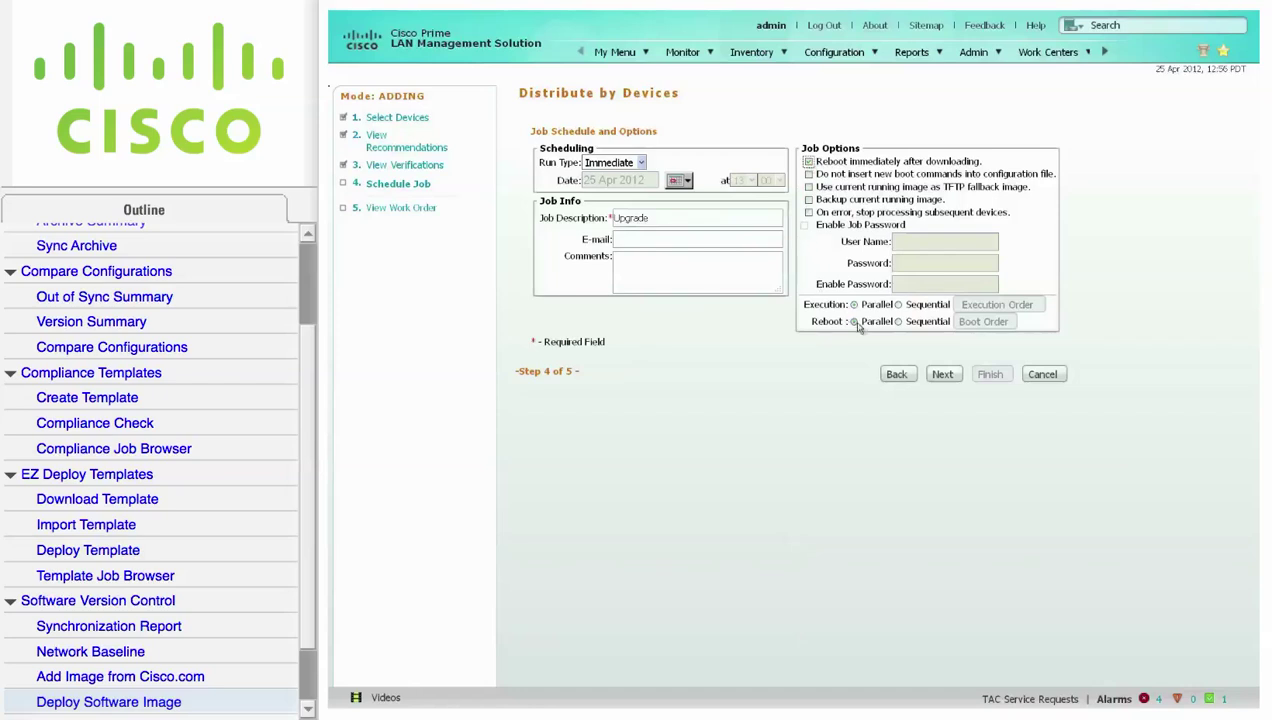
# Step: Review the distribution work order and submit the job, creating Job 1150
pyautogui.click(938, 374)
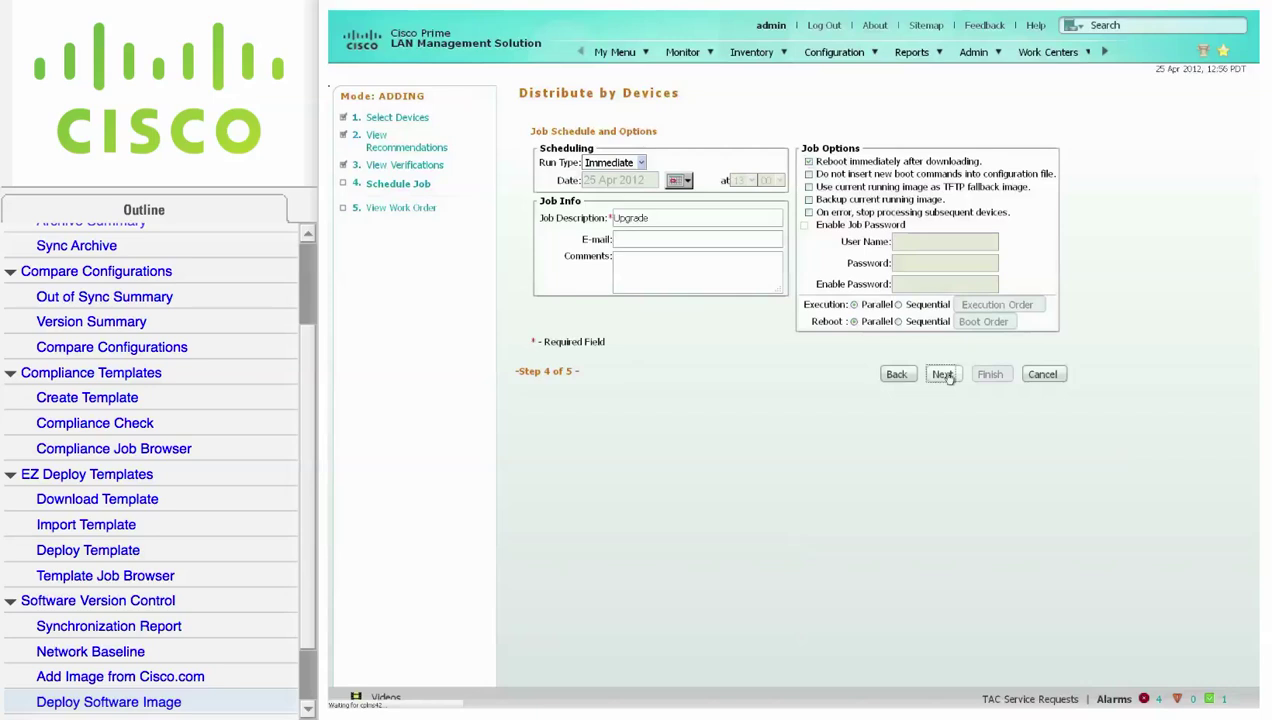
pyautogui.scroll(-10, 1025, 337)
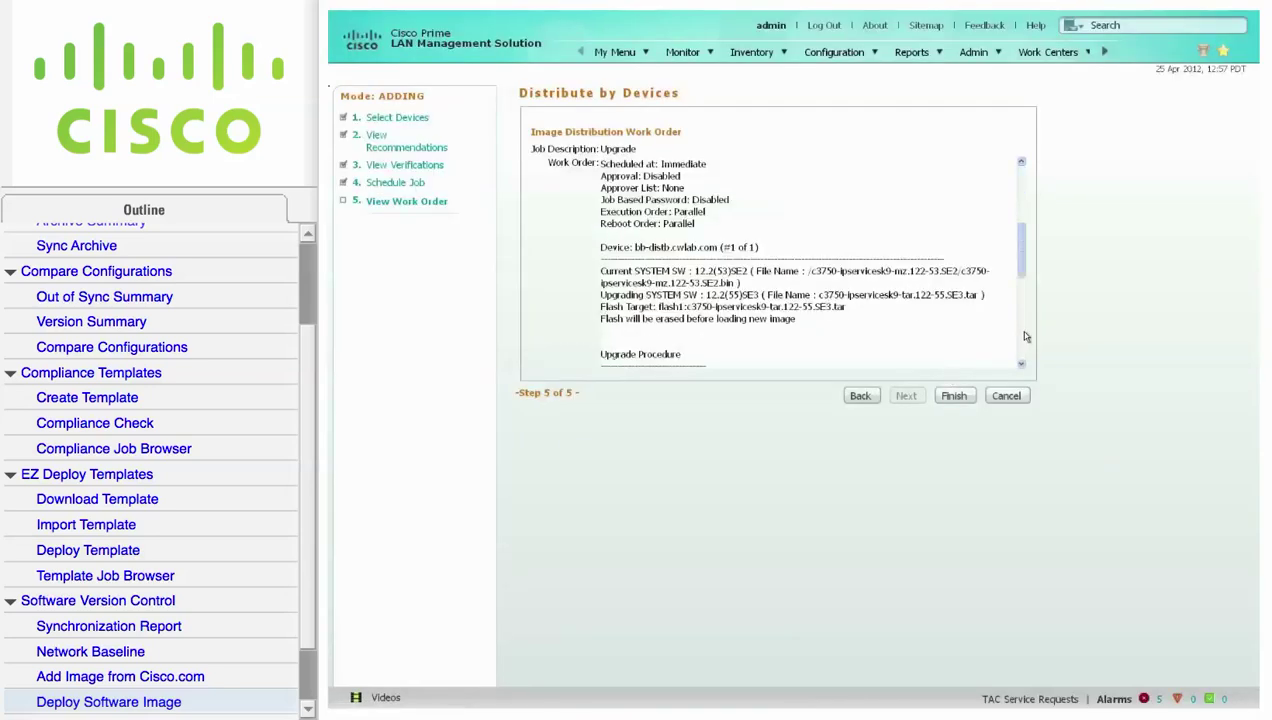
pyautogui.click(955, 396)
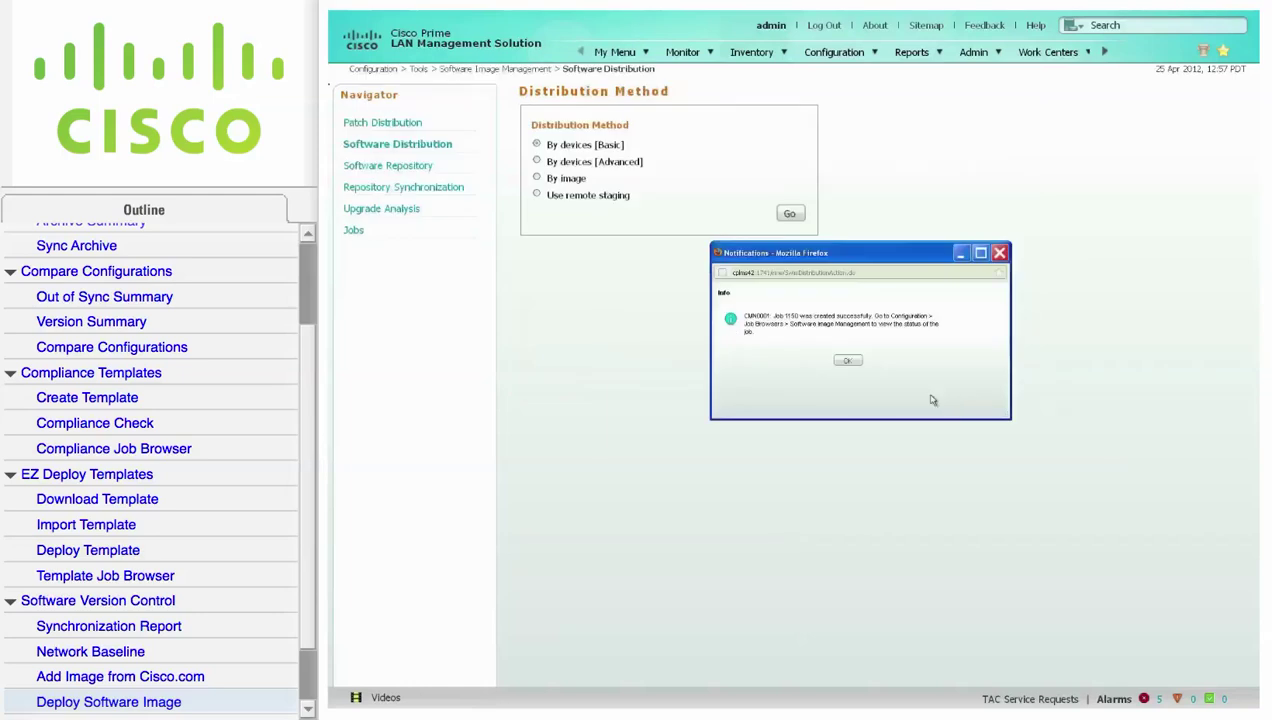